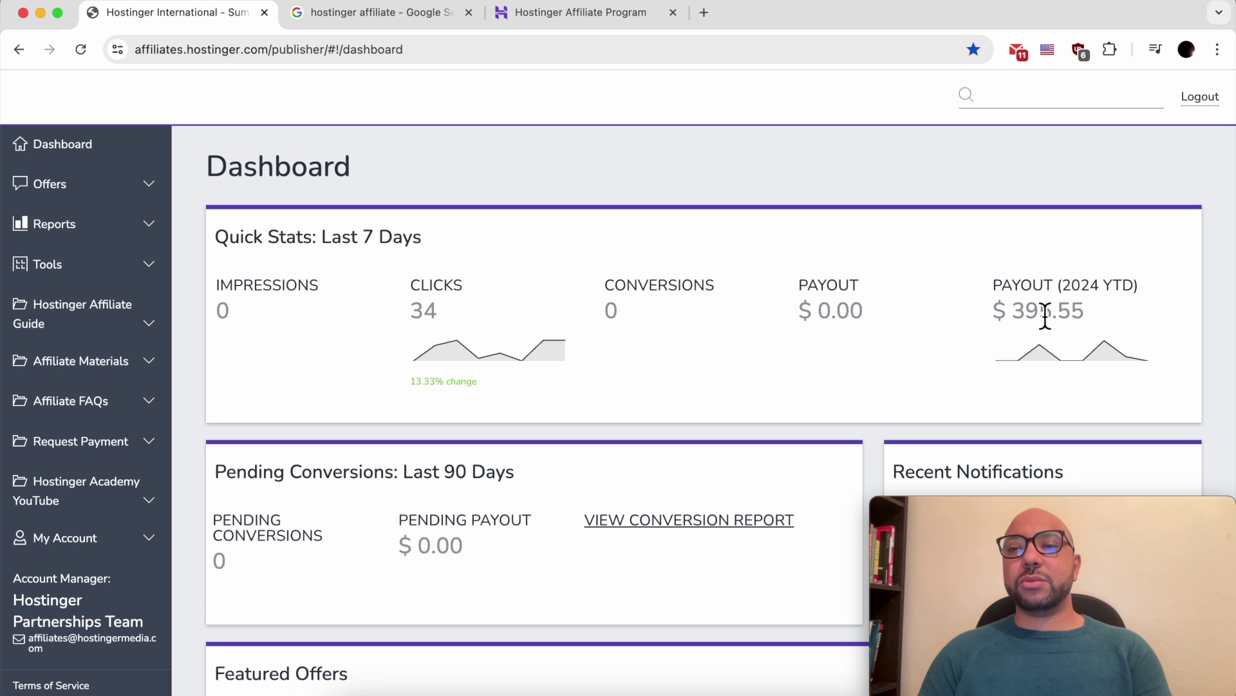
Point out the 2024 year-to-date payout on the dashboard, and highlight the "Get an affiliate account" line in the notes document
double_click(1044, 315)
double_click(1123, 286)
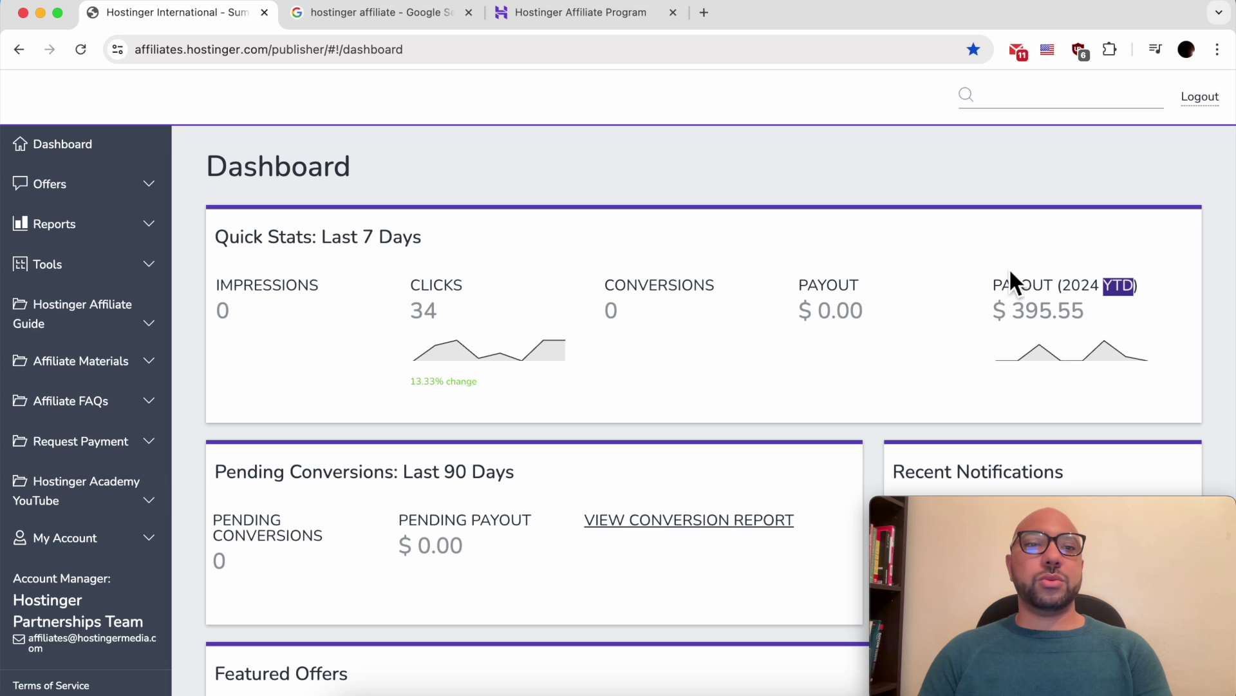
click(678, 249)
key(super+Tab)
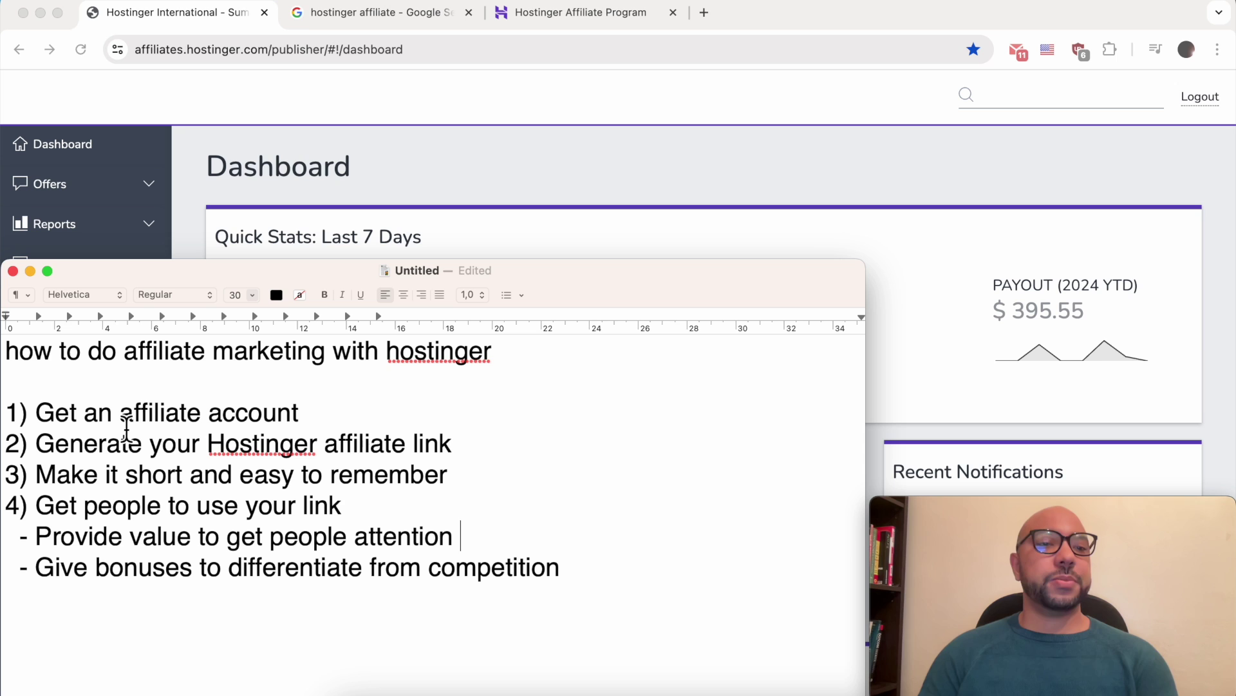
triple_click(127, 429)
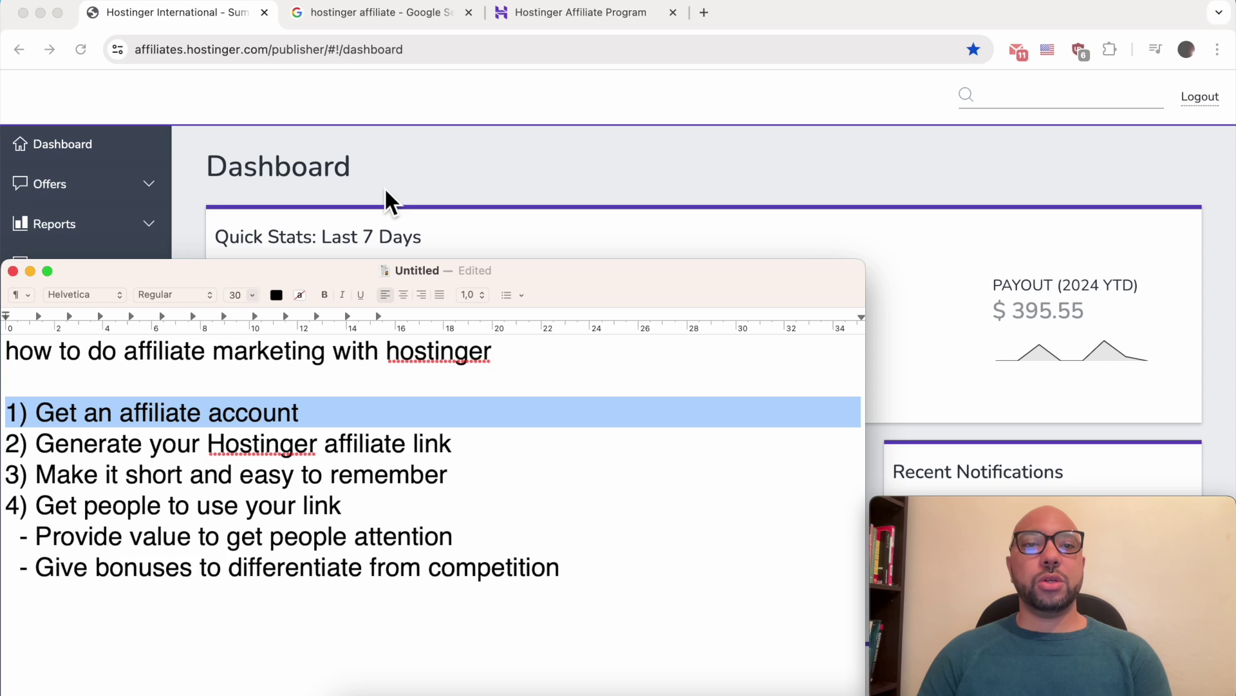
Open the Hostinger Affiliate Program page from the browser's "hostinger affiliate" search results and look over its joining steps
click(374, 21)
drag(281, 129, 141, 125)
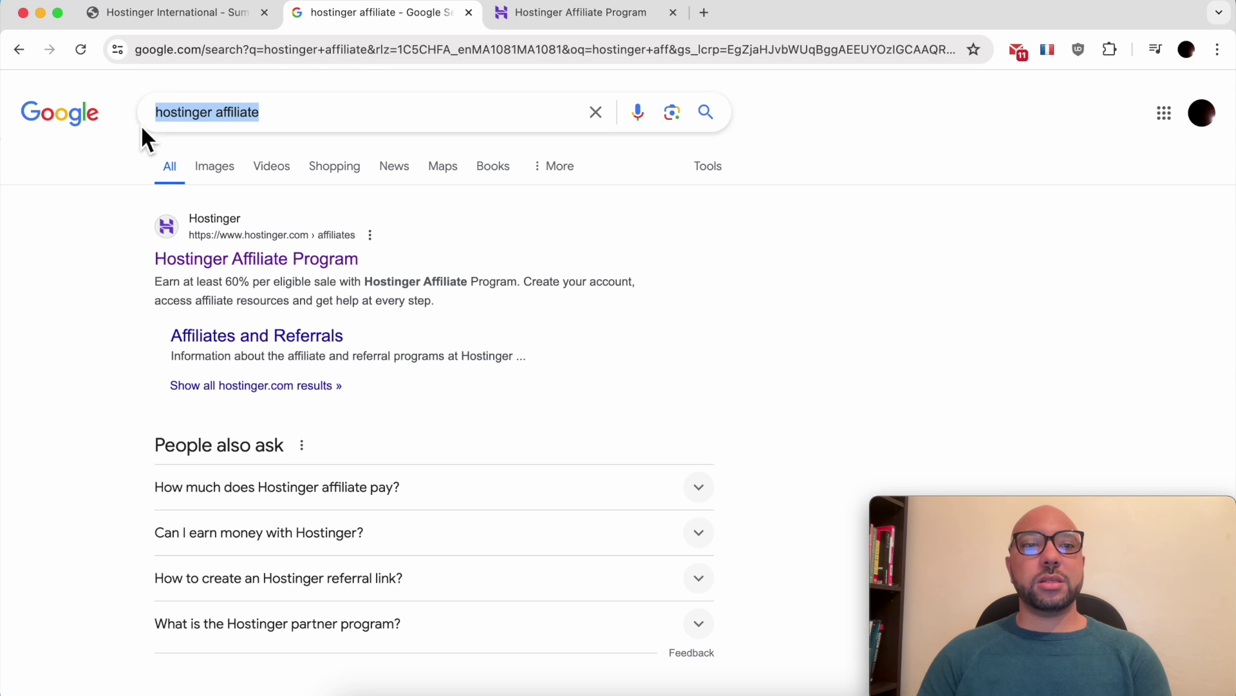
click(218, 261)
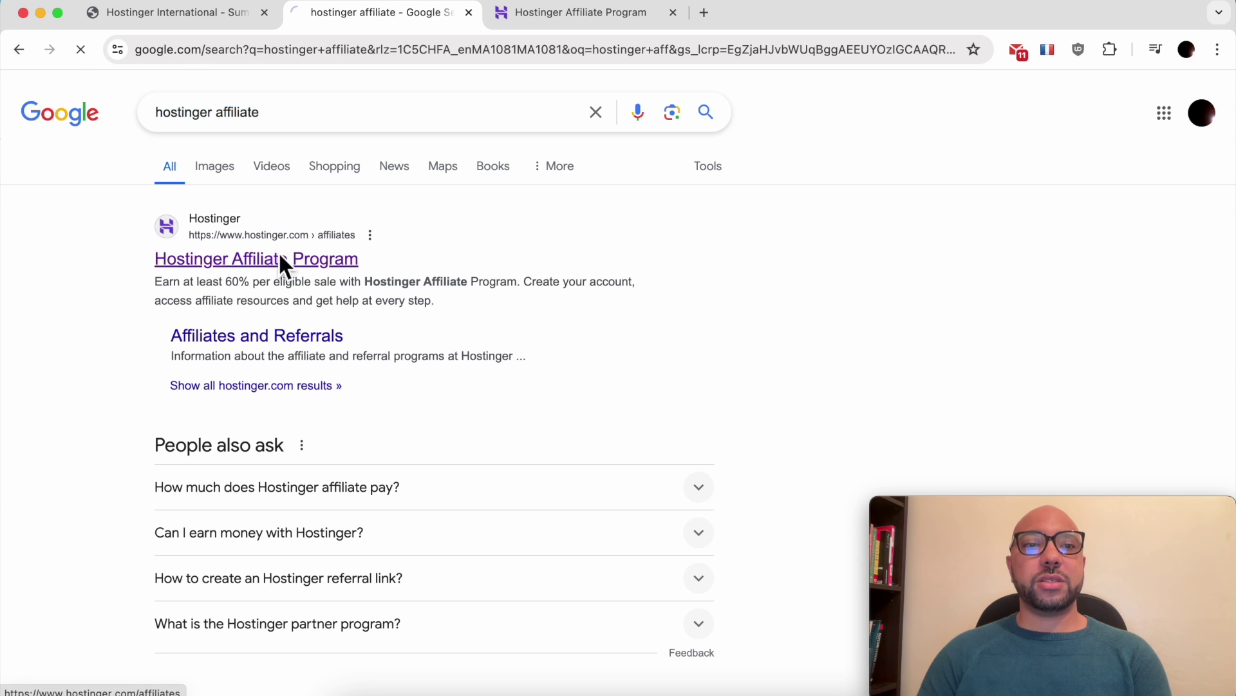
drag(284, 52, 145, 57)
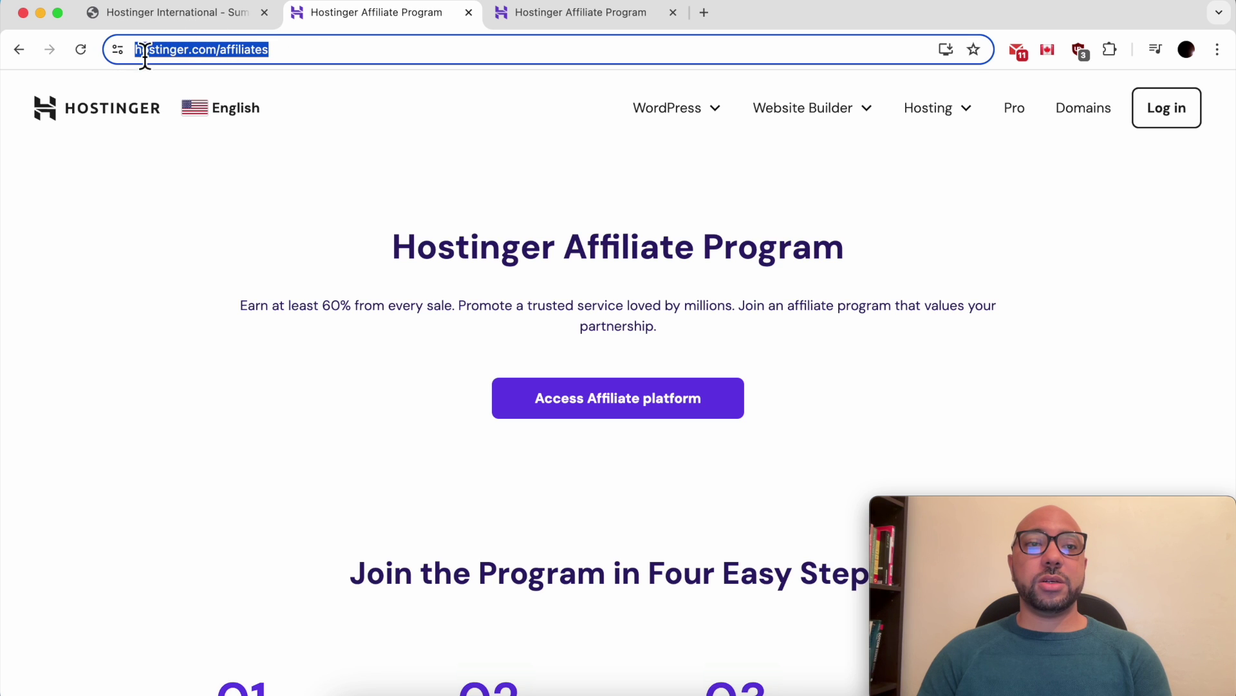
click(364, 395)
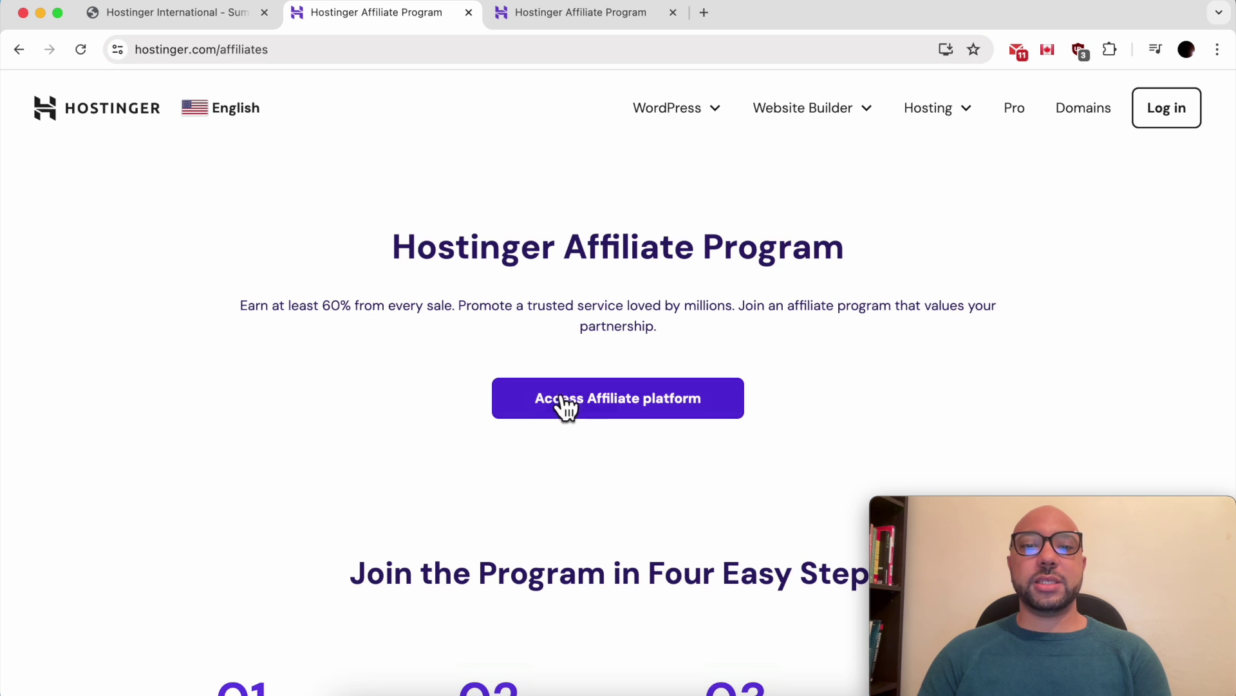
scroll(545, 395, down, 5)
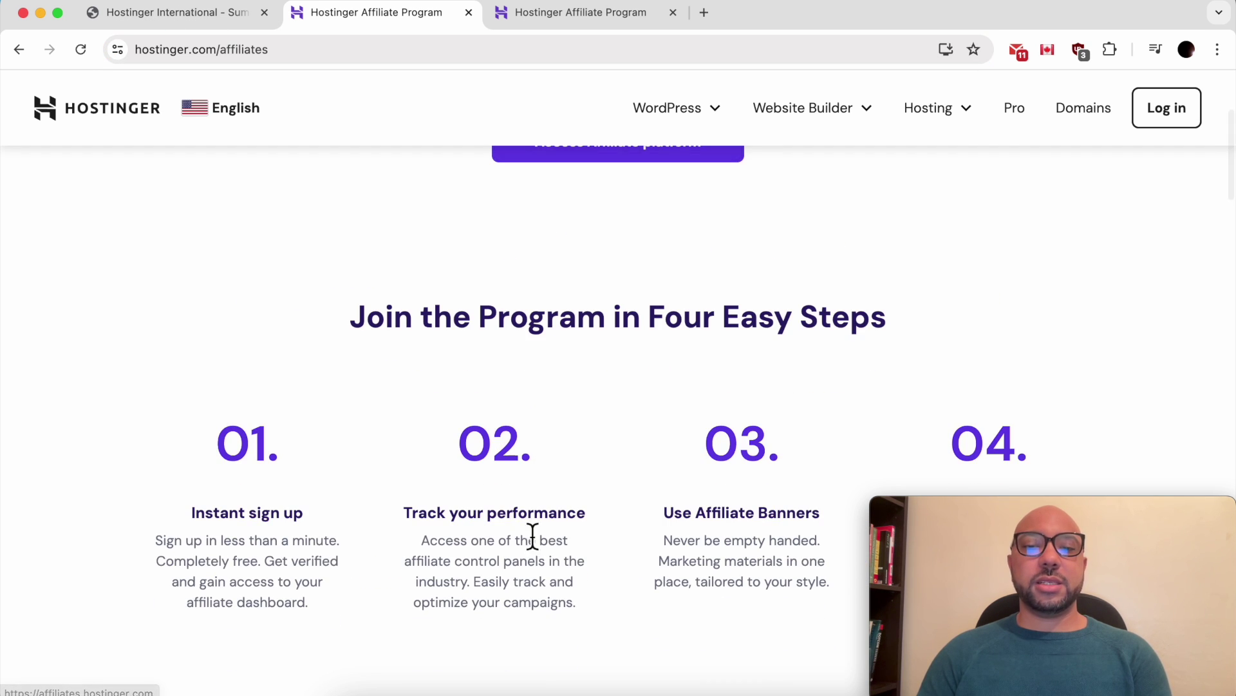
scroll(617, 387, up, 5)
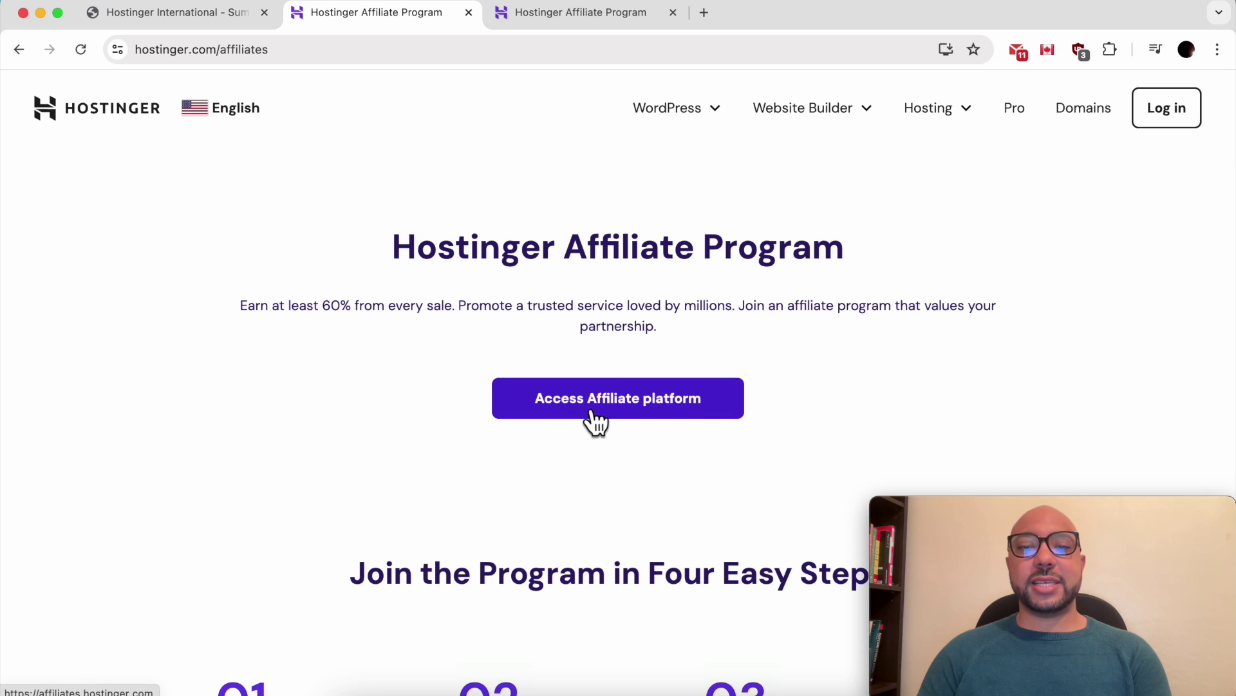
Access the affiliate platform, open the Partner Sign Up form for new accounts, and review its account details fields and four stages
click(613, 415)
drag(551, 617, 720, 617)
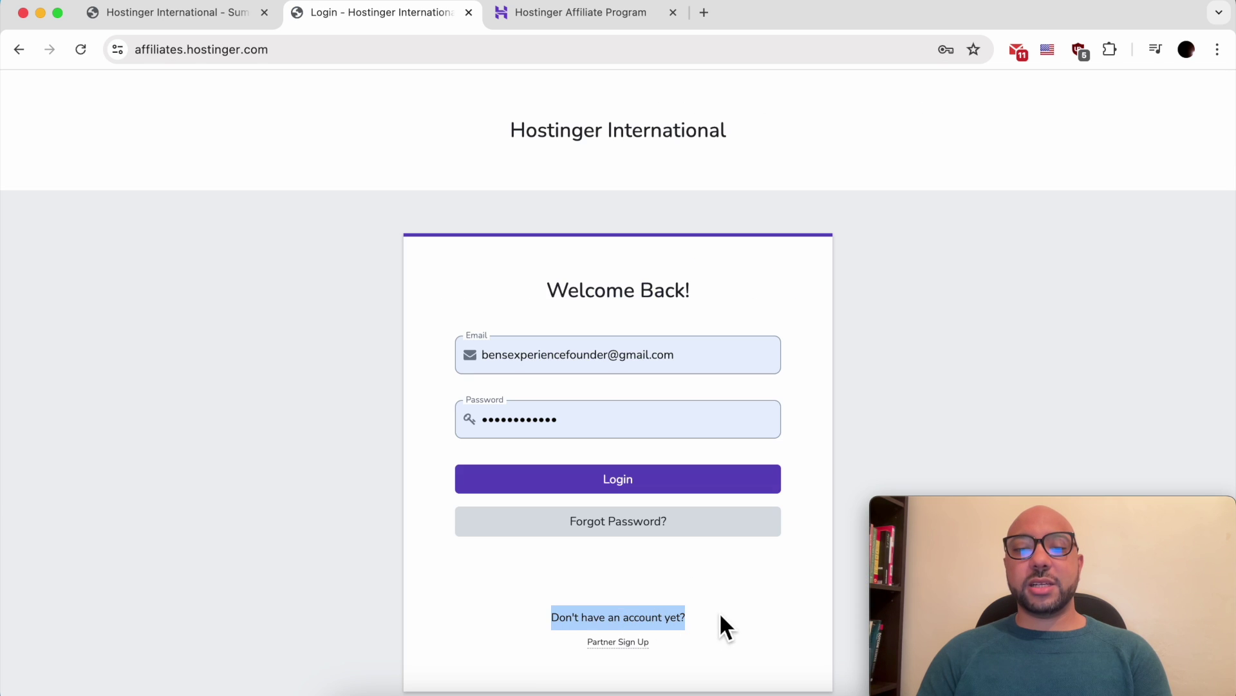
click(712, 618)
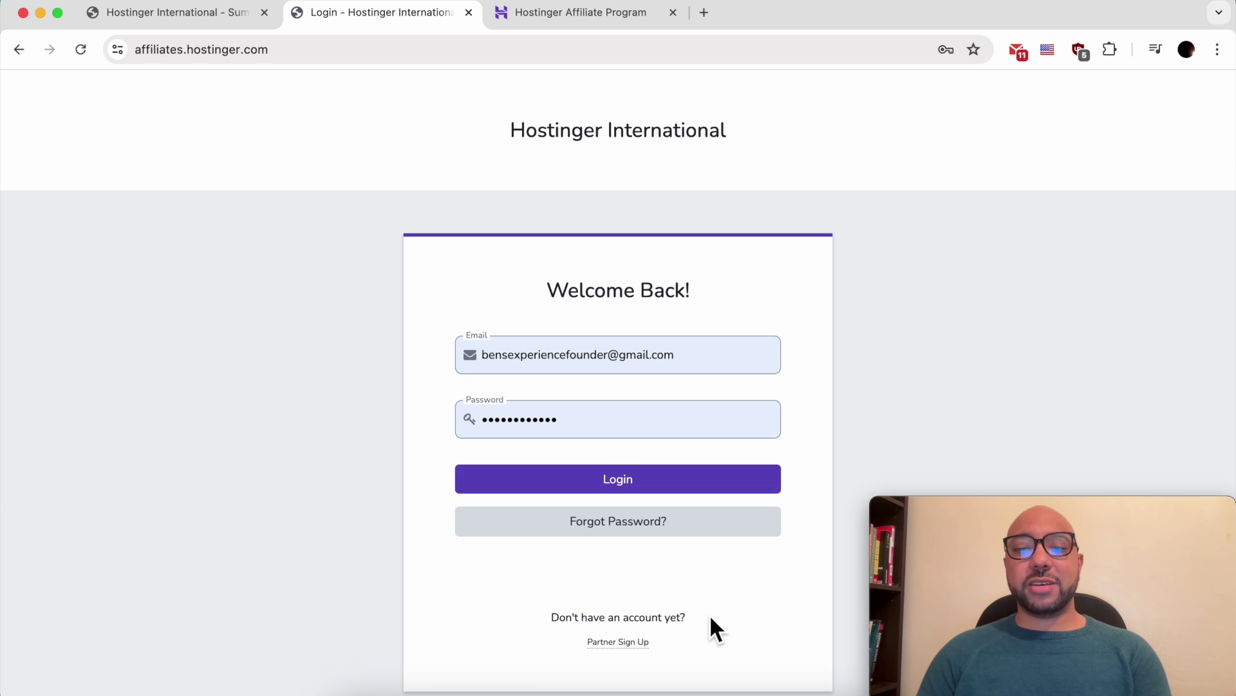
click(630, 644)
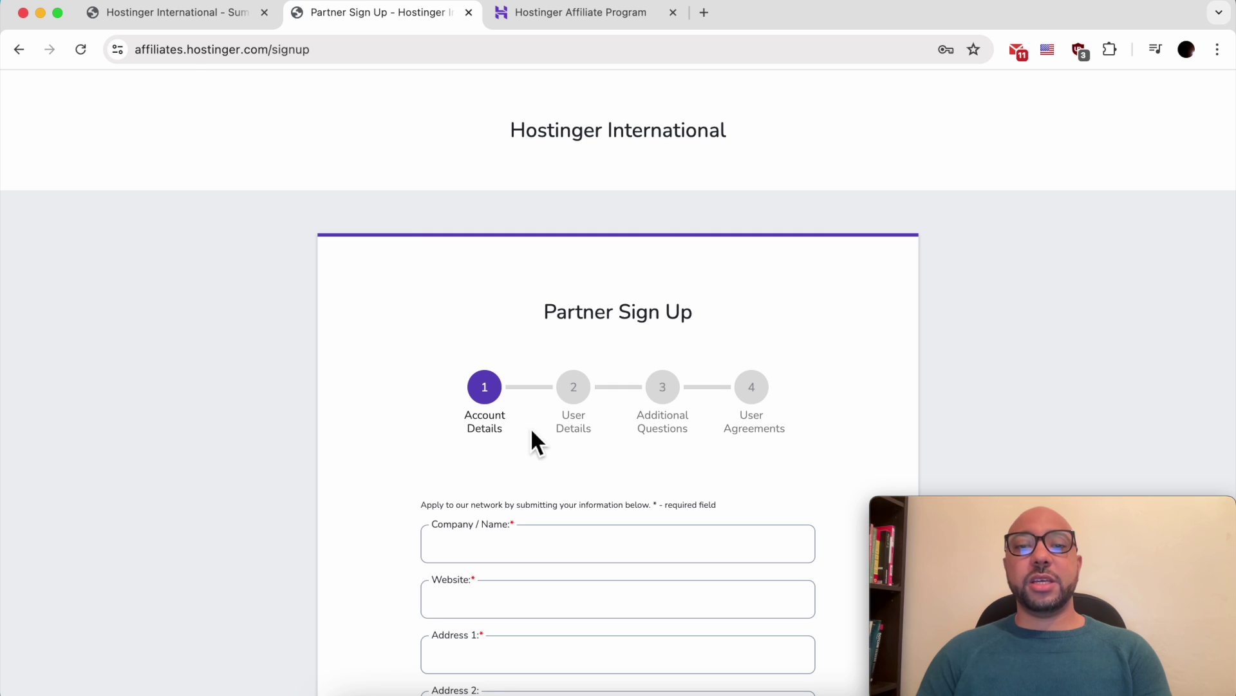
scroll(474, 459, down, 7)
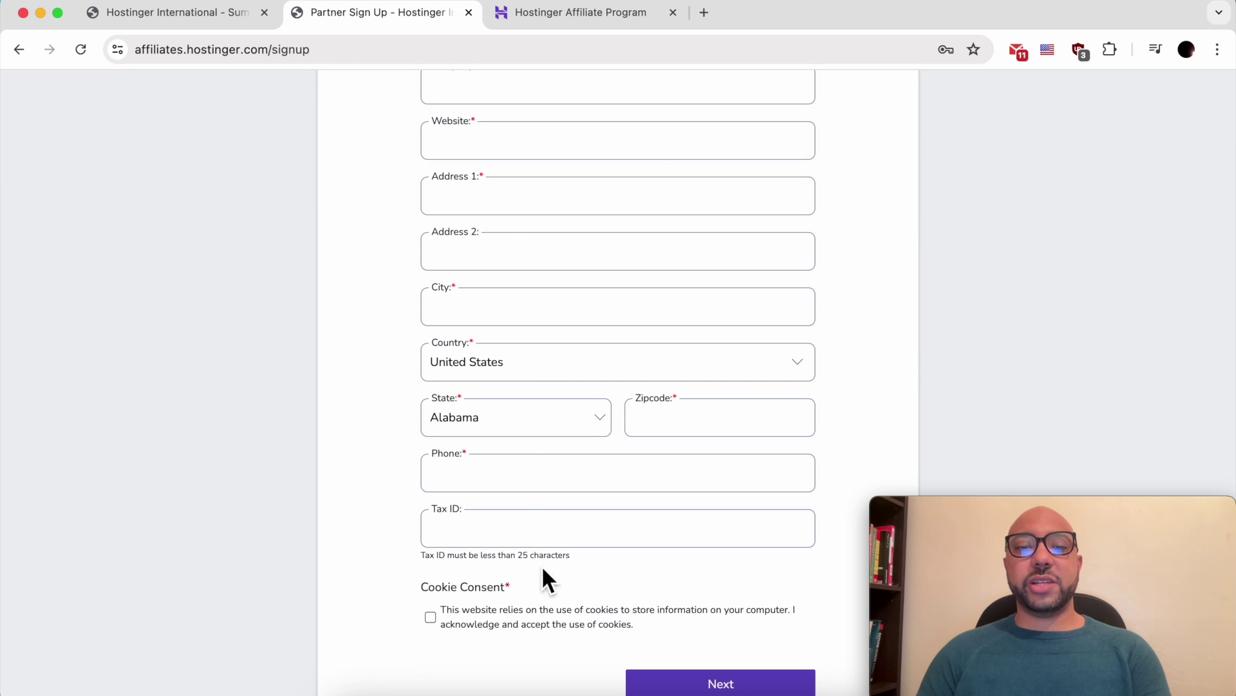
scroll(638, 528, up, 6)
scroll(644, 521, up, 1)
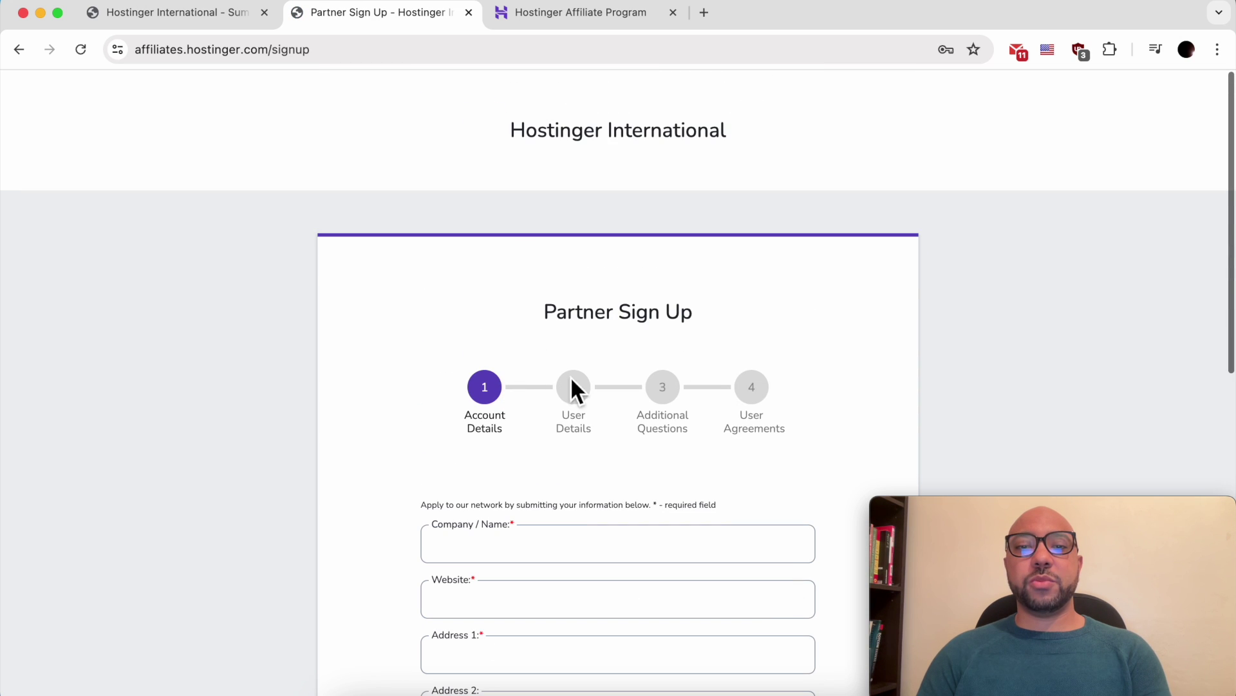
double_click(768, 385)
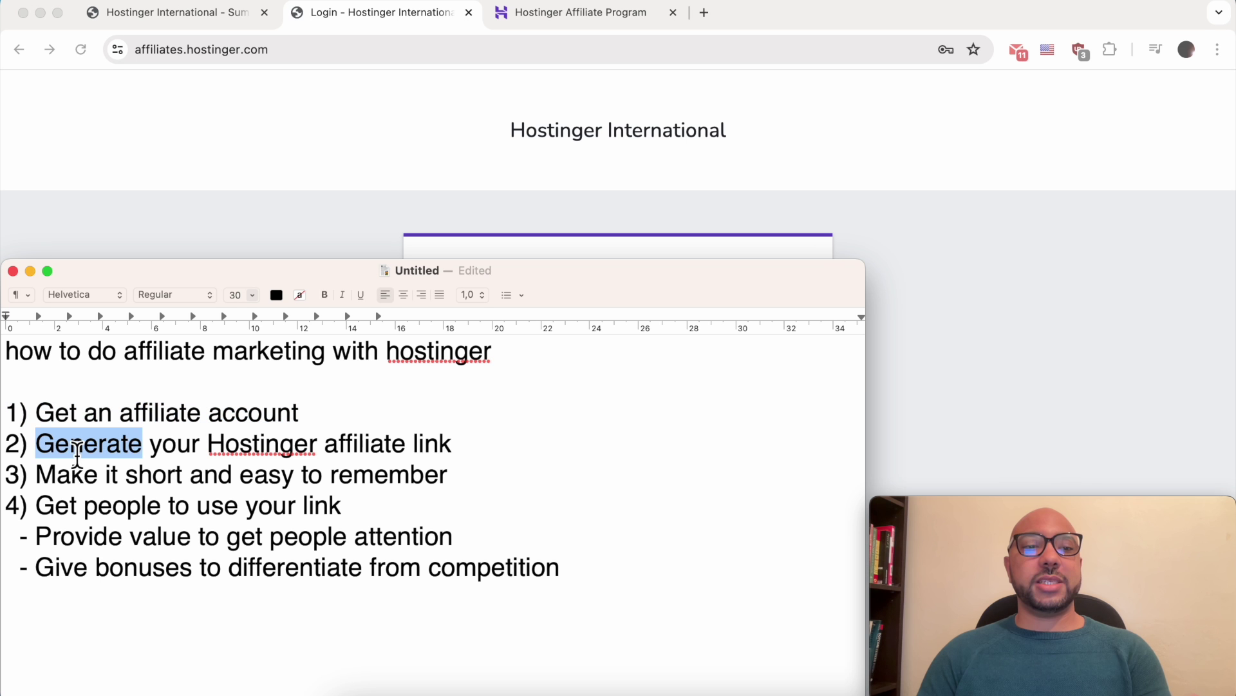
Highlight the "Generate your Hostinger affiliate link" line in the notes document and return to the browser
triple_click(77, 449)
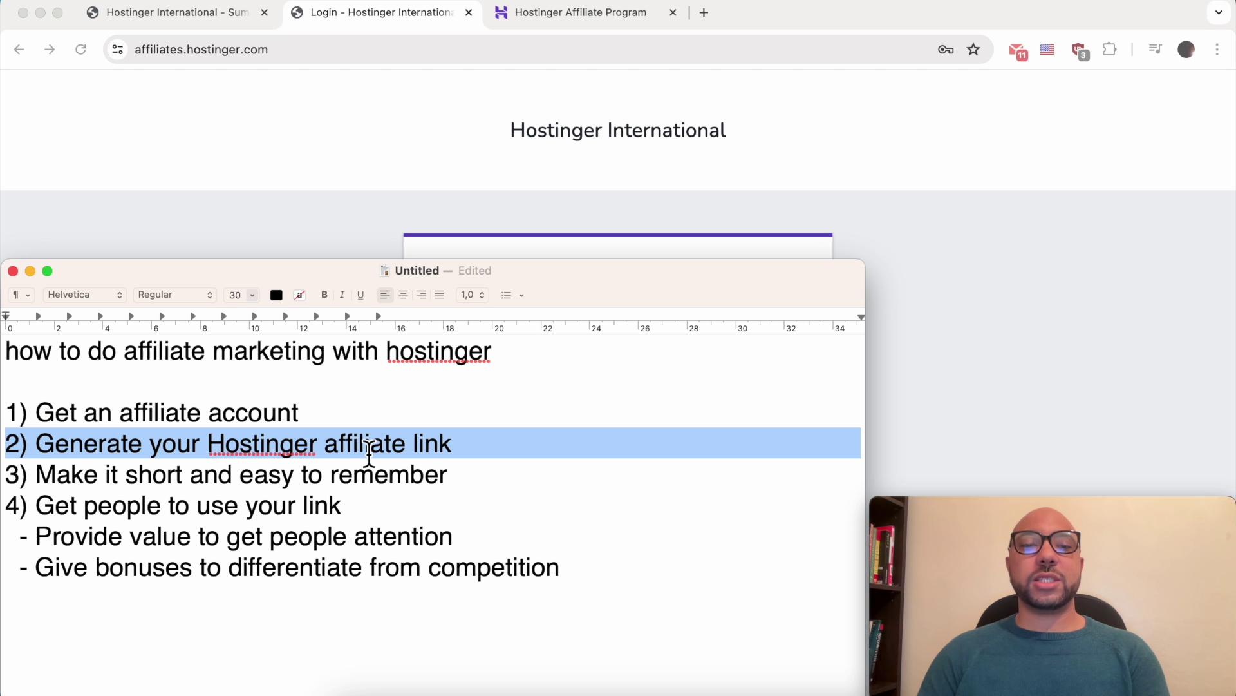
click(441, 238)
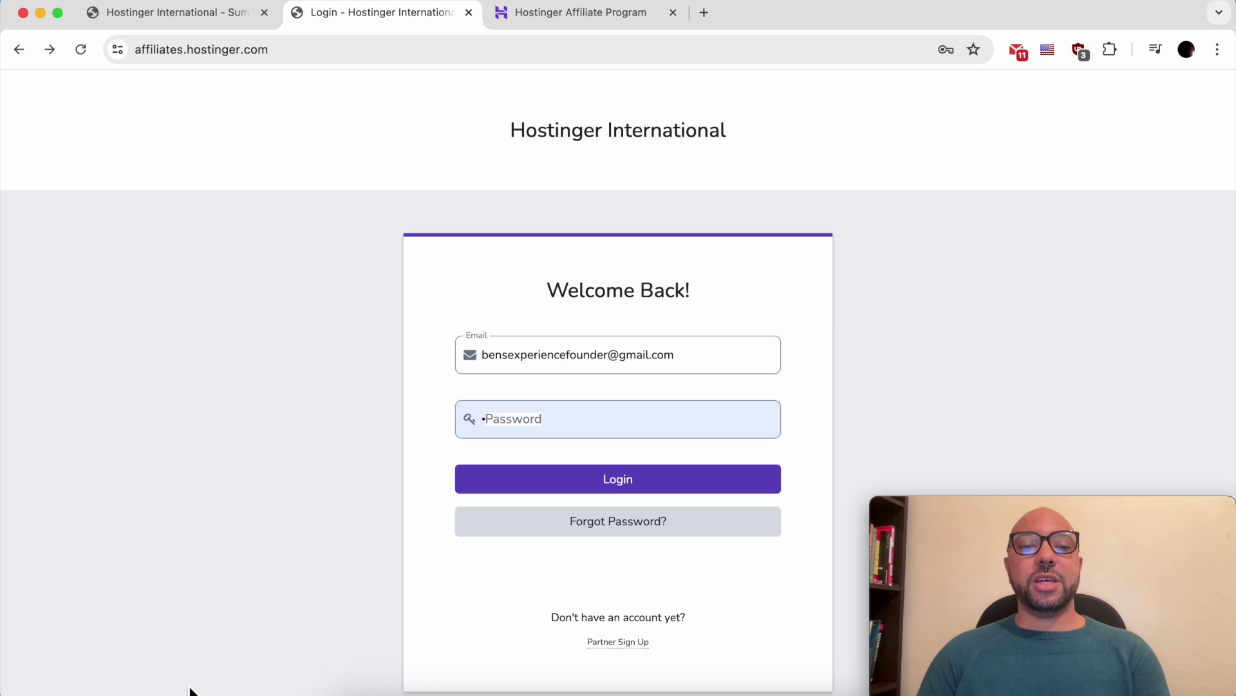
key(super+Tab)
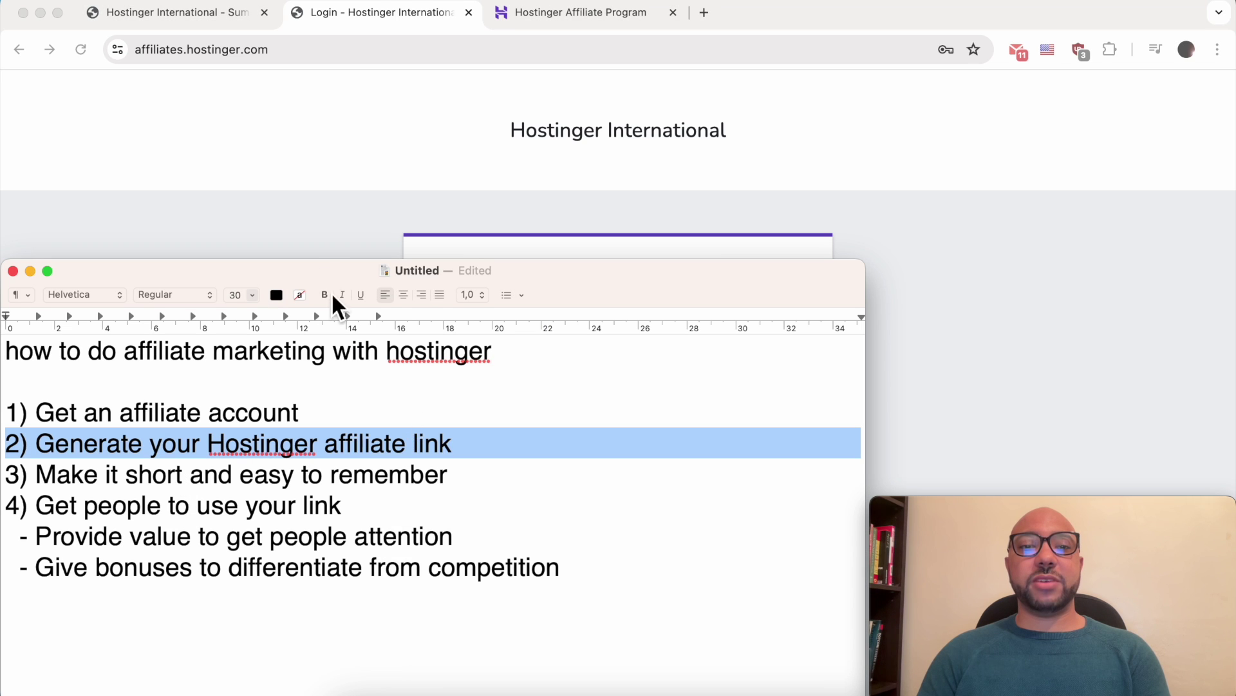
click(324, 232)
Log in to the affiliate account, open the live offer "Tracking Links: Basic - Tier 1", and select its tracking link
click(567, 483)
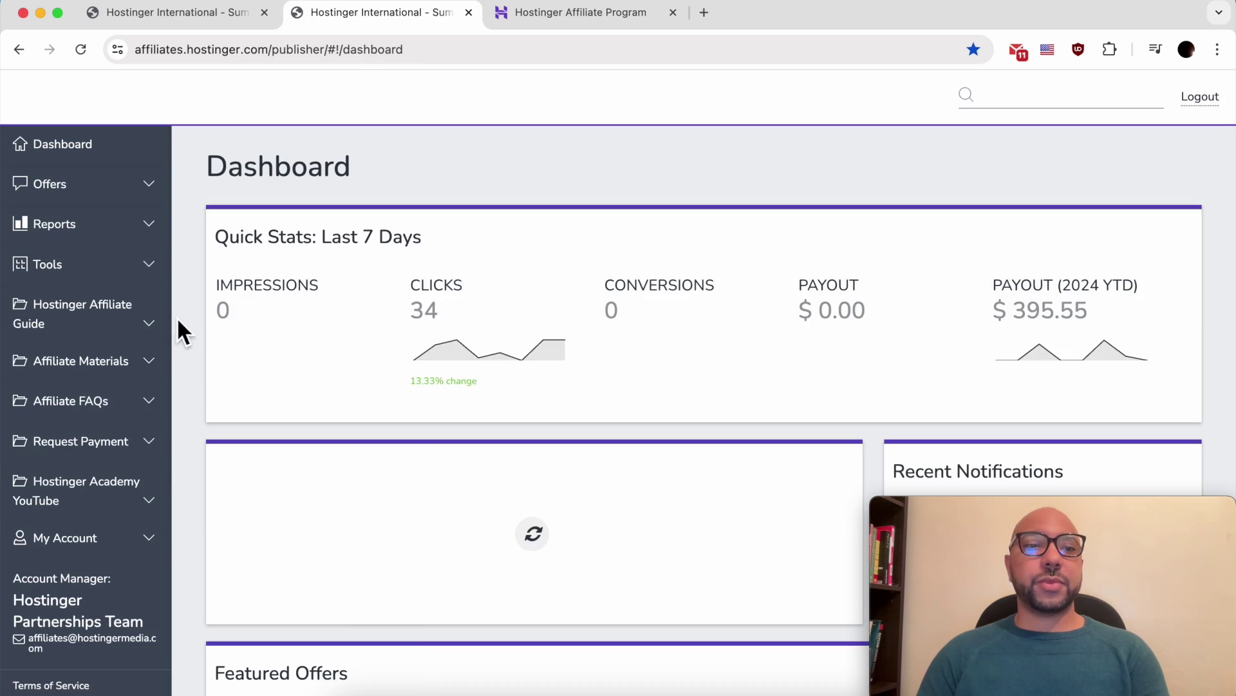
click(152, 188)
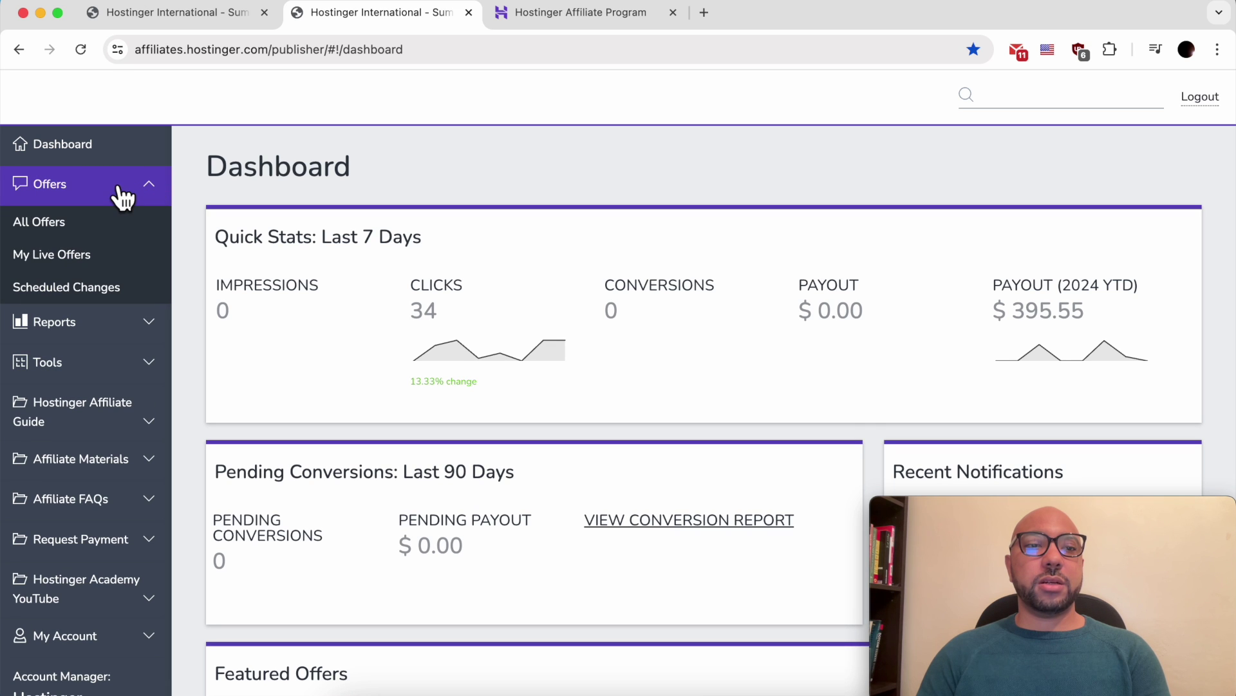
click(97, 261)
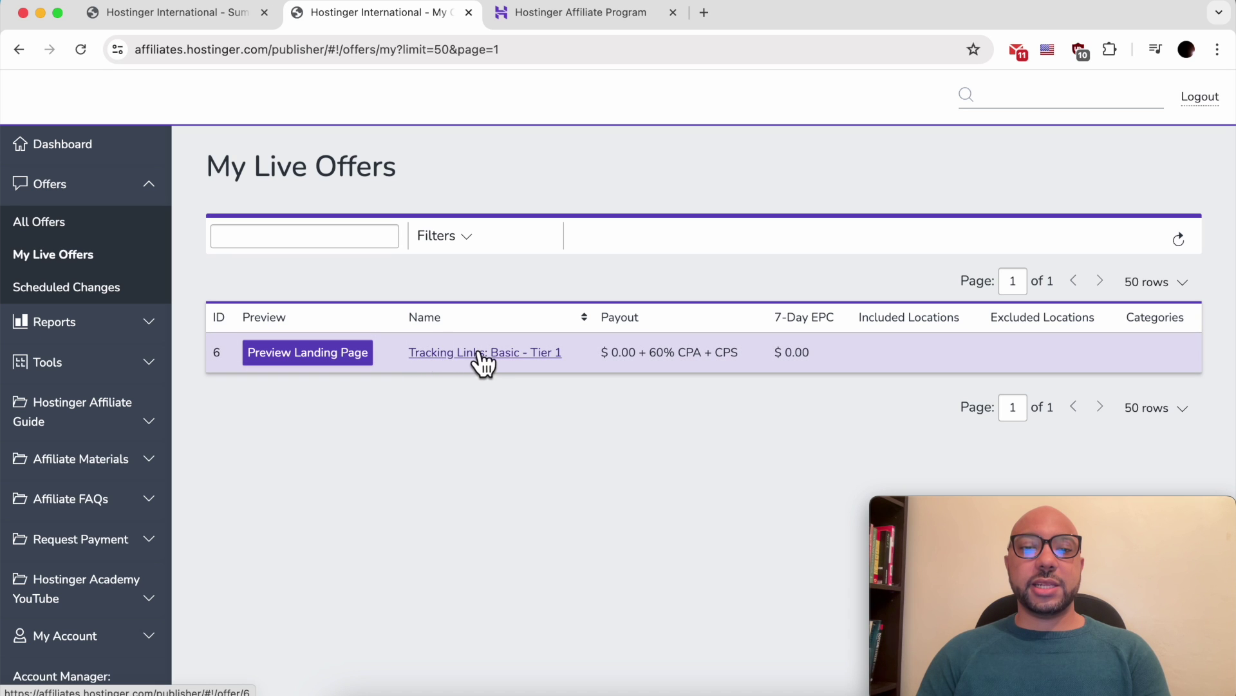
click(431, 353)
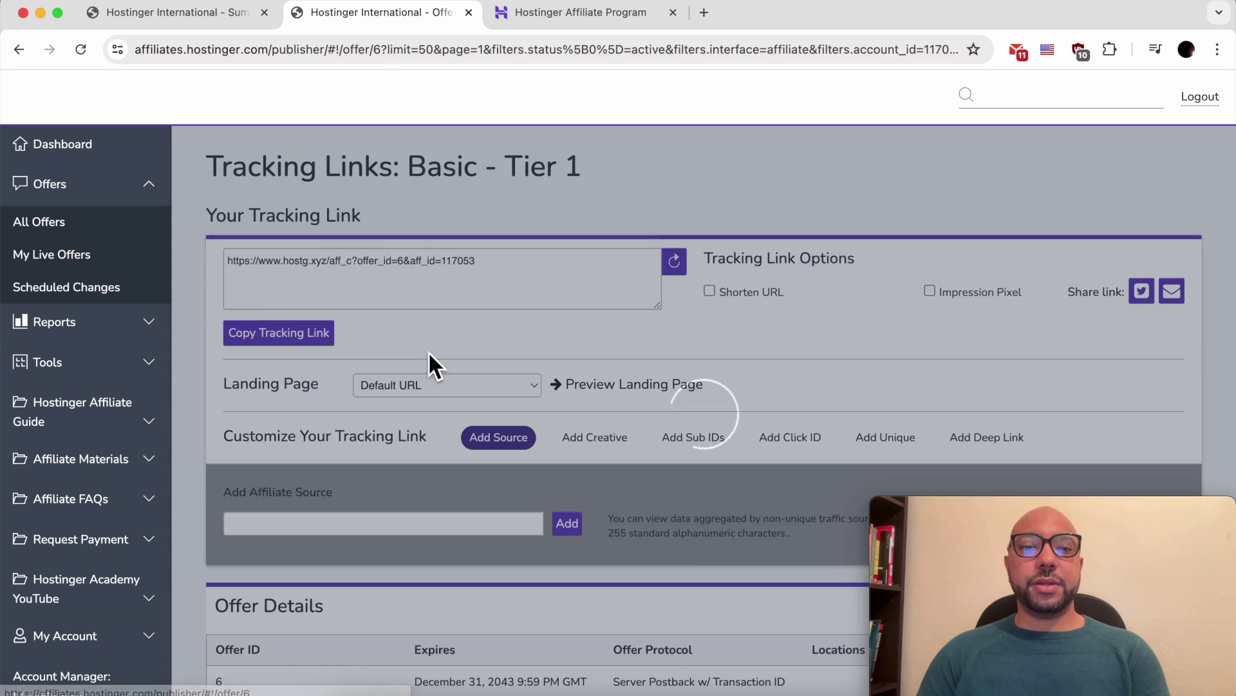
click(500, 282)
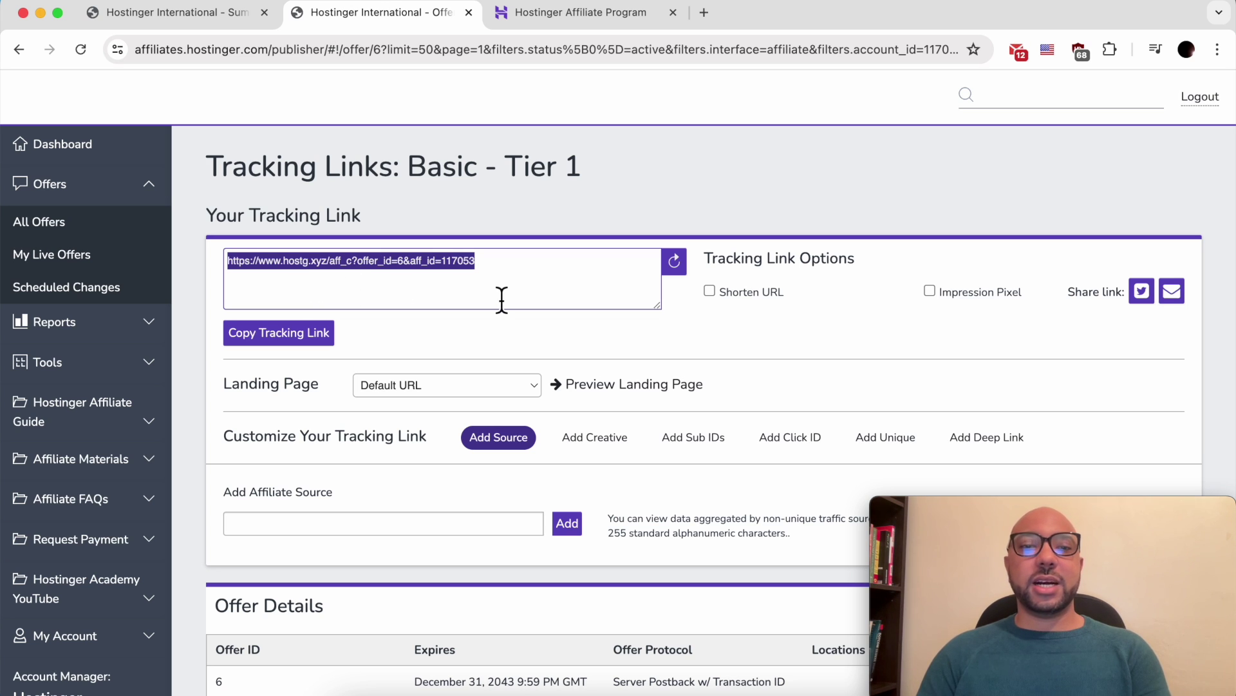
Highlight the "Make it short and easy to remember" line in the notes document and return to the tracking link page
key(super+Tab)
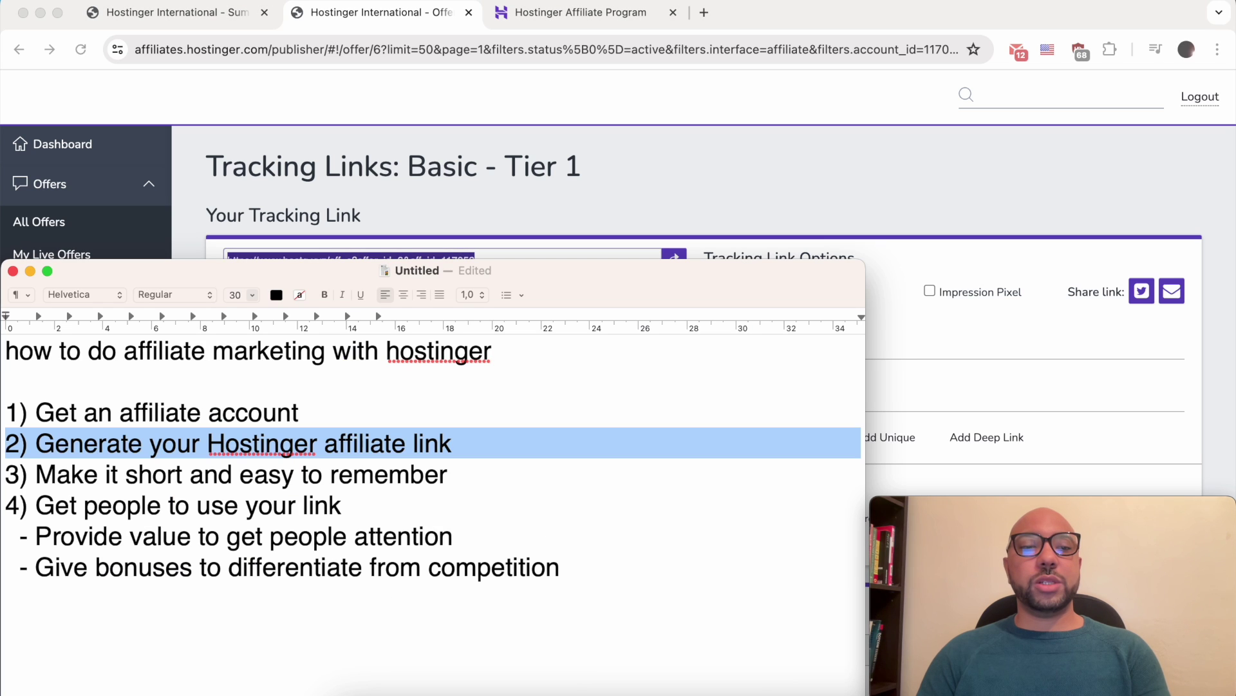
triple_click(97, 484)
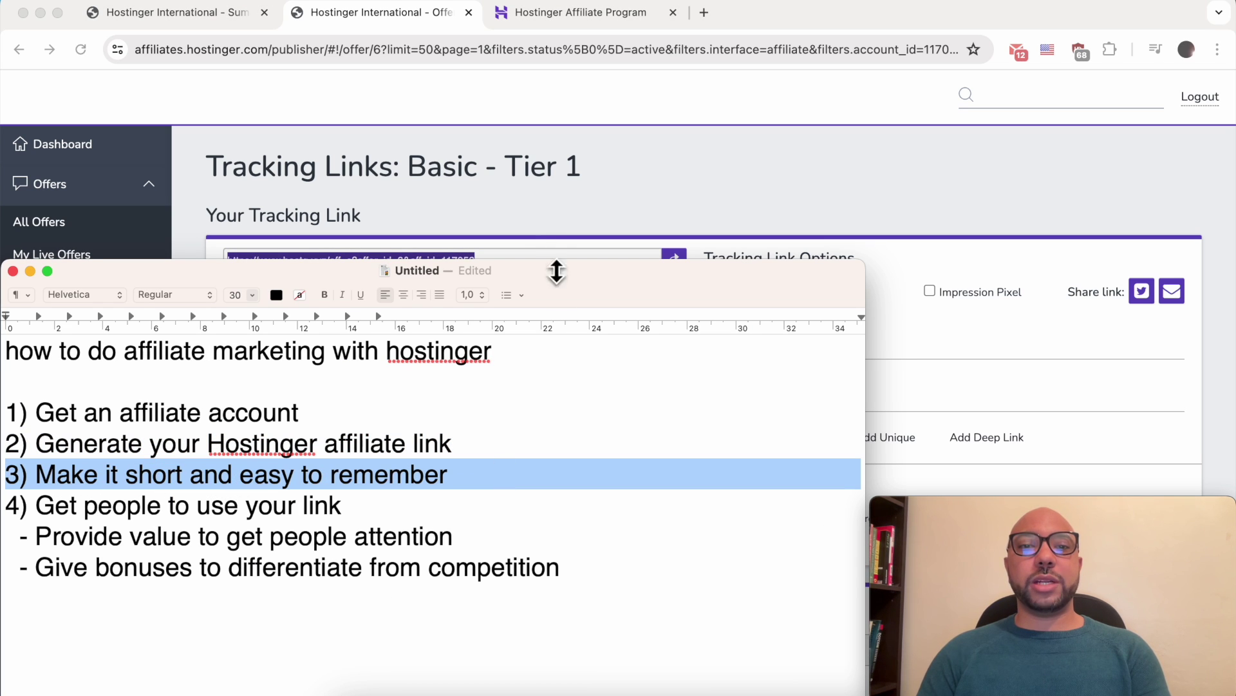
click(536, 223)
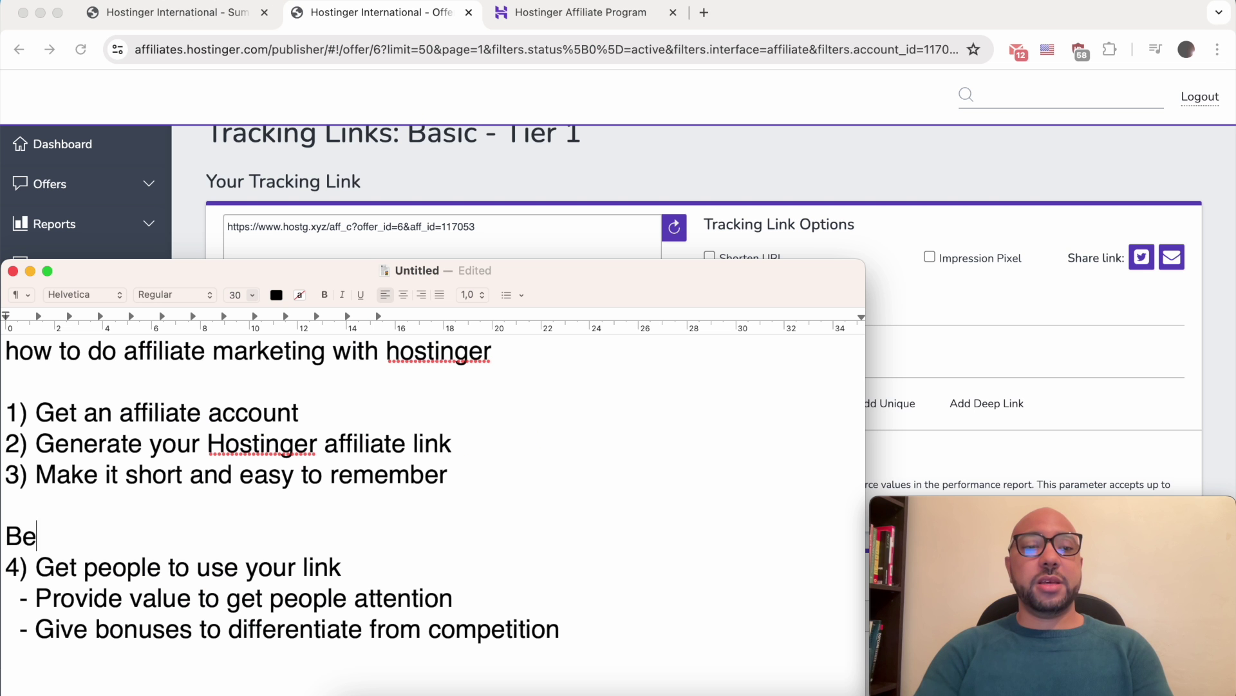
Write the short link BensExperience.com/hostinger on its own line below the third item in the notes document and highlight it
text(nsExperience.com/hostinger)
key(Return)
triple_click(396, 539)
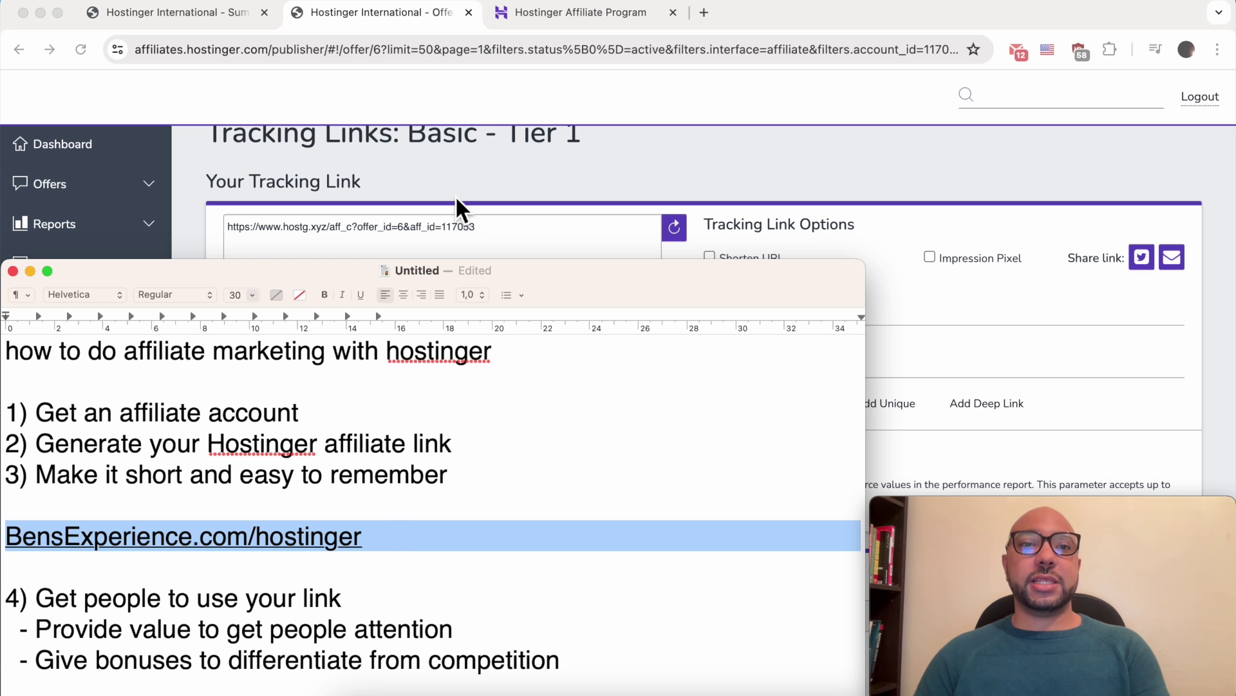
Open the Pretty Links list in the bensexperience.com WordPress admin in the browser and point out the site's domain
click(431, 50)
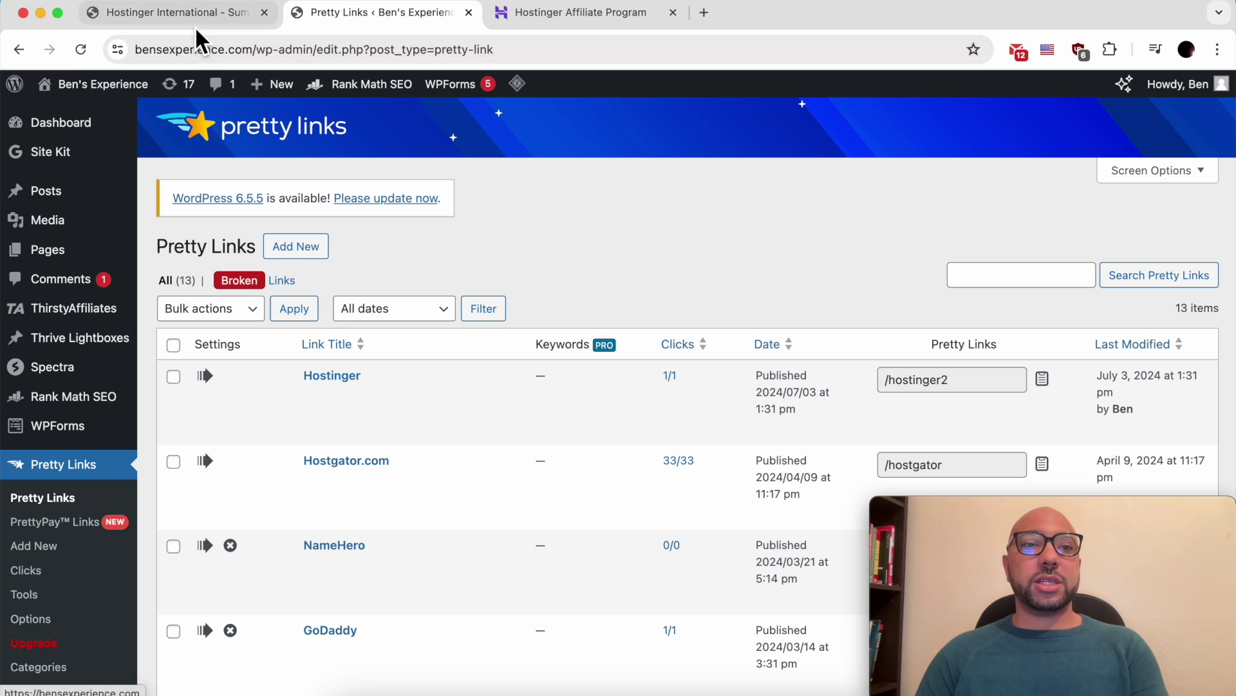
drag(241, 50, 132, 50)
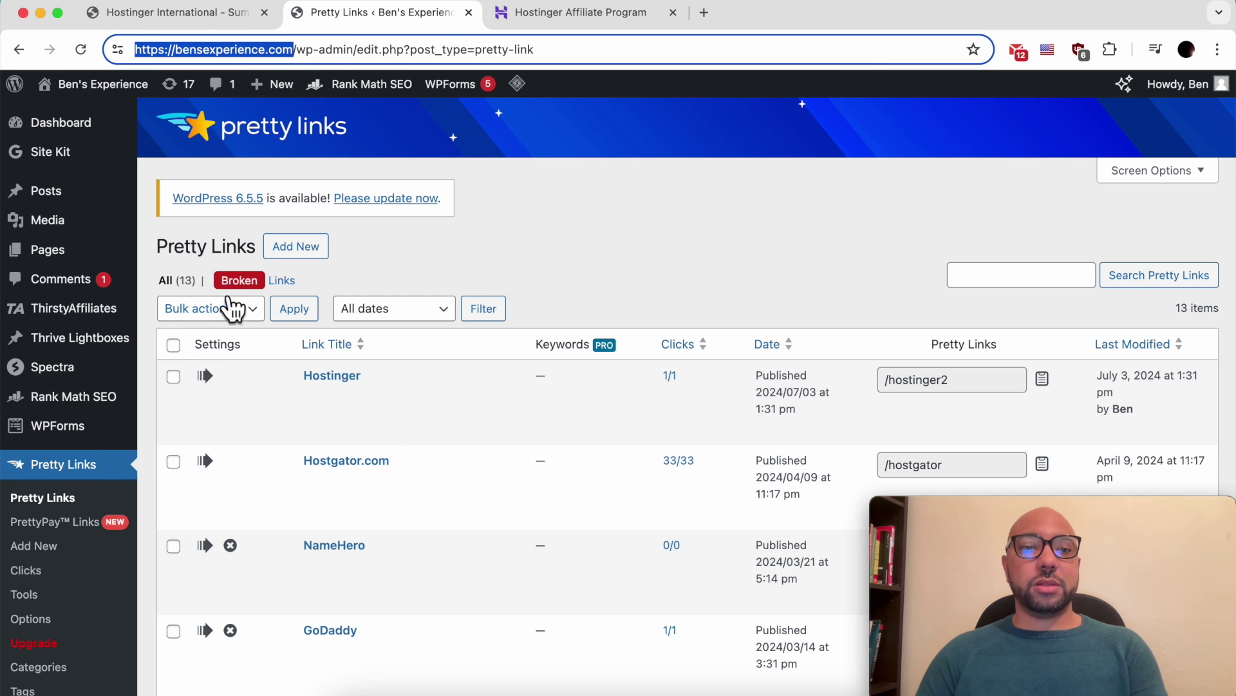
click(382, 260)
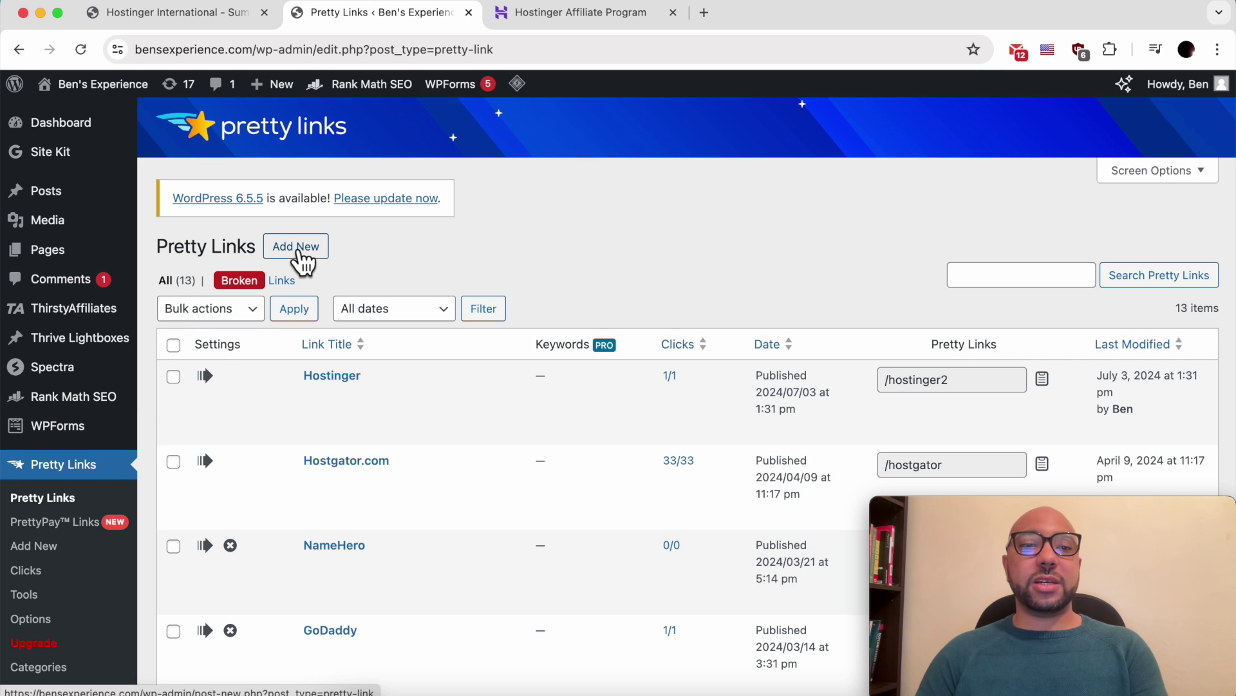
Start a new pretty link titled "Hostinger" and find its Target URL setting
click(297, 248)
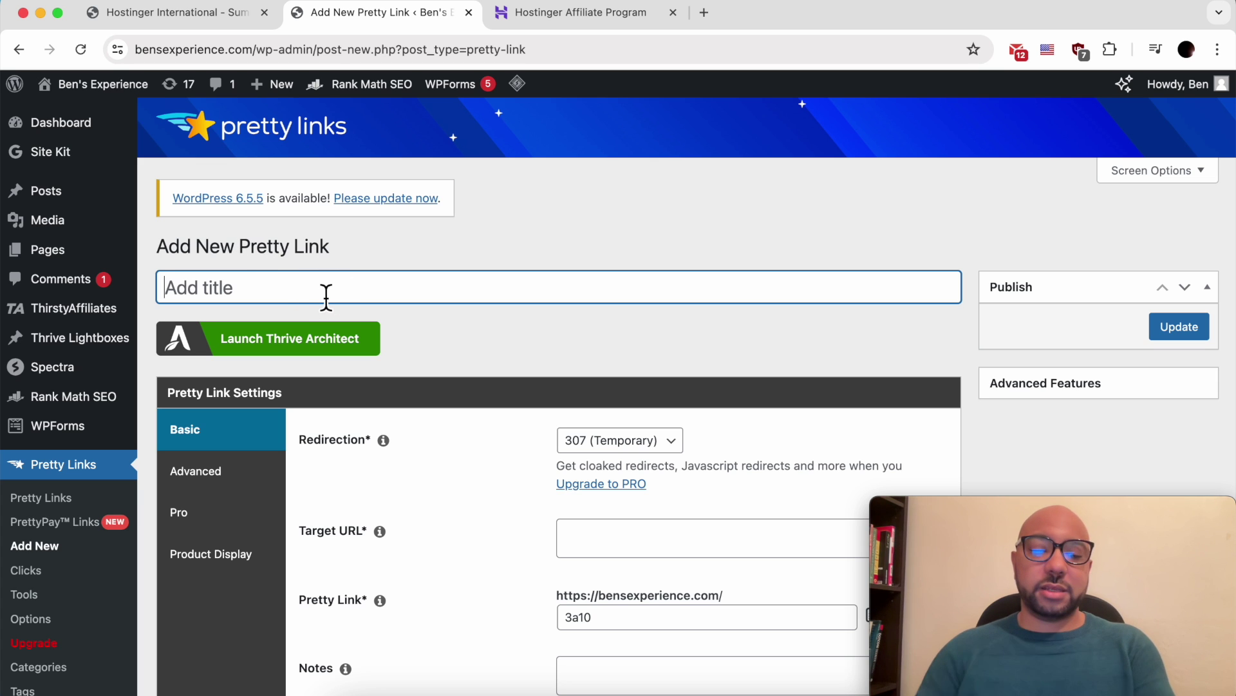
text(Hostinger)
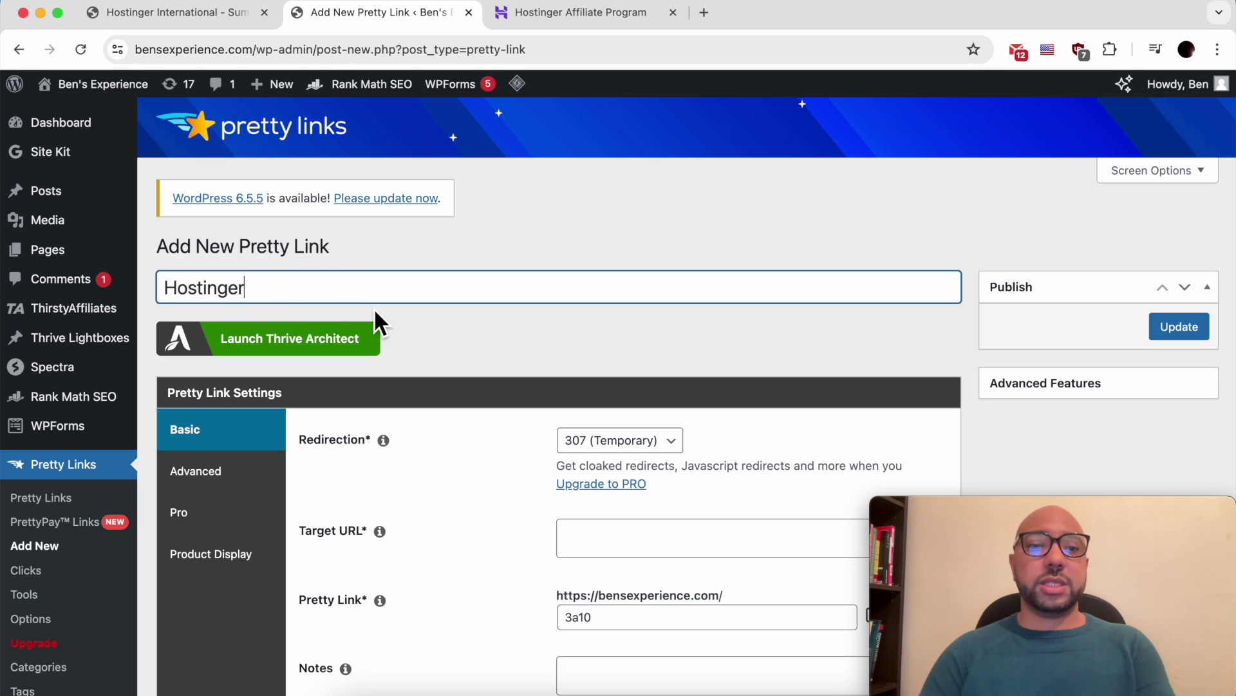
scroll(644, 364, down, 1)
scroll(646, 355, down, 3)
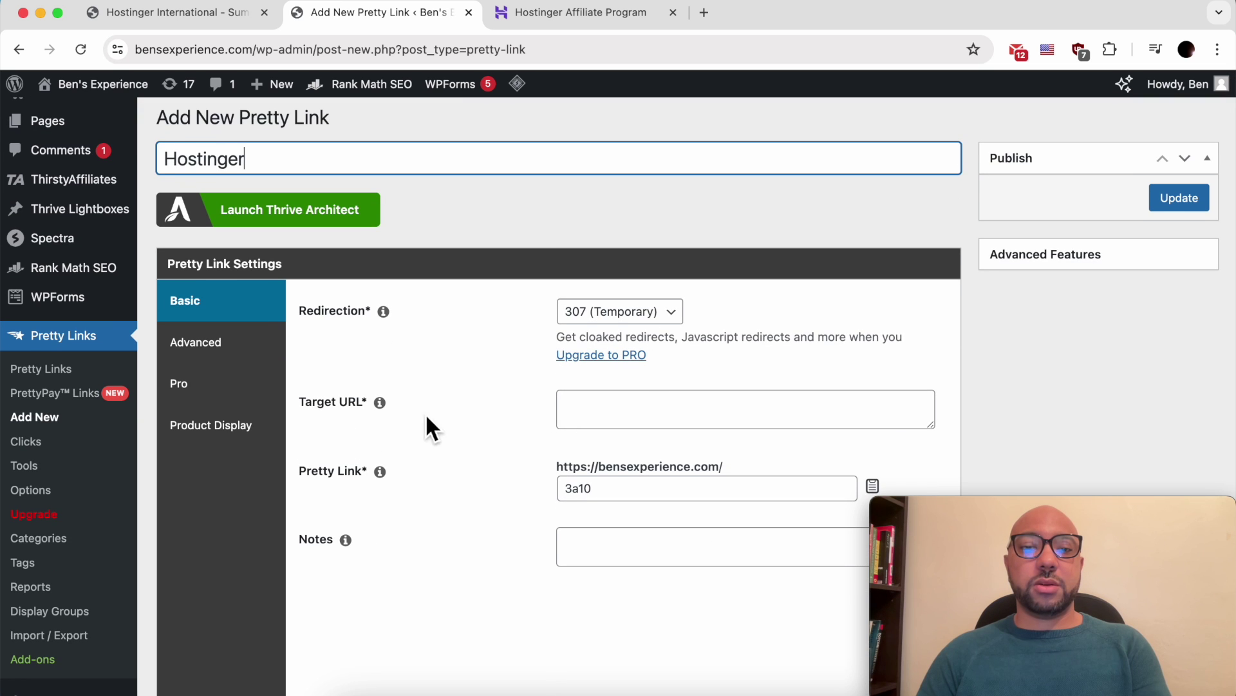
triple_click(330, 407)
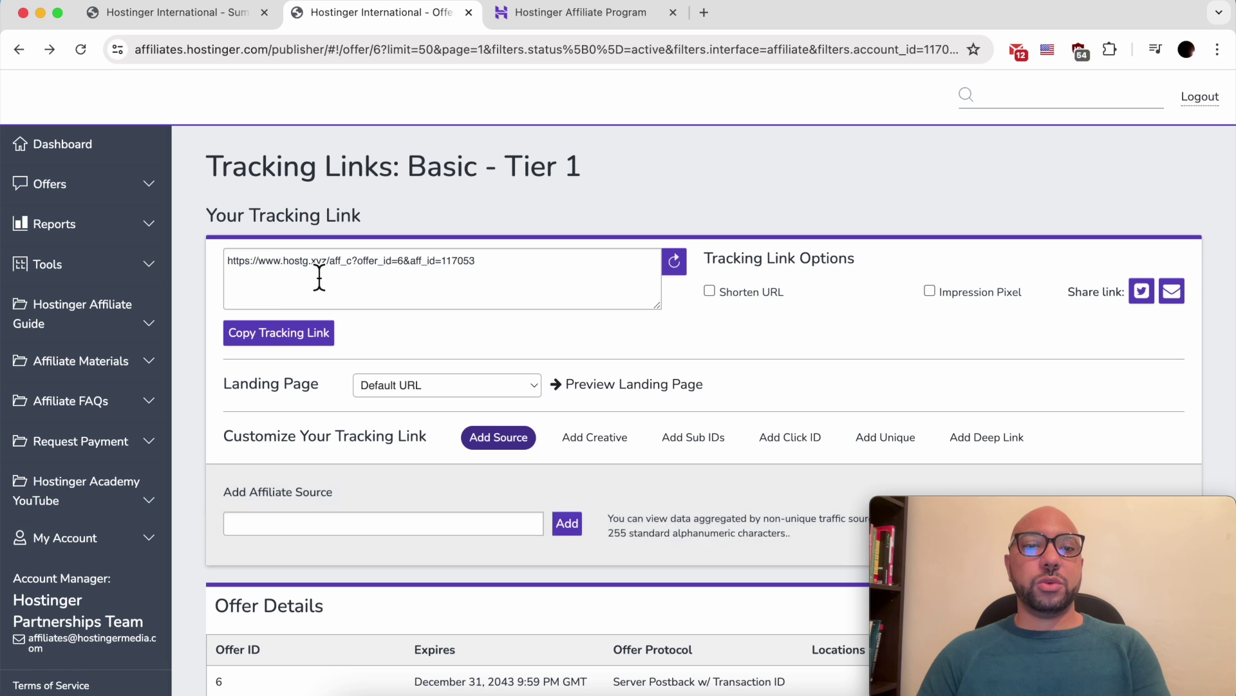
Copy the affiliate tracking link from the Tracking Links page and paste it as the new pretty link's Target URL
triple_click(322, 274)
key(super+c)
right_click(321, 274)
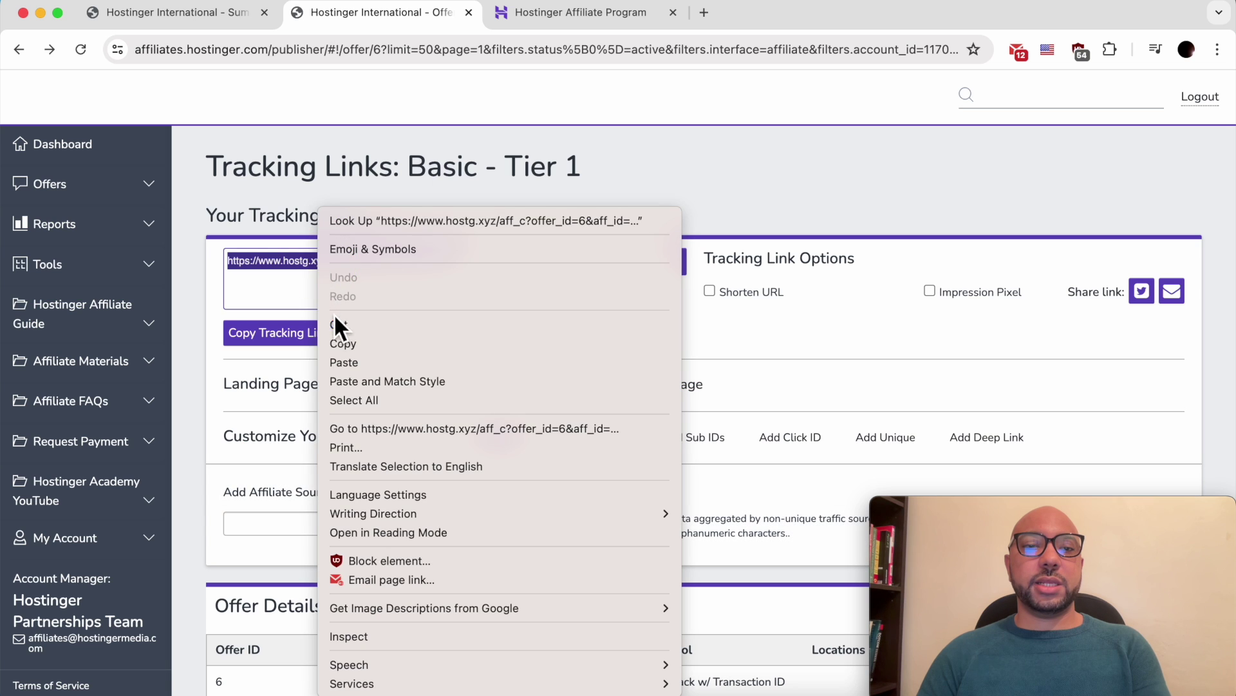
click(338, 342)
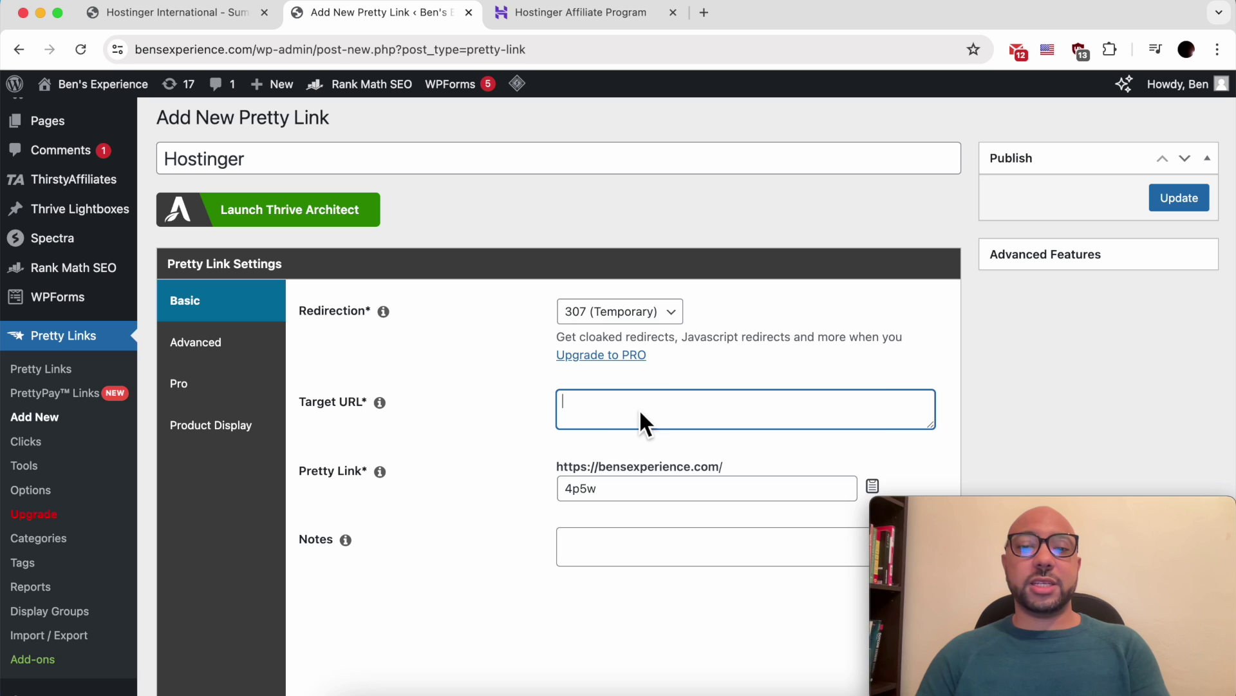
right_click(639, 407)
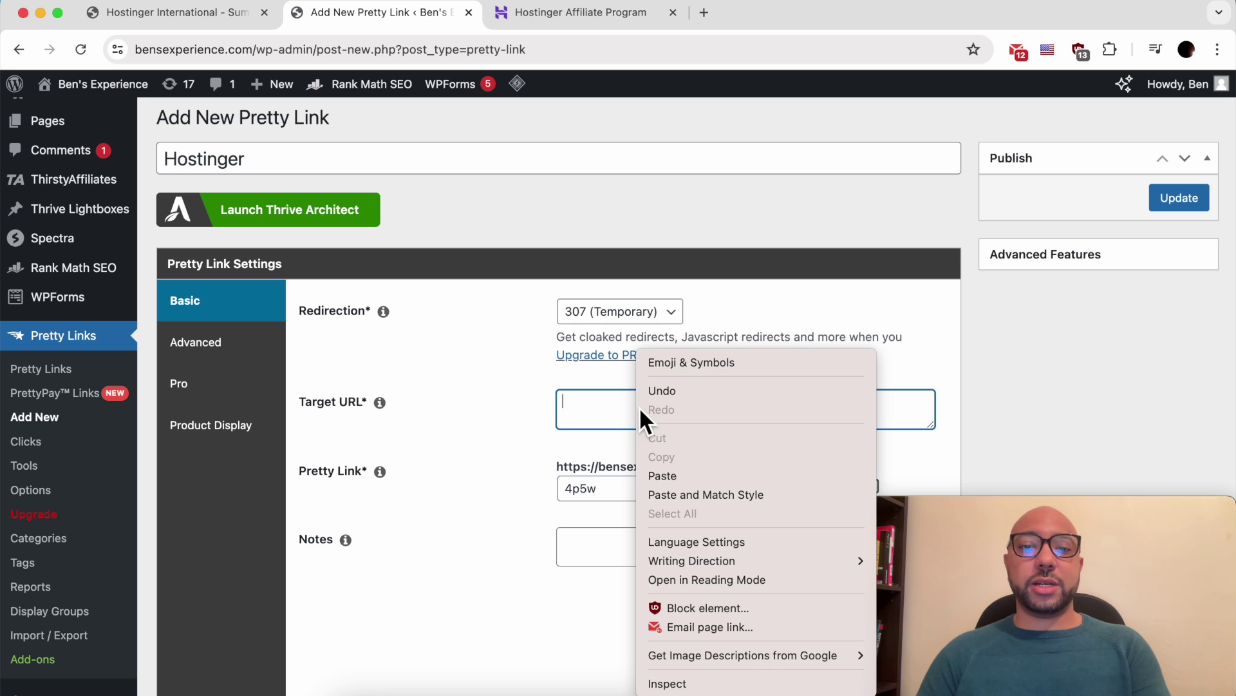
click(663, 475)
Replace the automatically generated Pretty Link slug with "hostinger"
triple_click(311, 471)
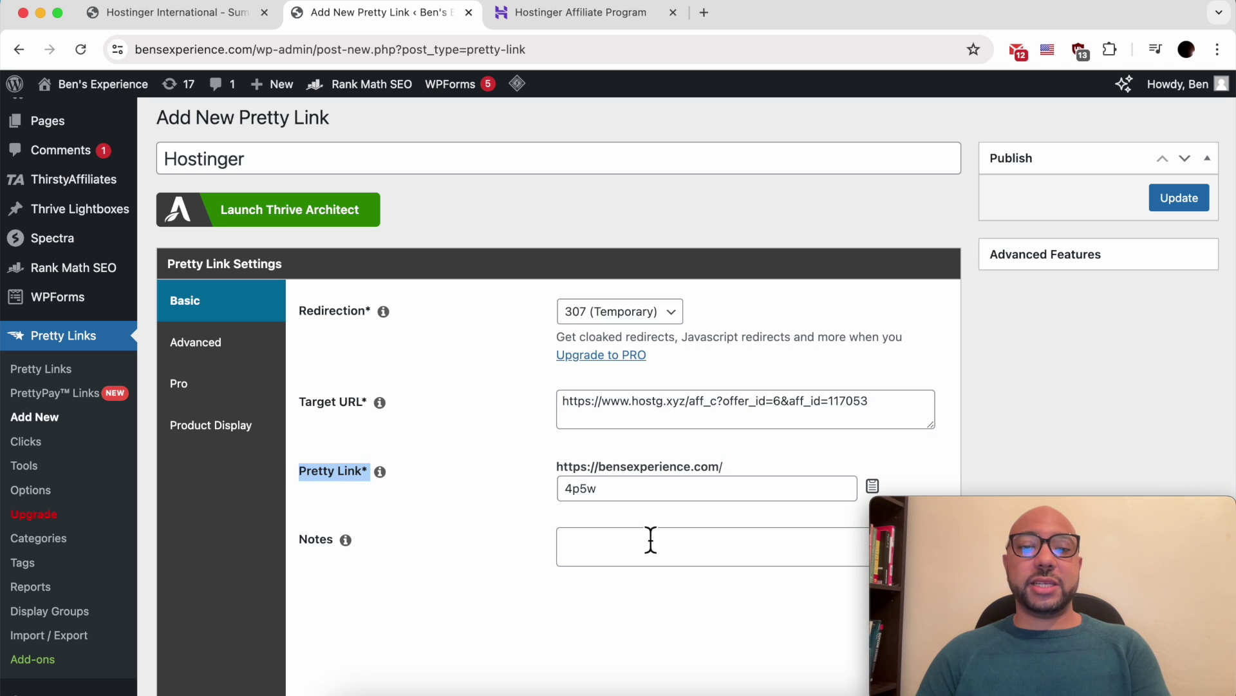
double_click(632, 502)
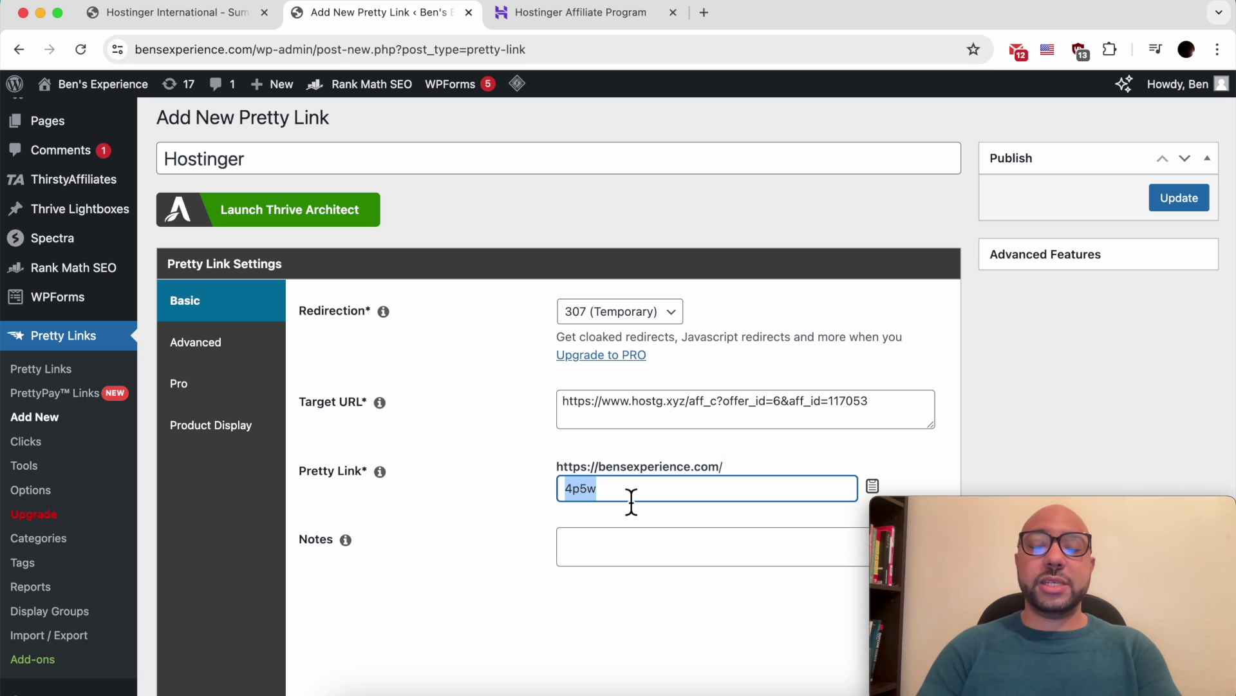
text(hos)
key(BackSpace)
key(BackSpace)
key(BackSpace)
text(hostinger)
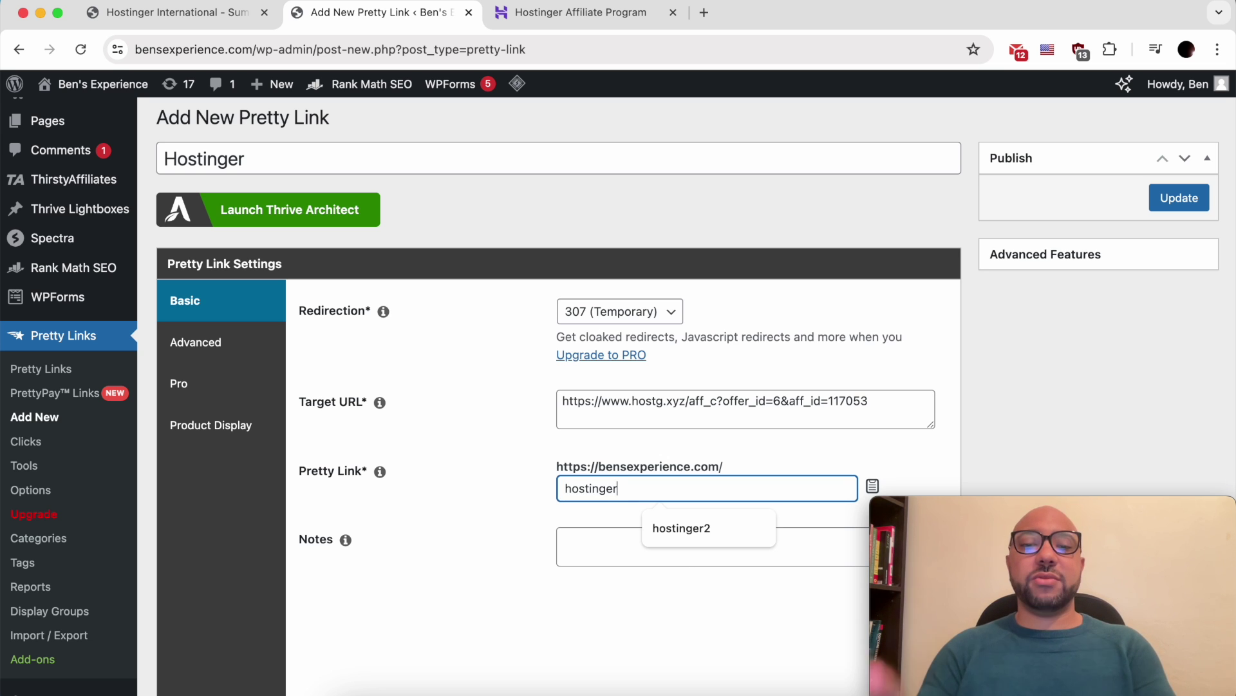
Extend the Pretty Link slug to "hostinger3" and save the new pretty link
triple_click(330, 470)
click(662, 499)
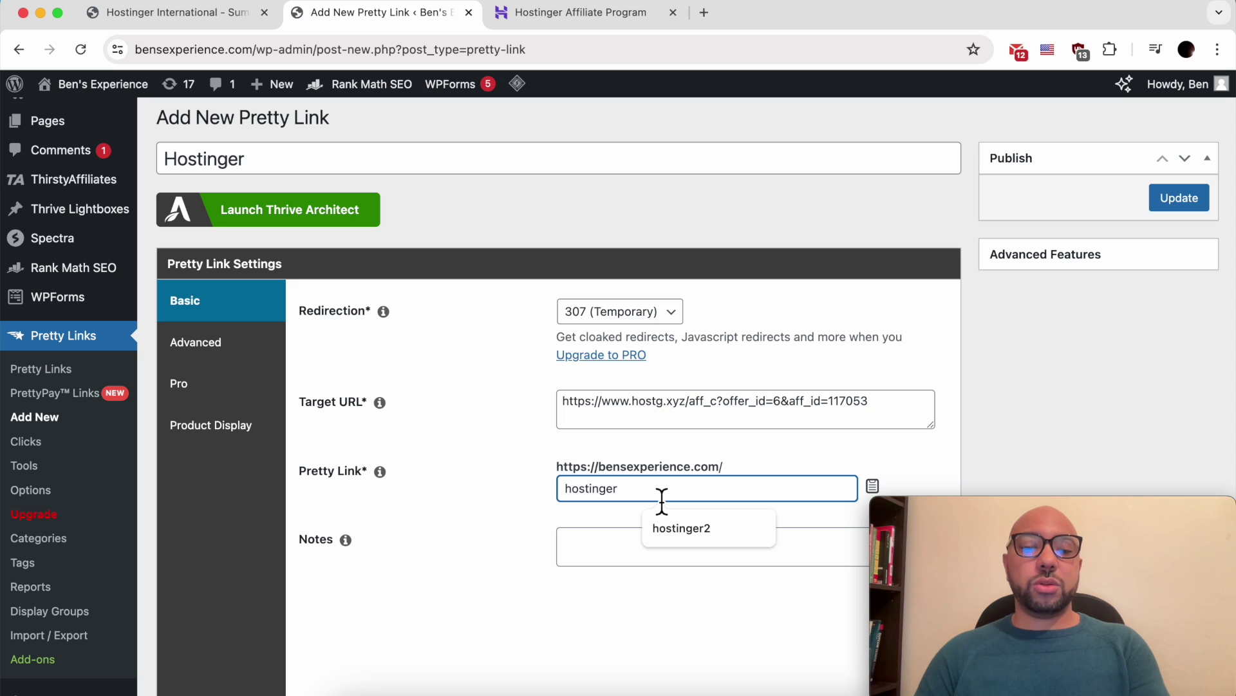
text(3)
click(1041, 396)
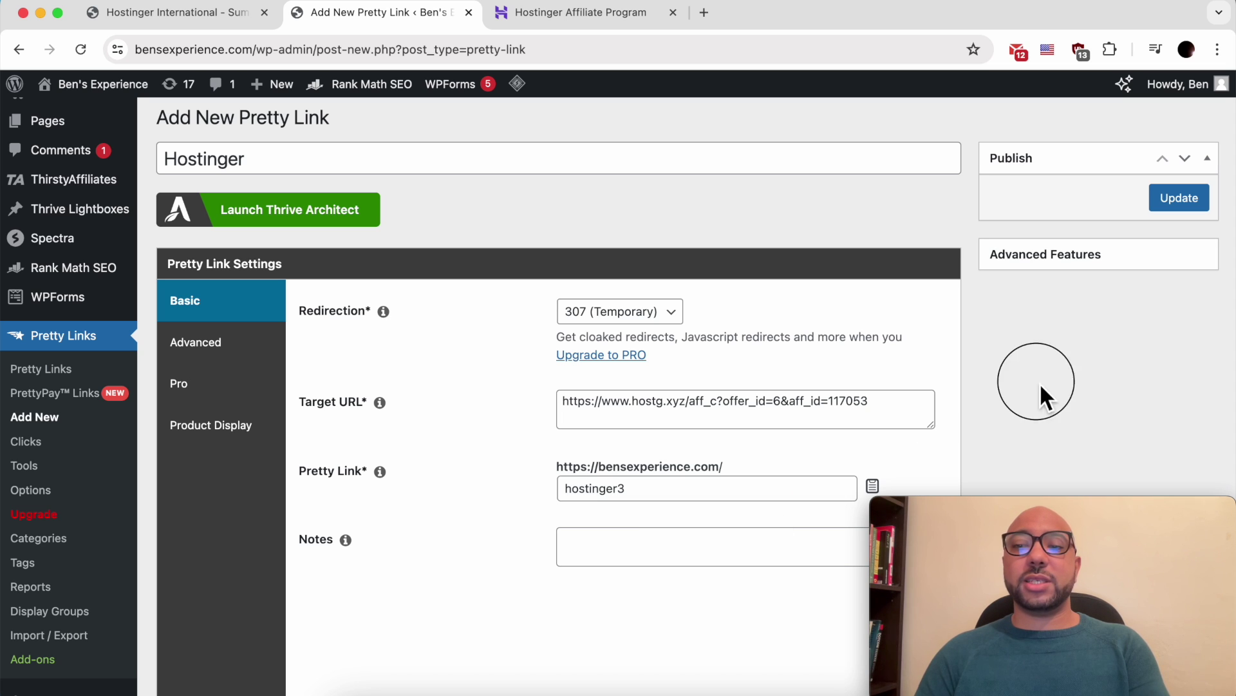
click(1191, 205)
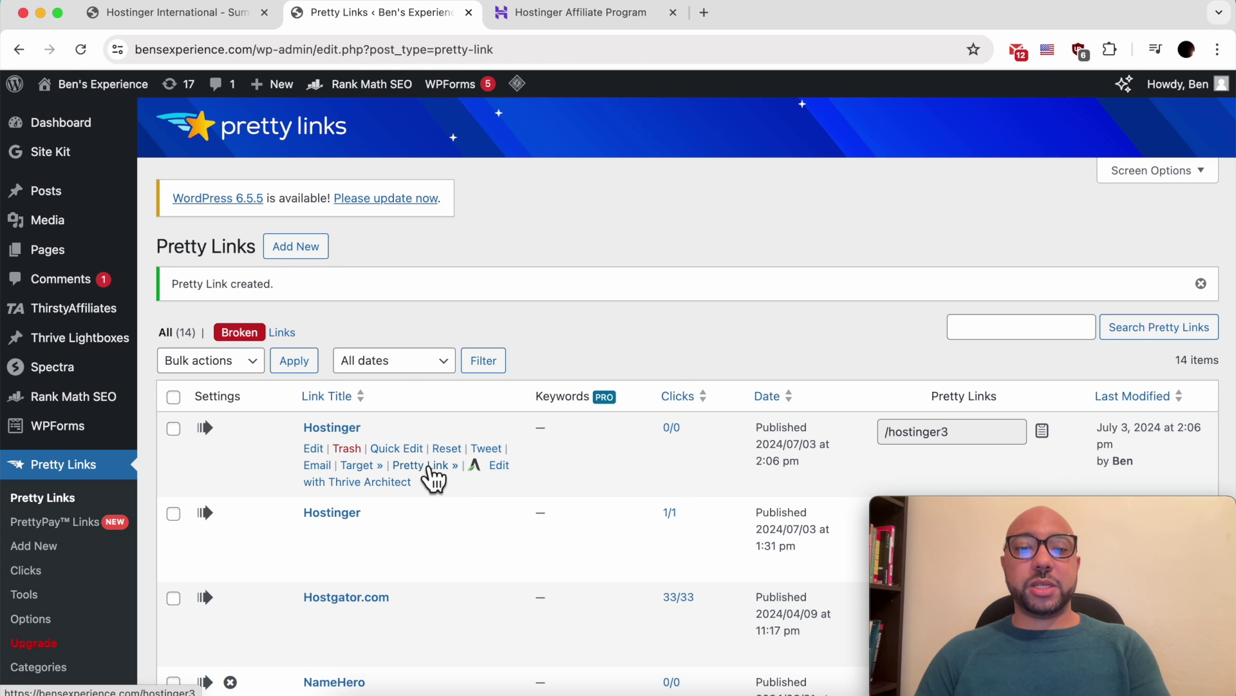
right_click(432, 470)
click(459, 430)
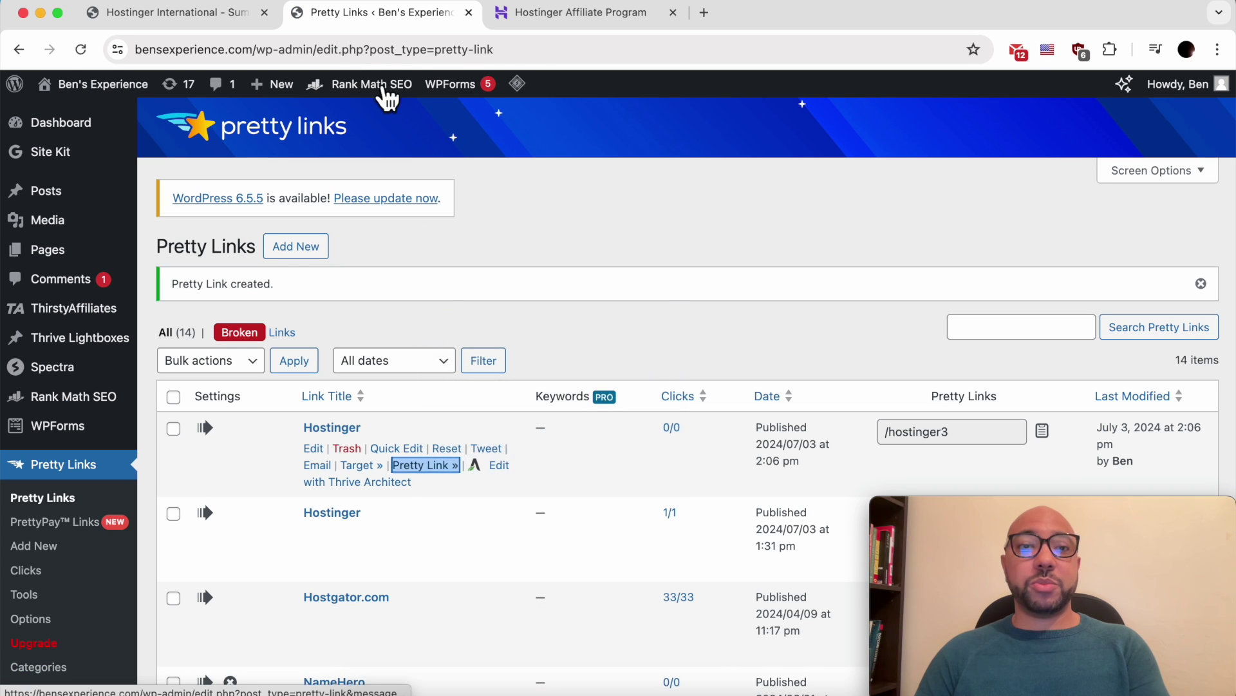
right_click(373, 49)
click(406, 216)
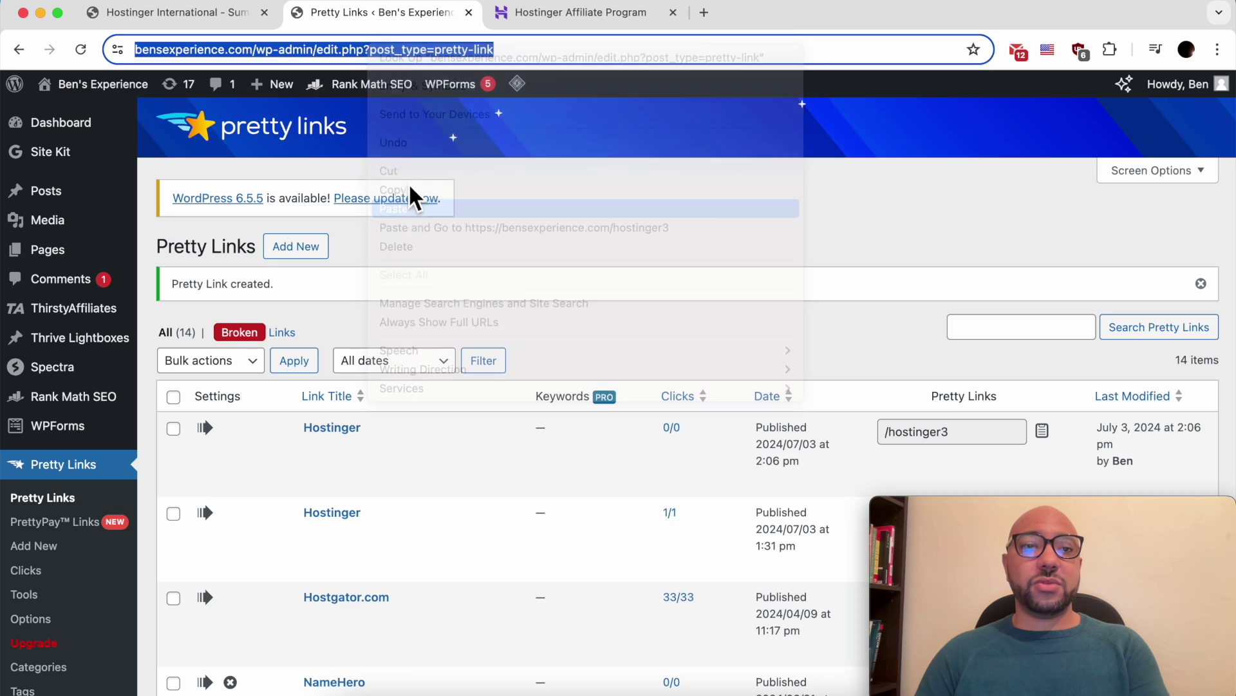
drag(188, 59, 314, 65)
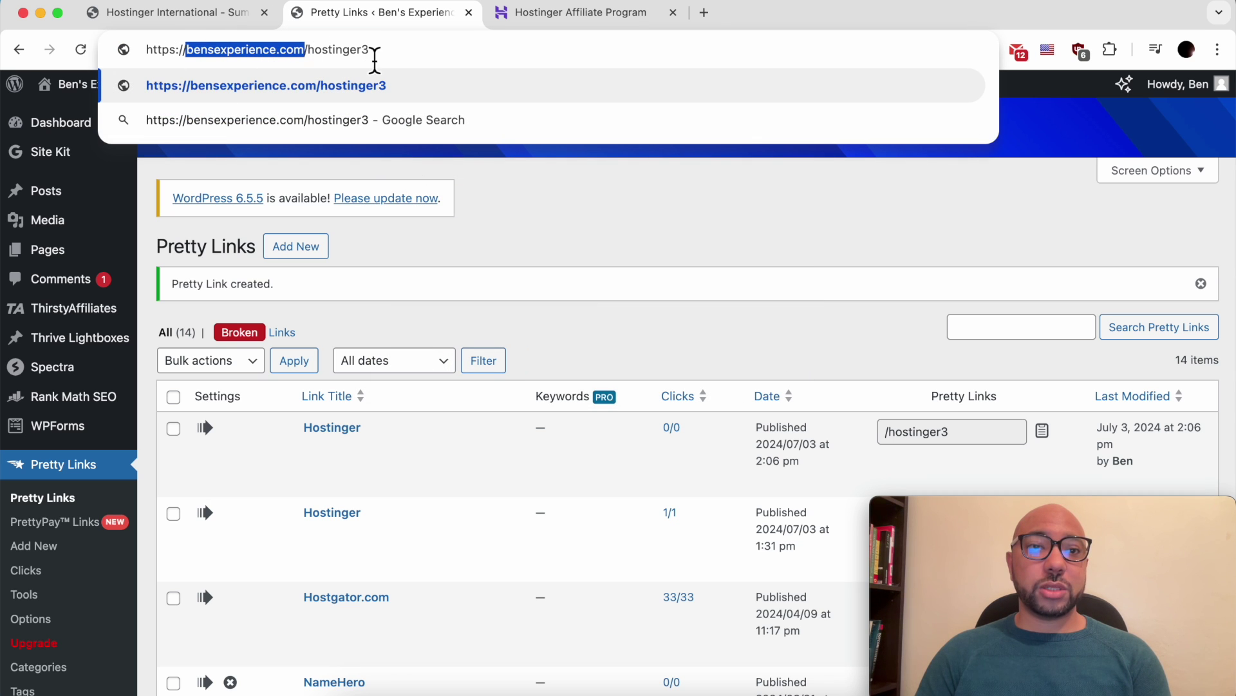
click(379, 56)
key(BackSpace)
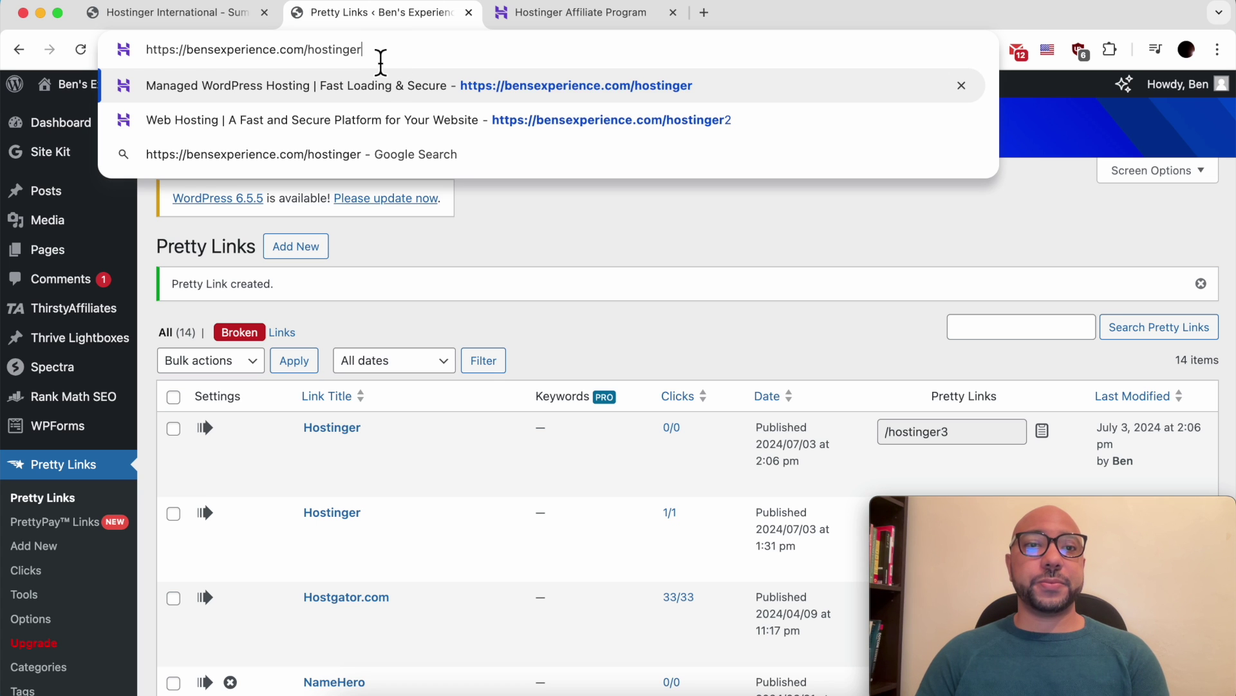
text(3)
key(Return)
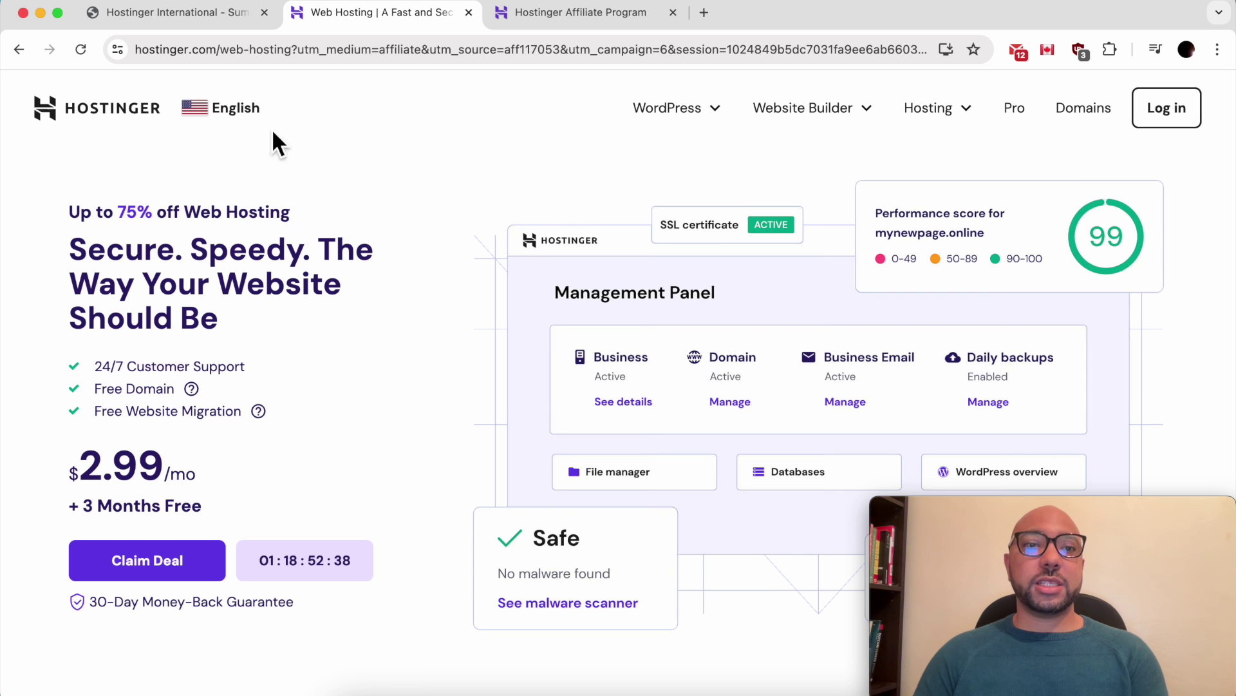
Highlight the affiliate tracking part of the Hostinger landing page's URL, from "web-hosting" to its end
drag(211, 49, 287, 75)
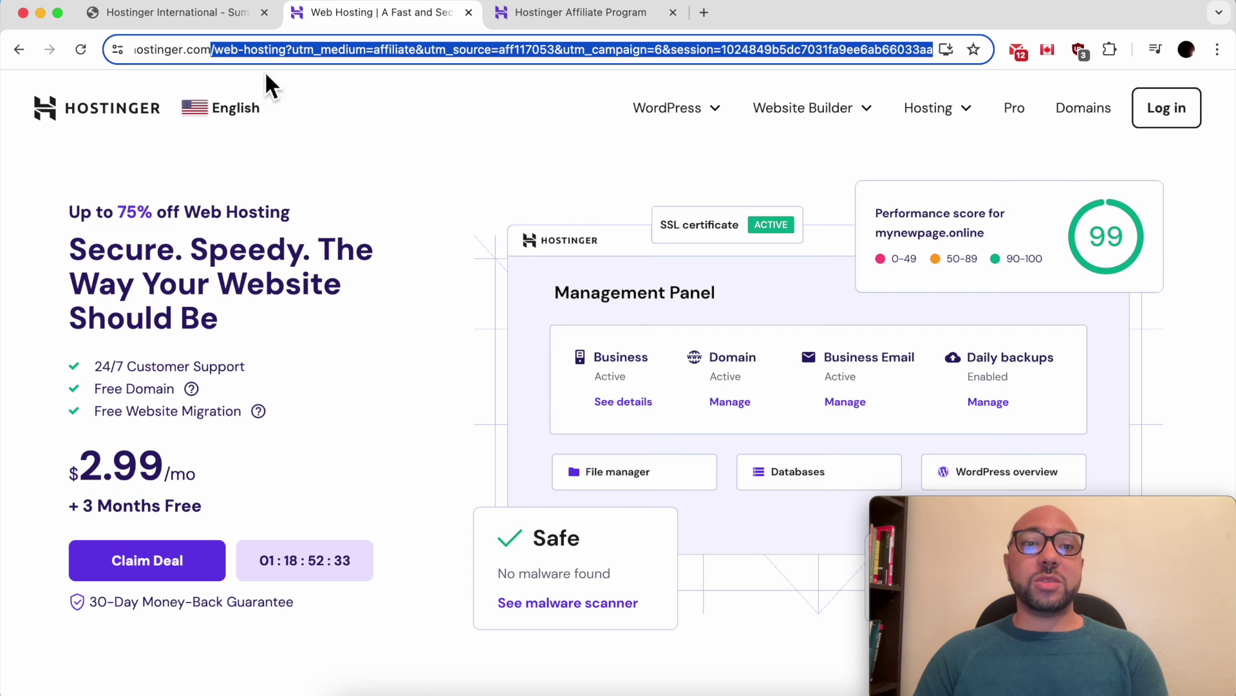
click(220, 50)
drag(215, 50, 953, 54)
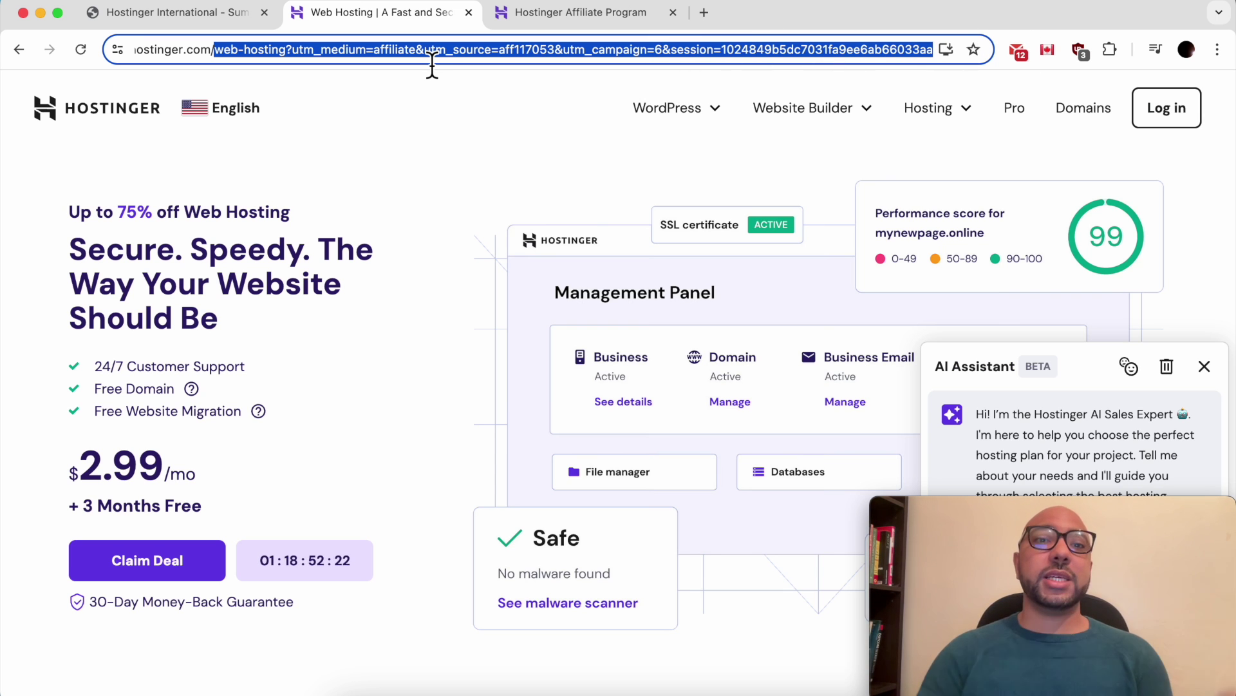
Return to the affiliate dashboard, switch to the notes document and highlight the "Provide value to get people attention" line
click(155, 12)
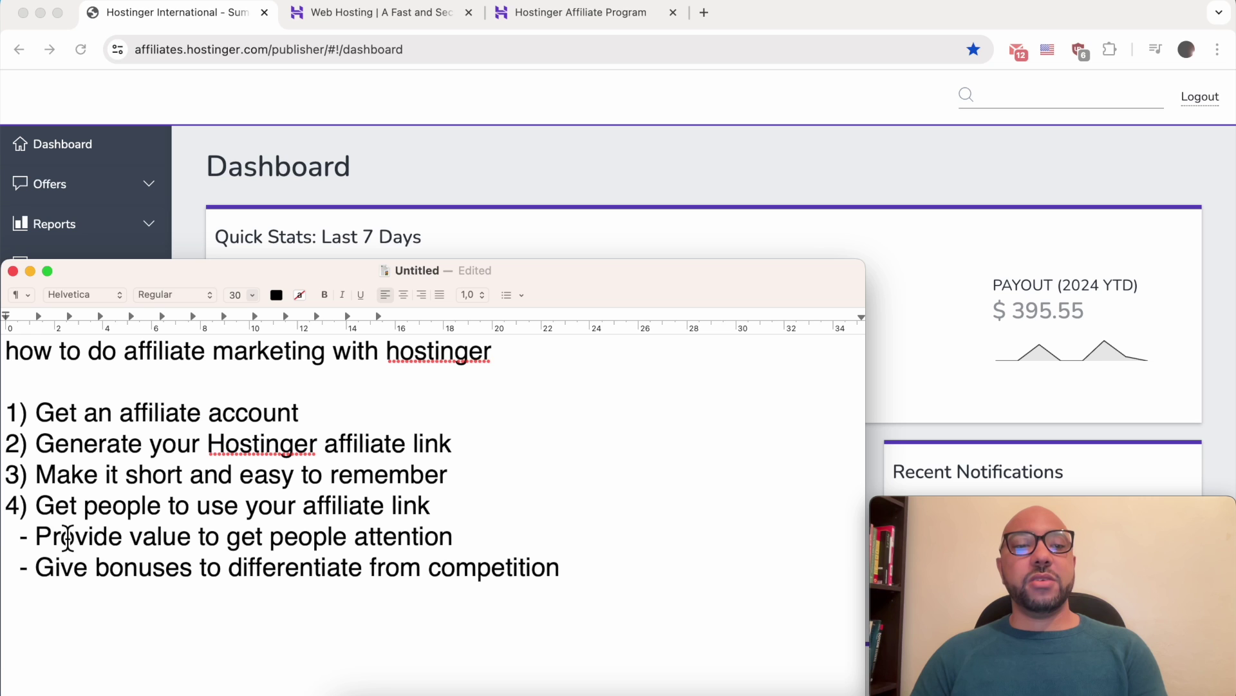
drag(36, 536, 270, 533)
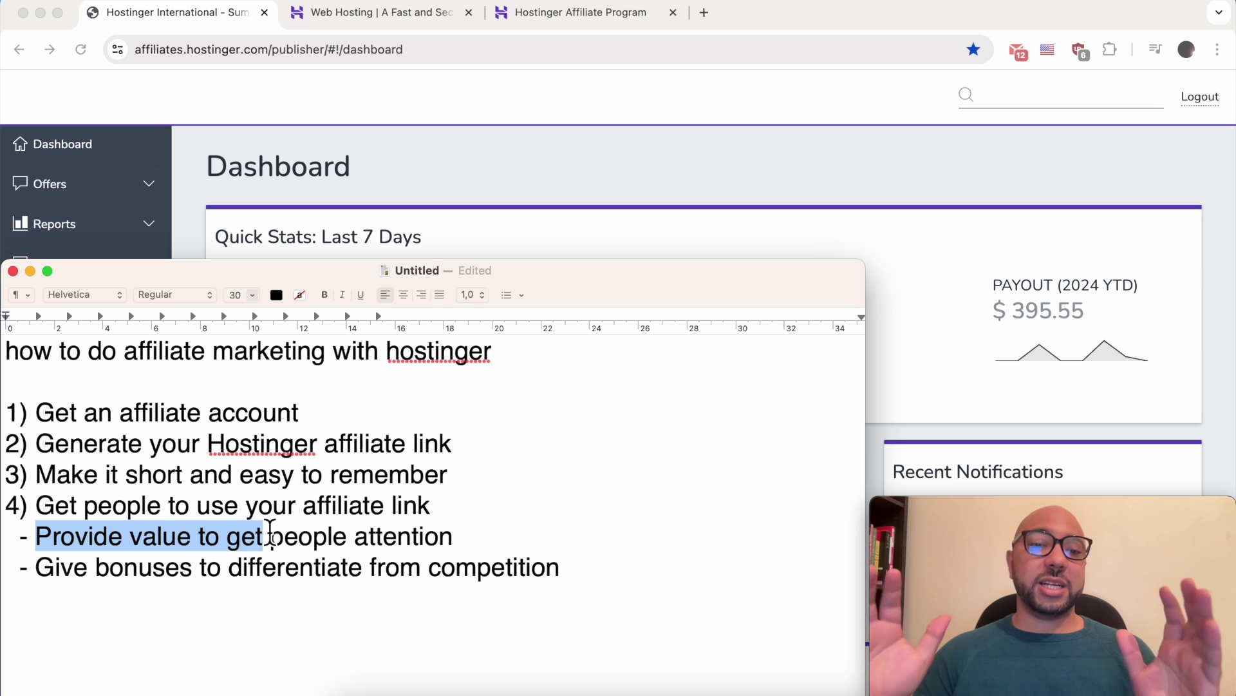
click(510, 533)
drag(511, 532, 35, 536)
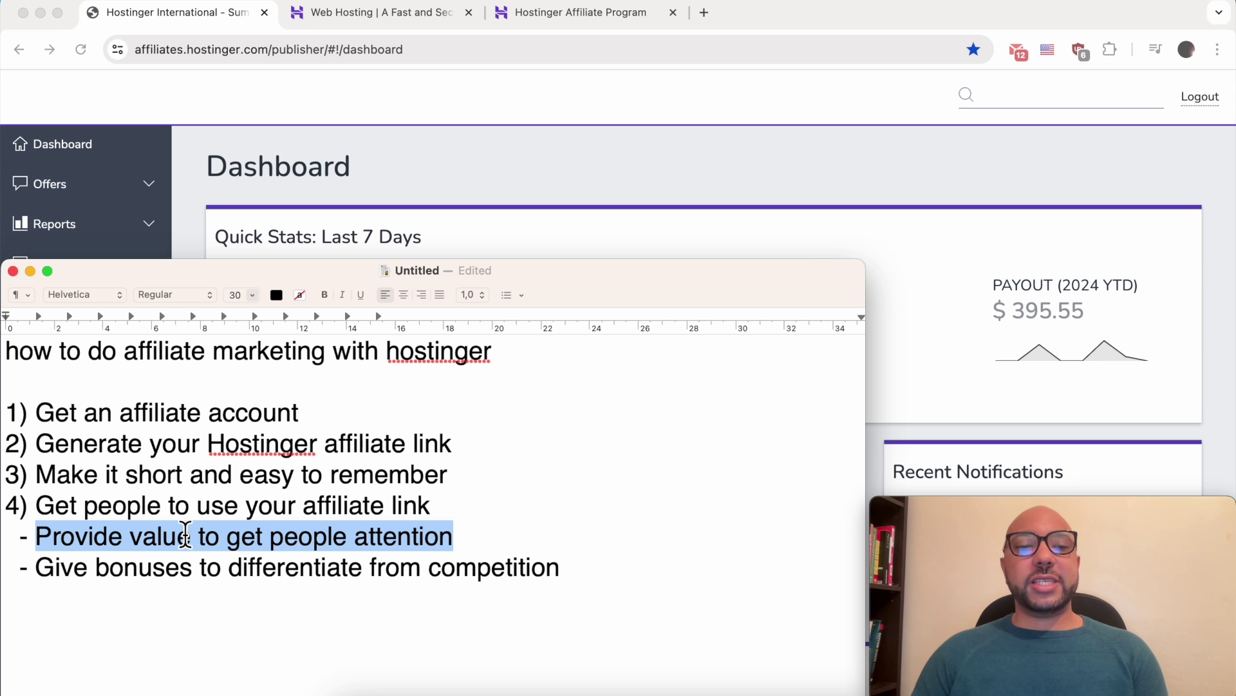
Add the video idea "Hostinger vs Bluehost" on a new line below "Provide value to get people attention"
click(486, 535)
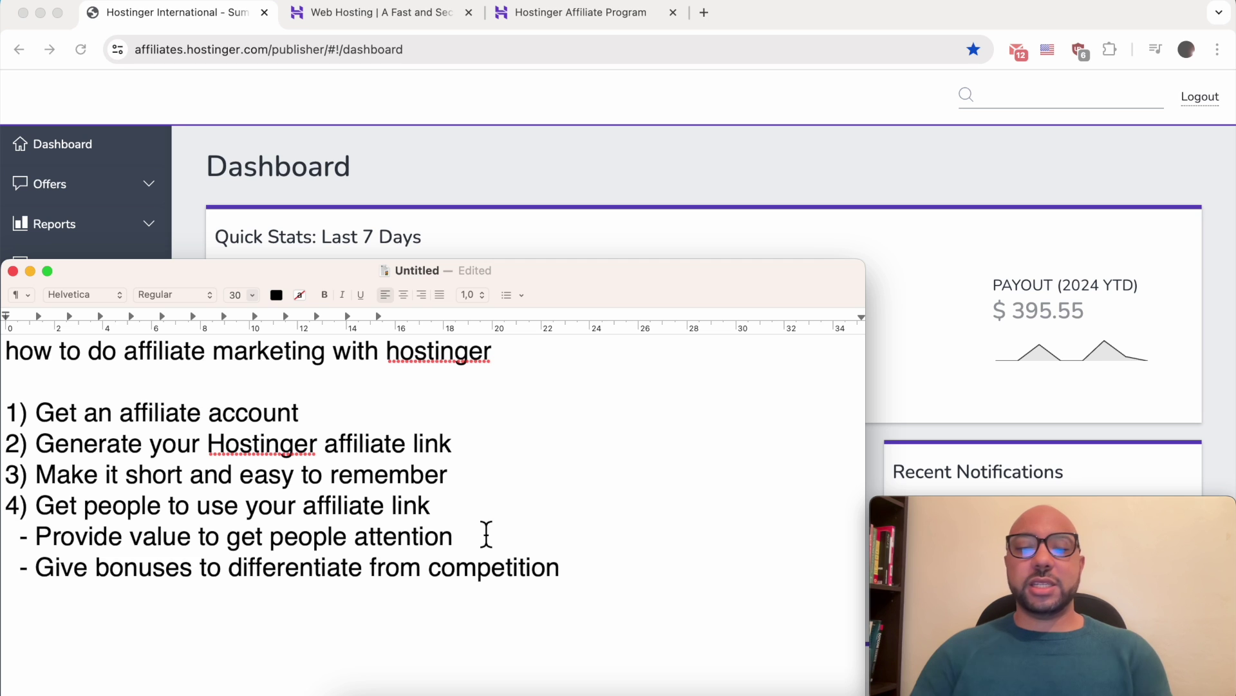
key(Return)
key(Return)
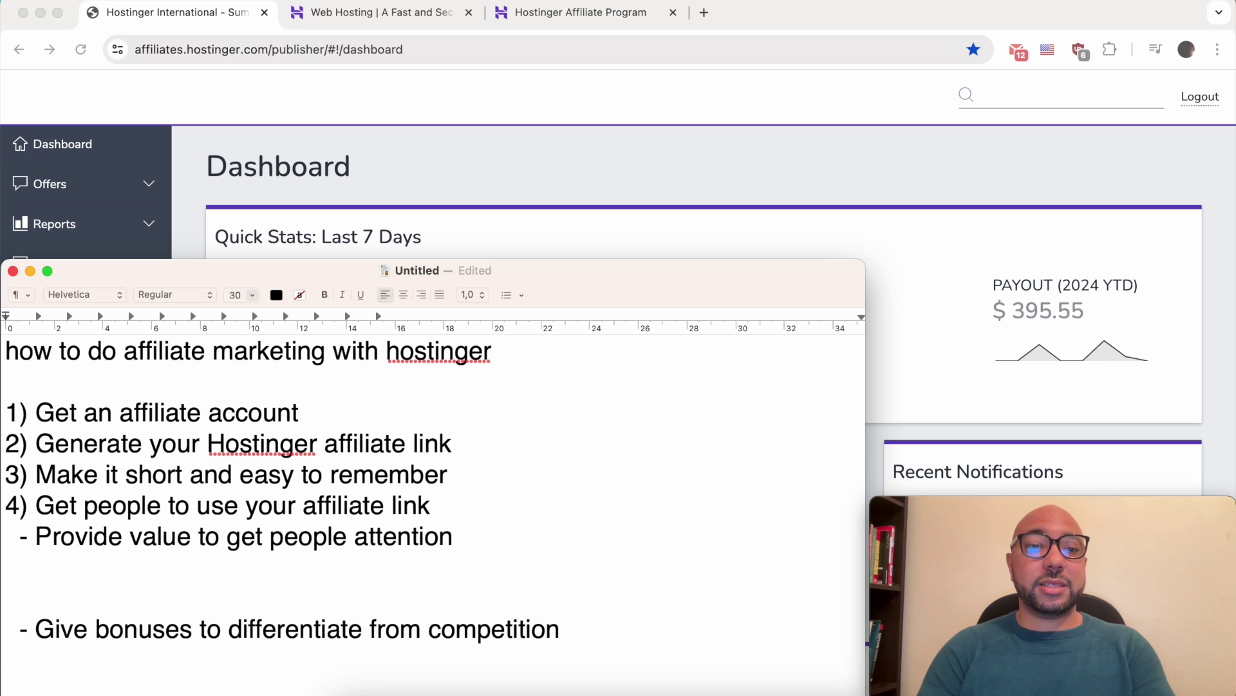
text(Hostinger vs)
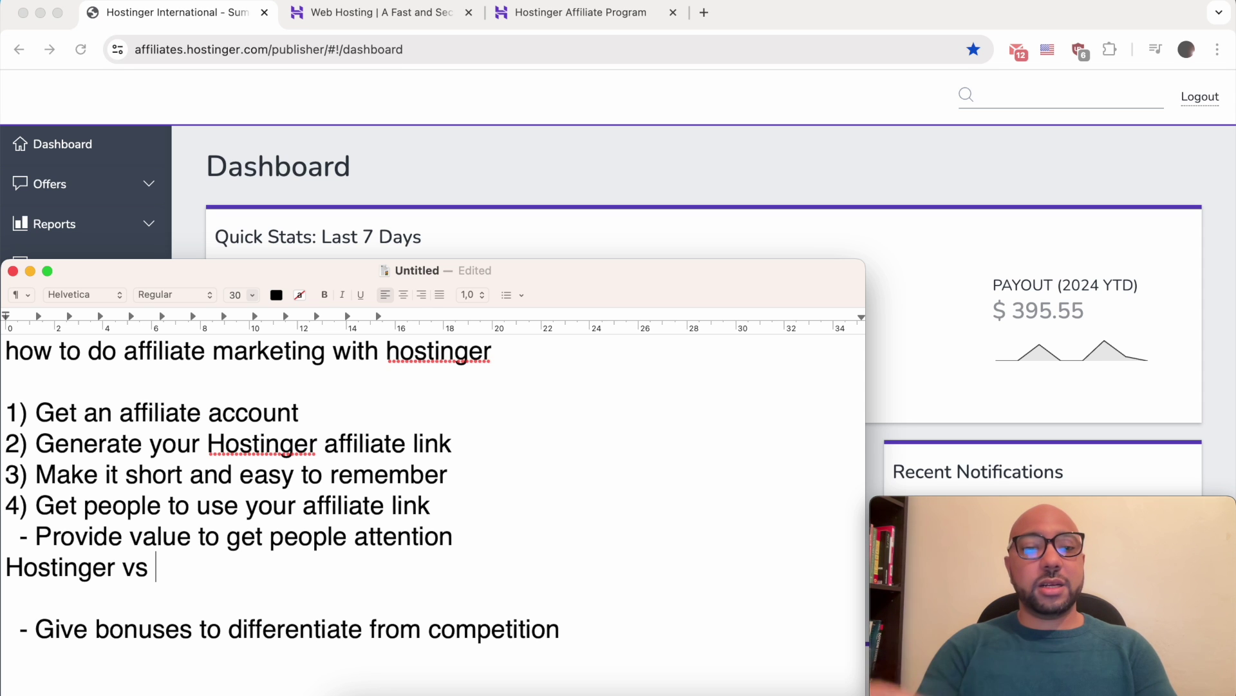
text( Bluehost)
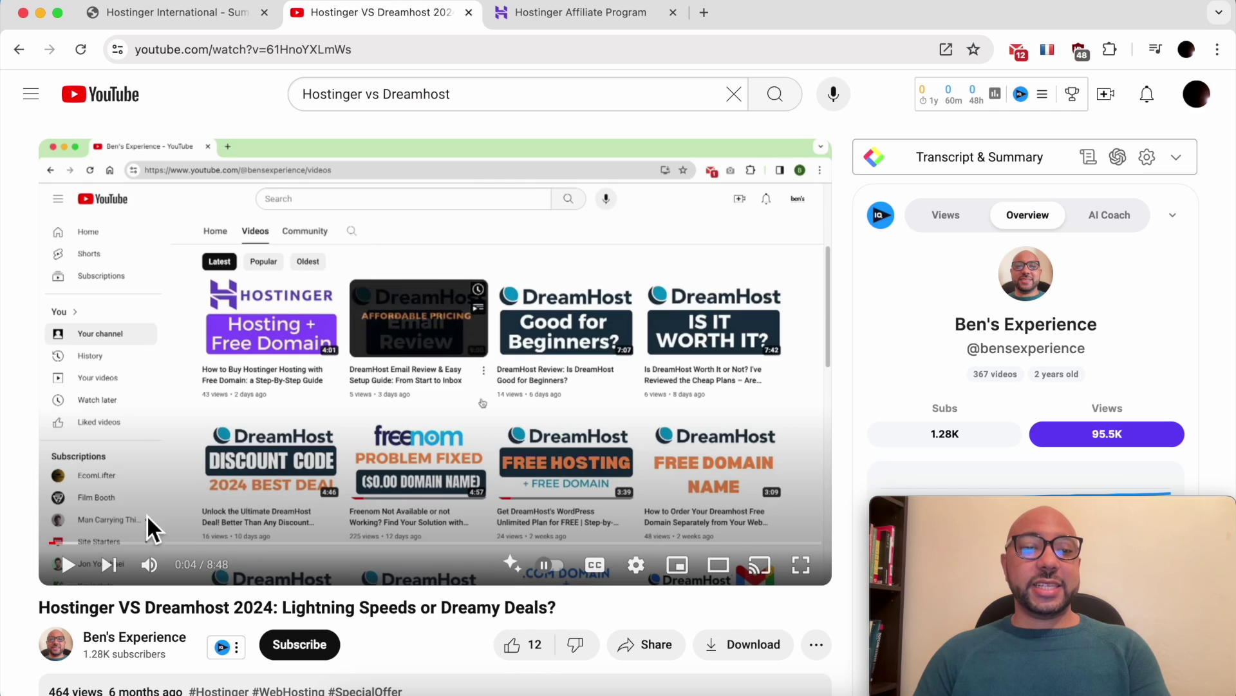
Highlight "Hostinger VS Dreamhost" in the YouTube video's title, view the affiliate links in its description and return to the notes document
drag(40, 606, 233, 615)
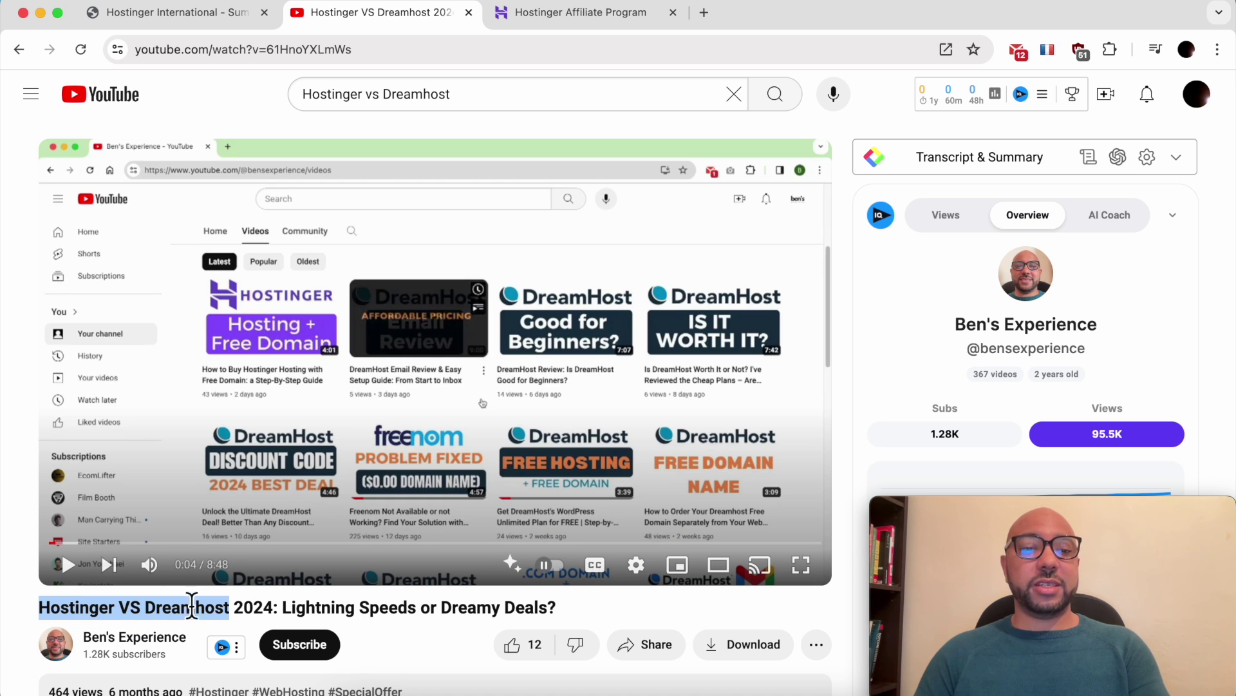
scroll(161, 635, down, 4)
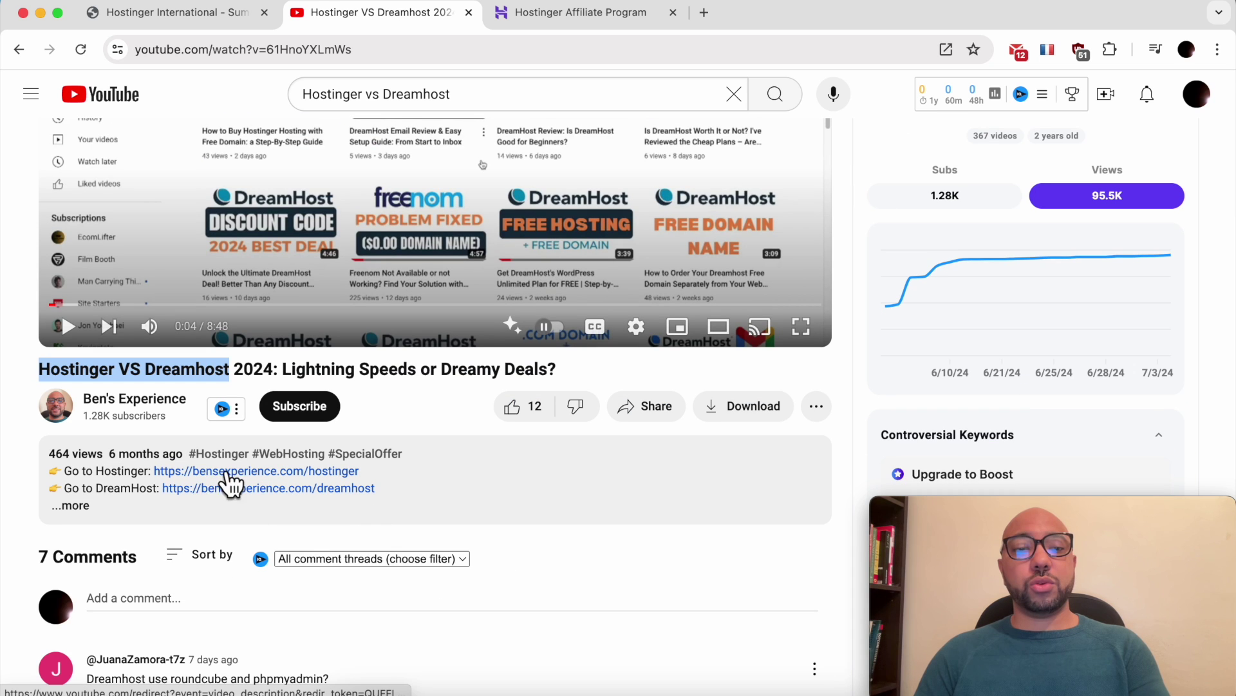
key(super+Tab)
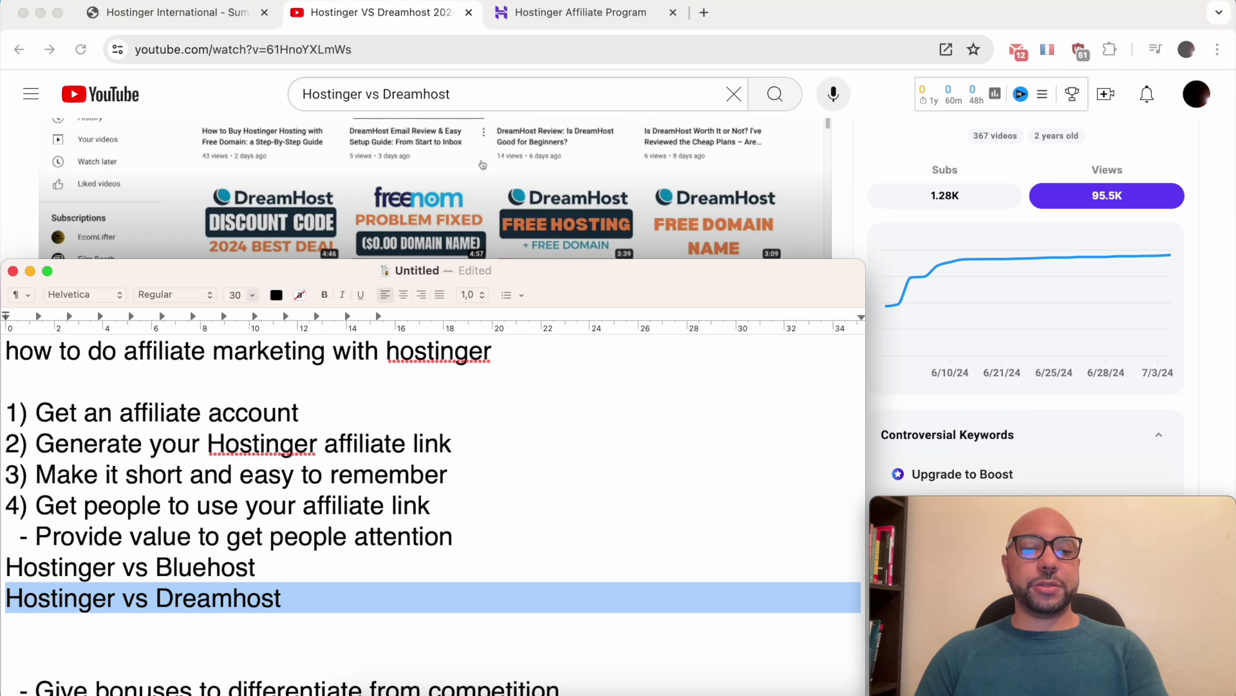
Remove the "Hostinger vs Dreamhost" line from the notes and write "Hostinger review" on its own line below "Hostinger vs Bluehost"
drag(315, 602, 6, 602)
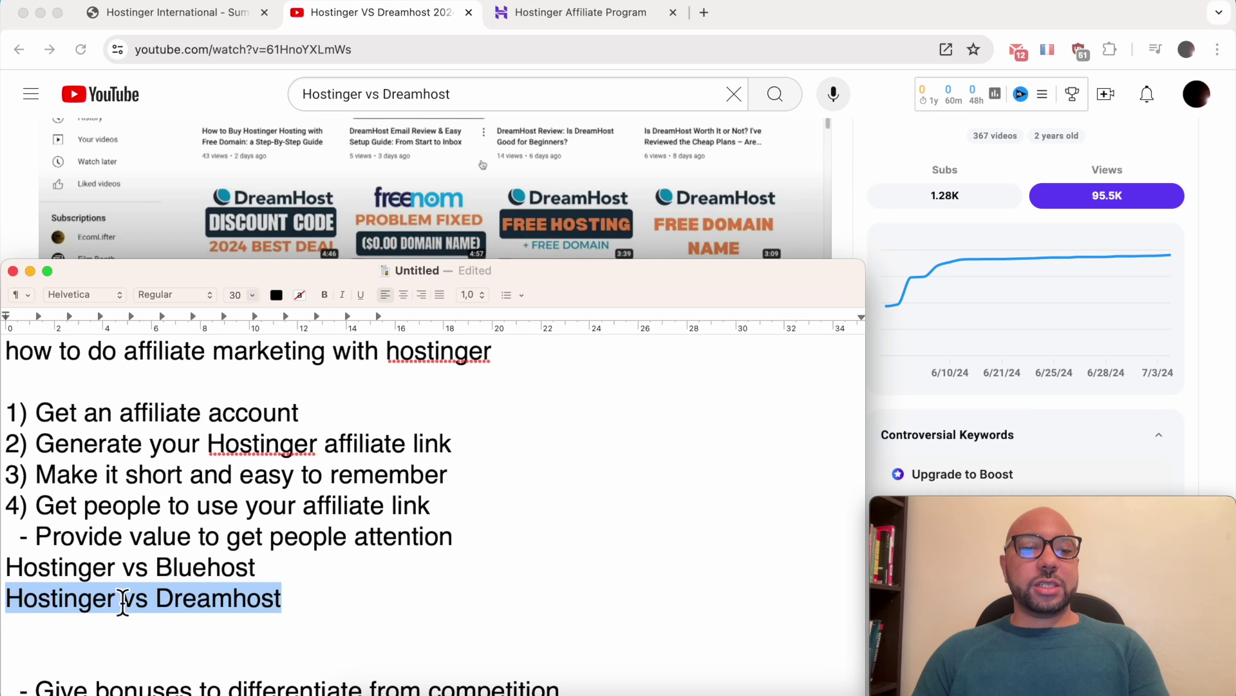
key(BackSpace)
key(Return)
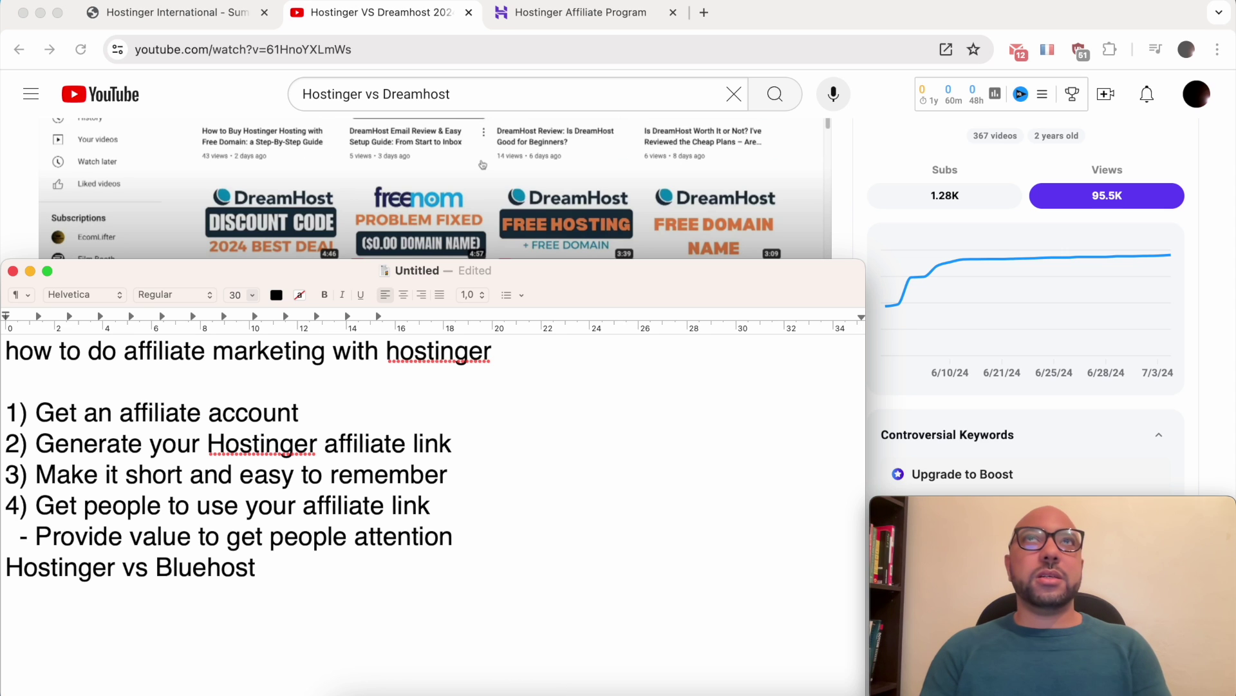
text(H)
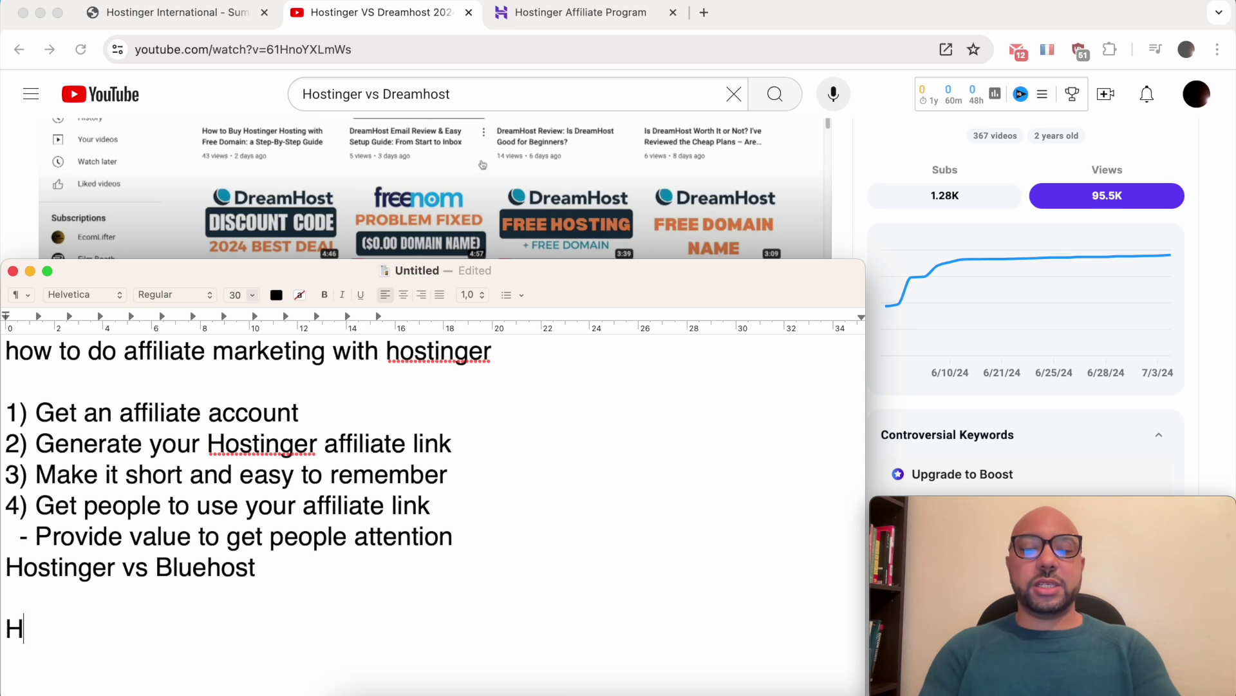
text(ostinger review)
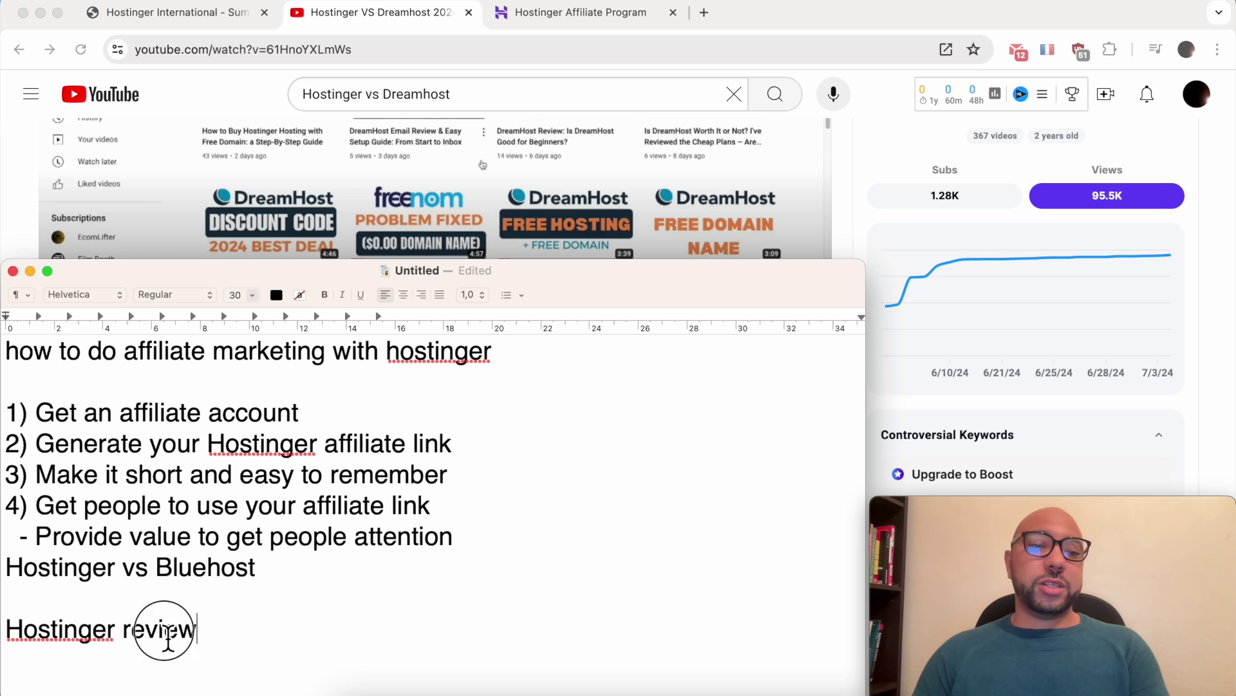
Highlight the "Hostinger review" and "Hostinger vs Bluehost" lines in turn to compare the two video ideas
drag(197, 630, 6, 630)
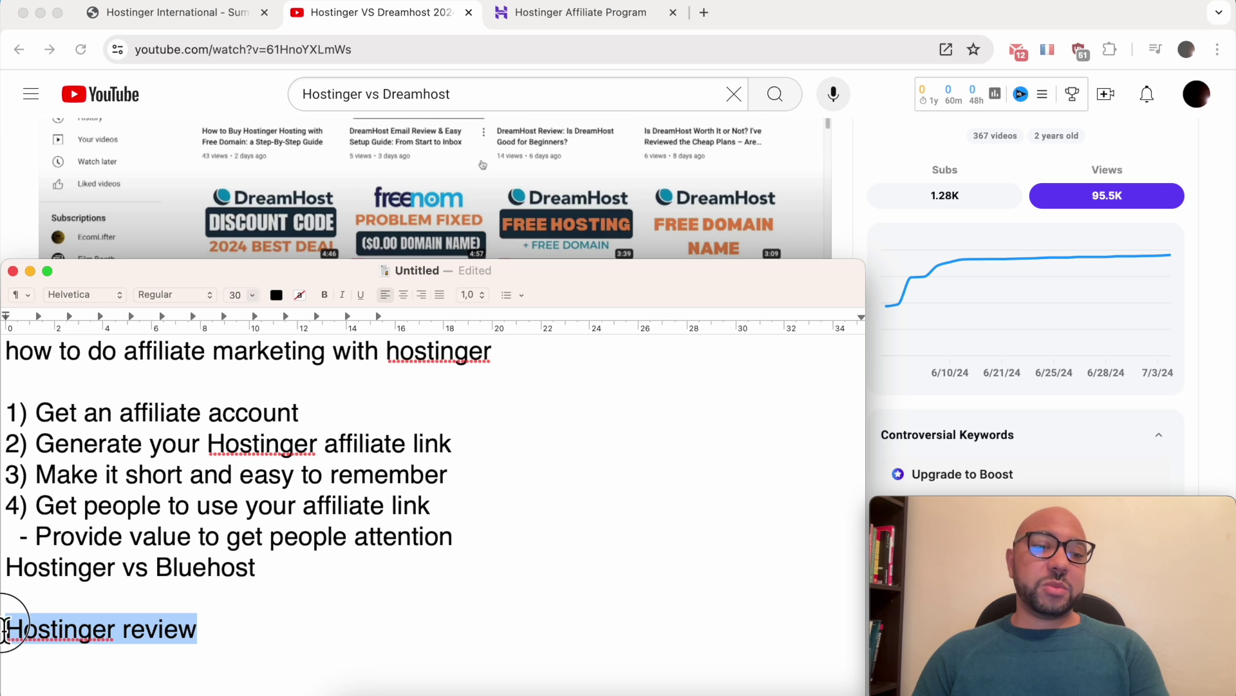
click(132, 628)
triple_click(140, 570)
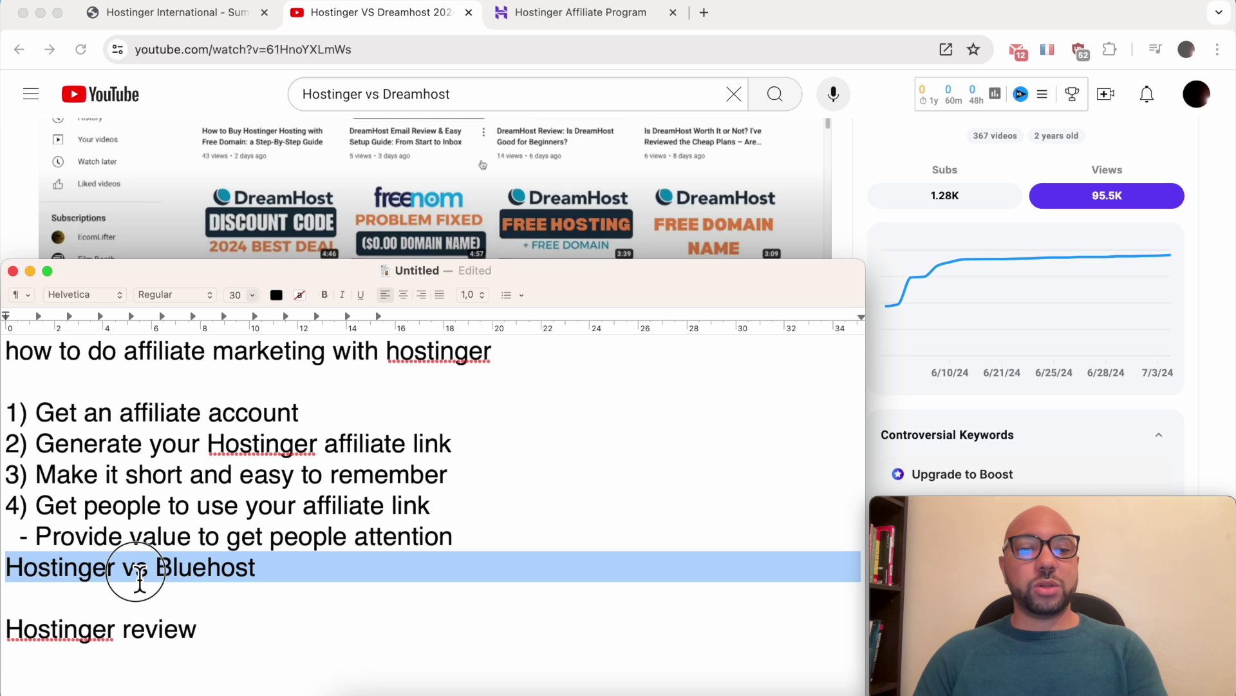
click(134, 630)
triple_click(135, 629)
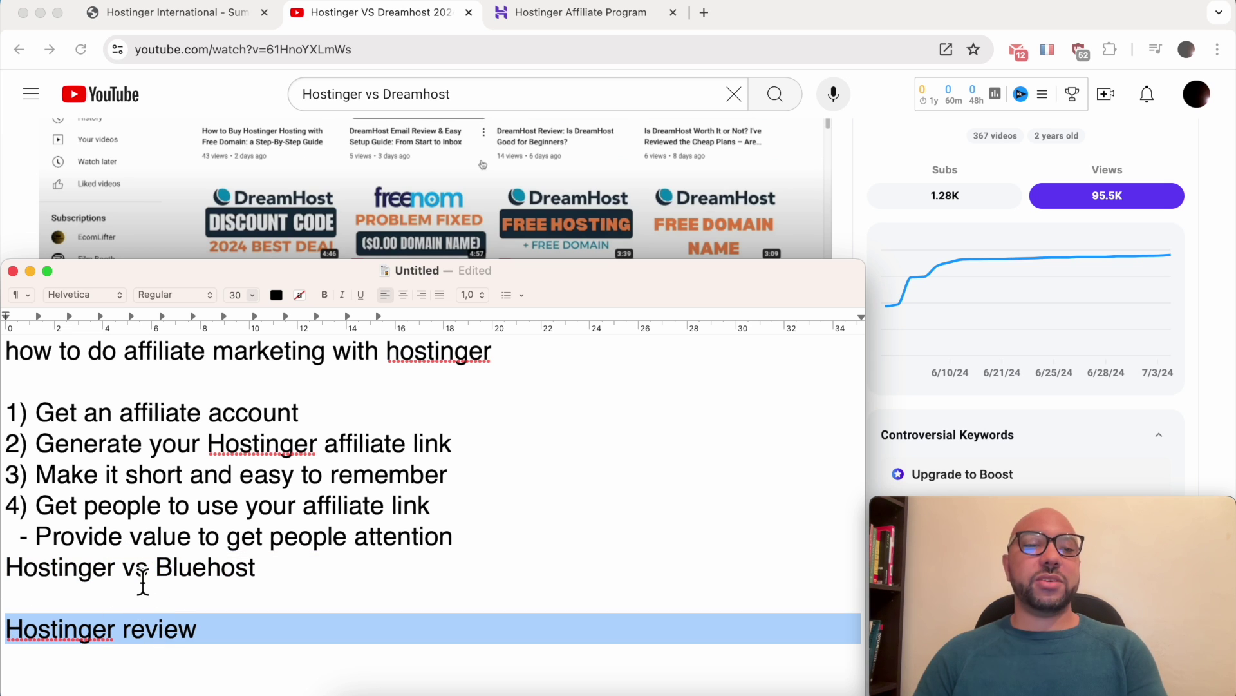
click(78, 578)
triple_click(77, 578)
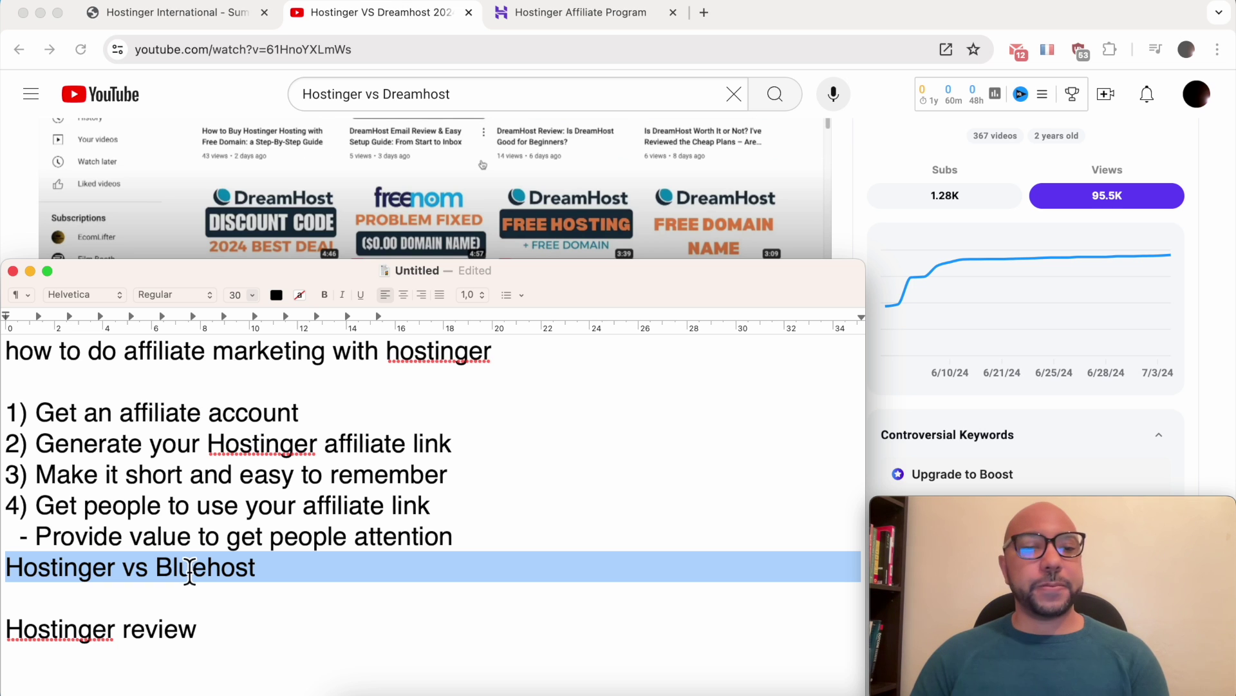
double_click(166, 637)
drag(248, 631, 19, 630)
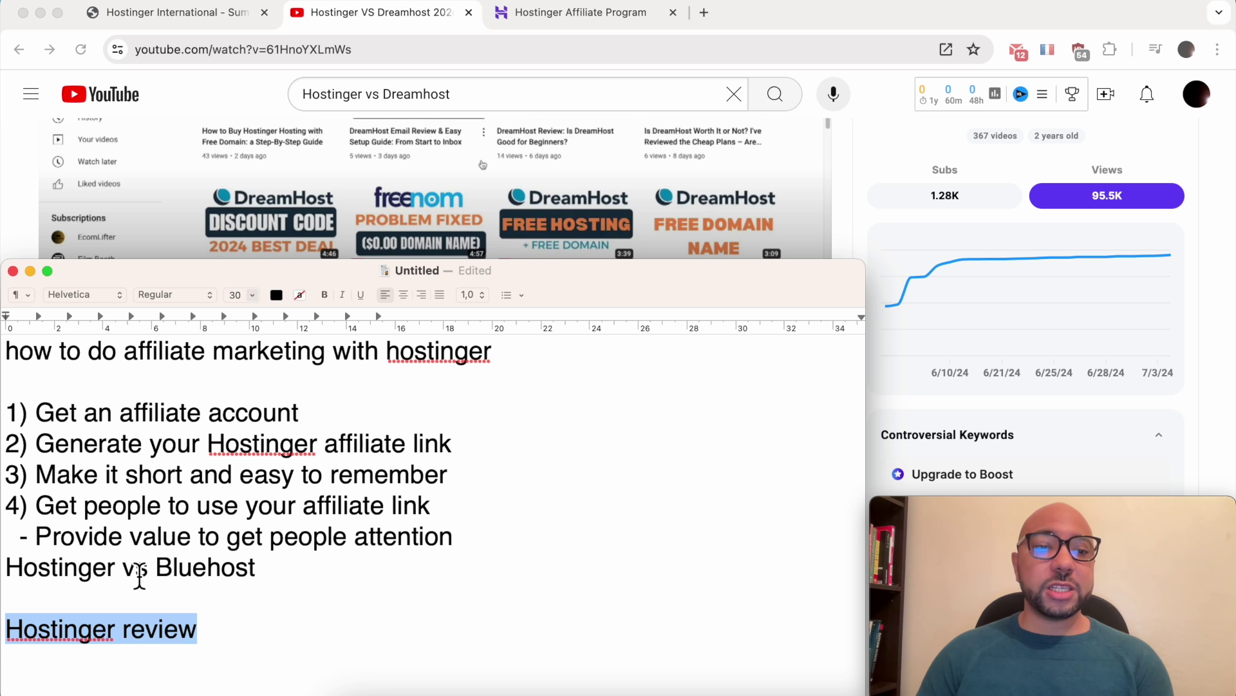
Highlight the "Hostinger vs Bluehost" and "Hostinger review" lines in turn and remove the blank line between them
click(268, 569)
drag(268, 569, 6, 567)
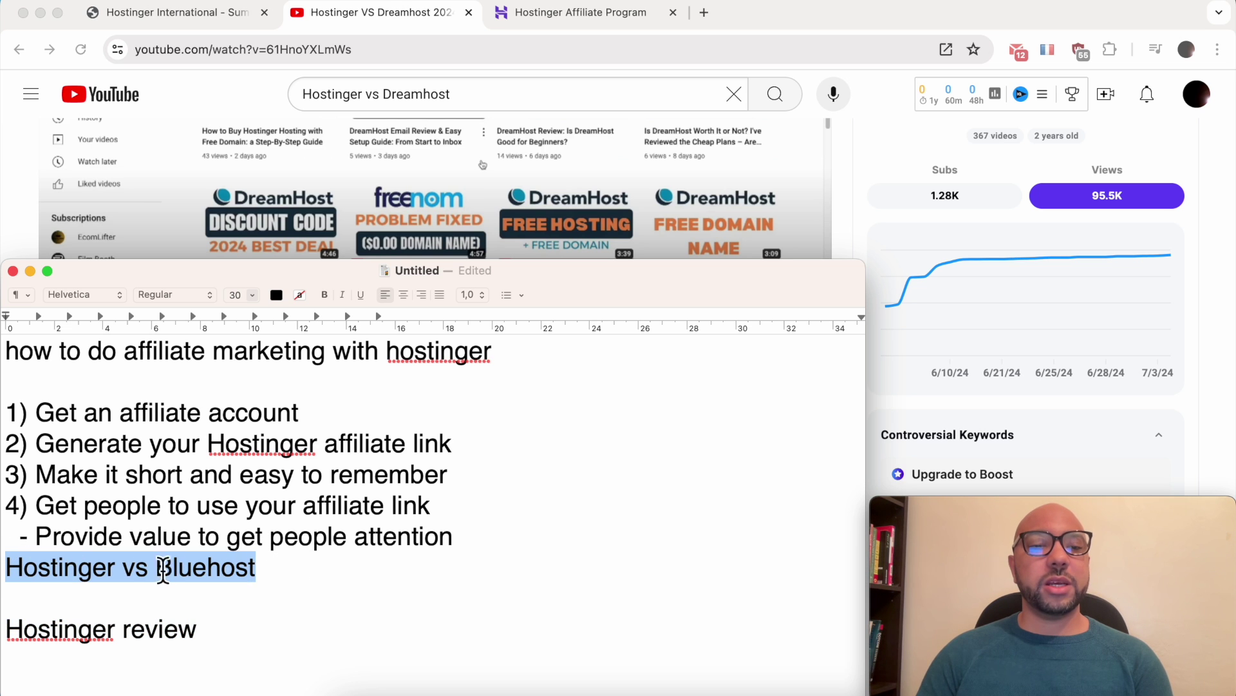
click(170, 600)
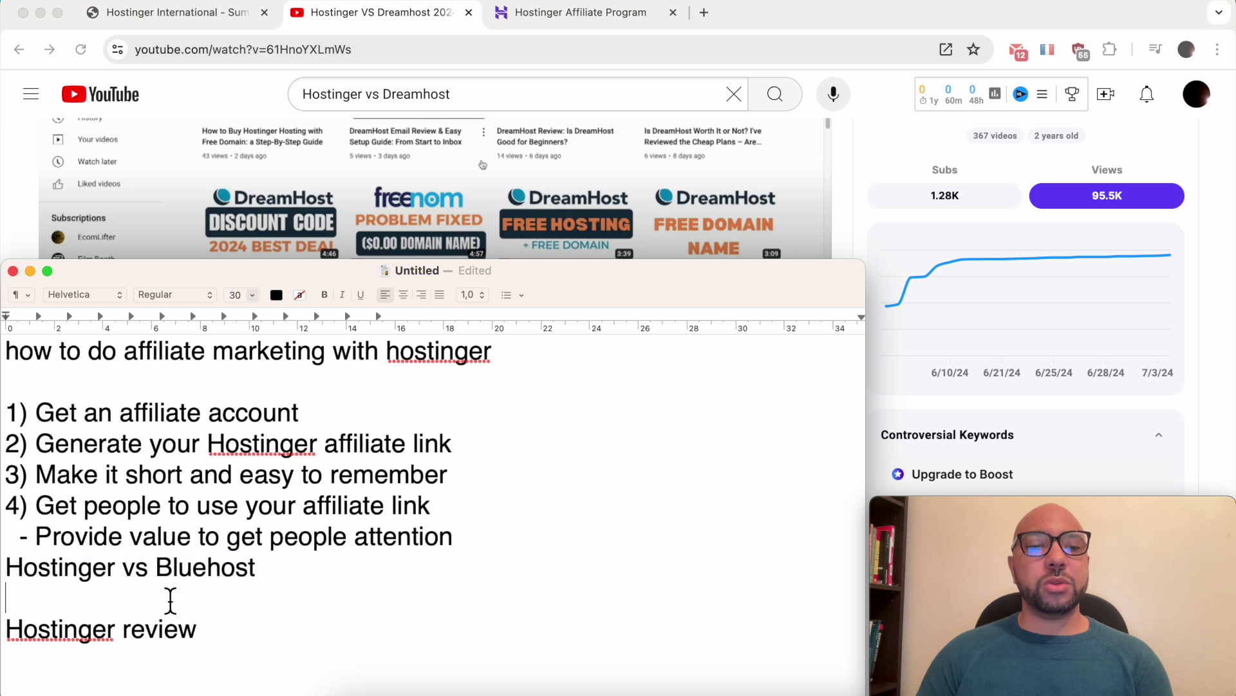
triple_click(134, 636)
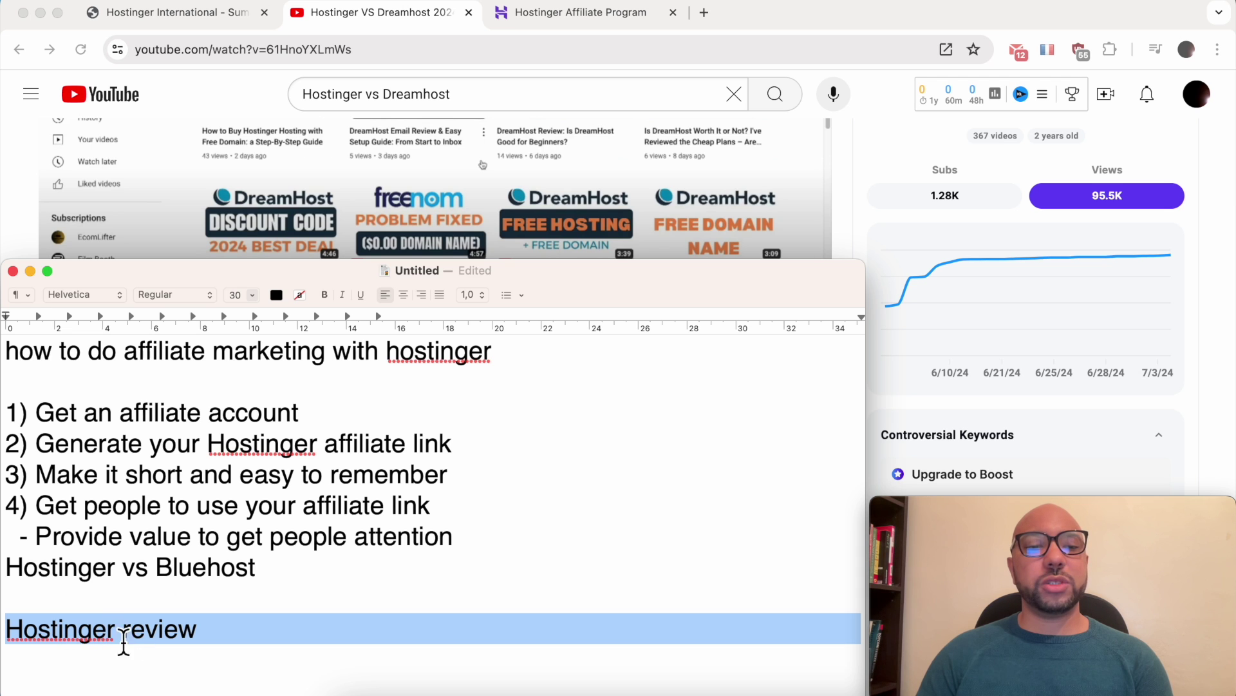
click(103, 609)
key(BackSpace)
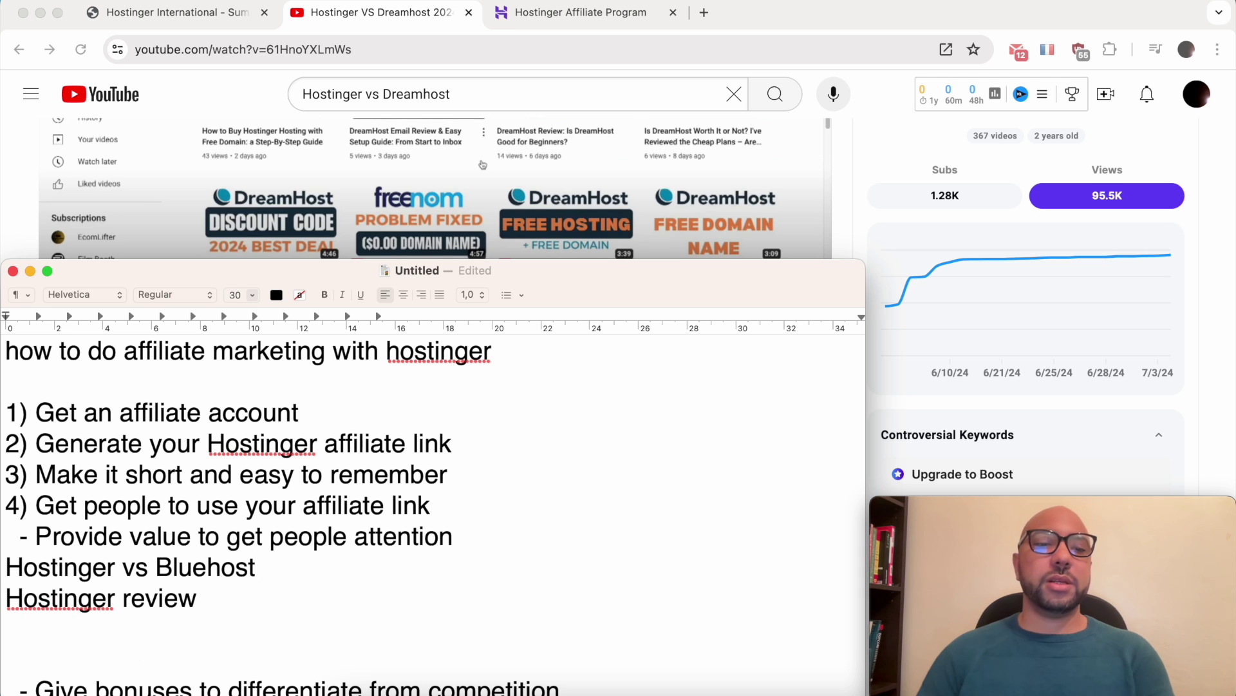
Add the video idea "Hostinger Premium vs Business" on a new line between "Hostinger vs Bluehost" and "Hostinger review"
key(Return)
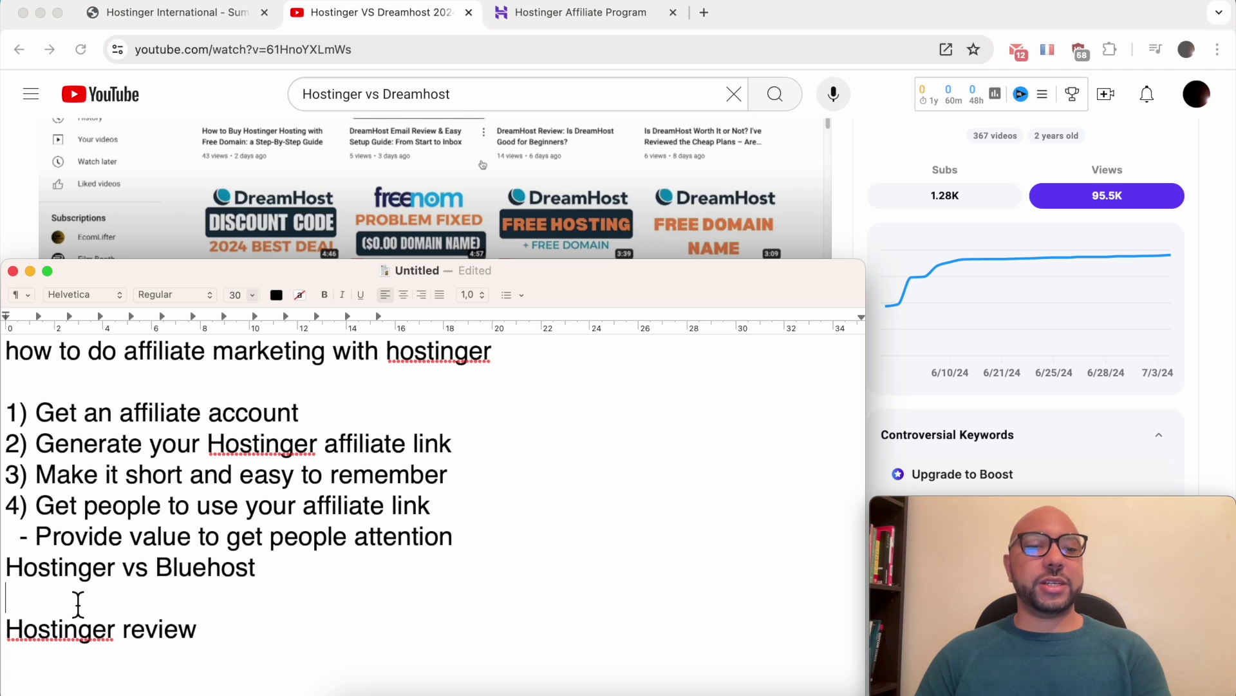
text(Hostinger)
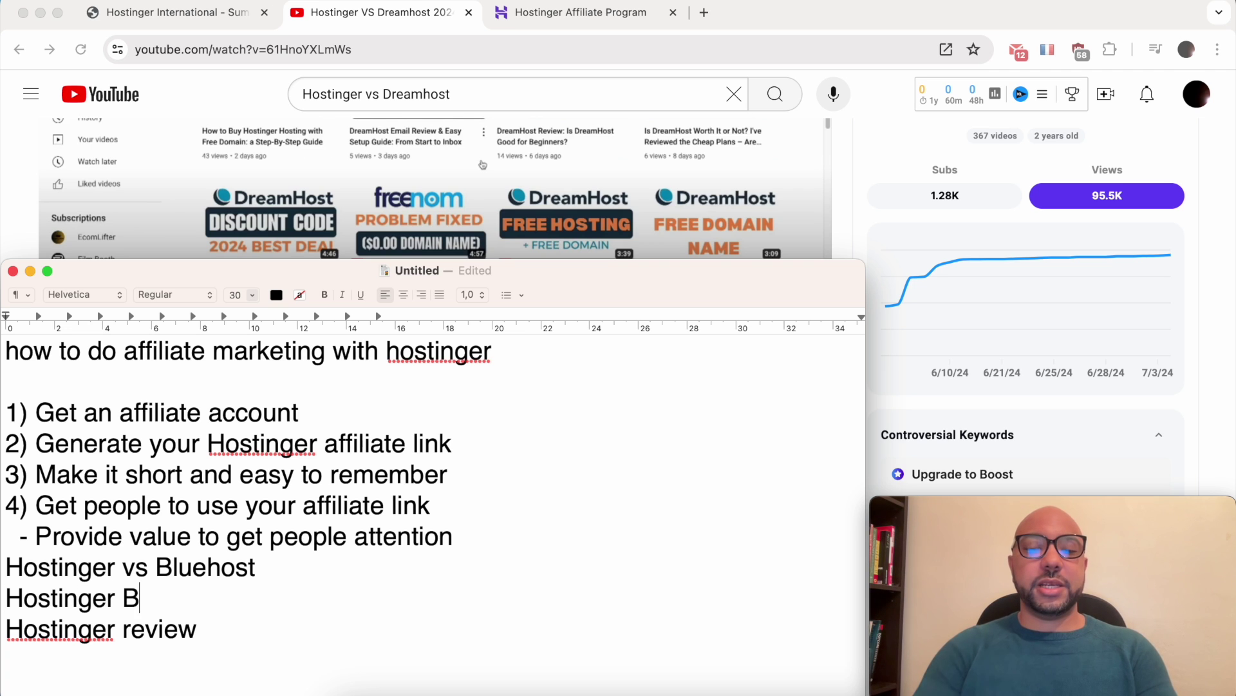
text( vs Blu)
key(BackSpace)
key(BackSpace)
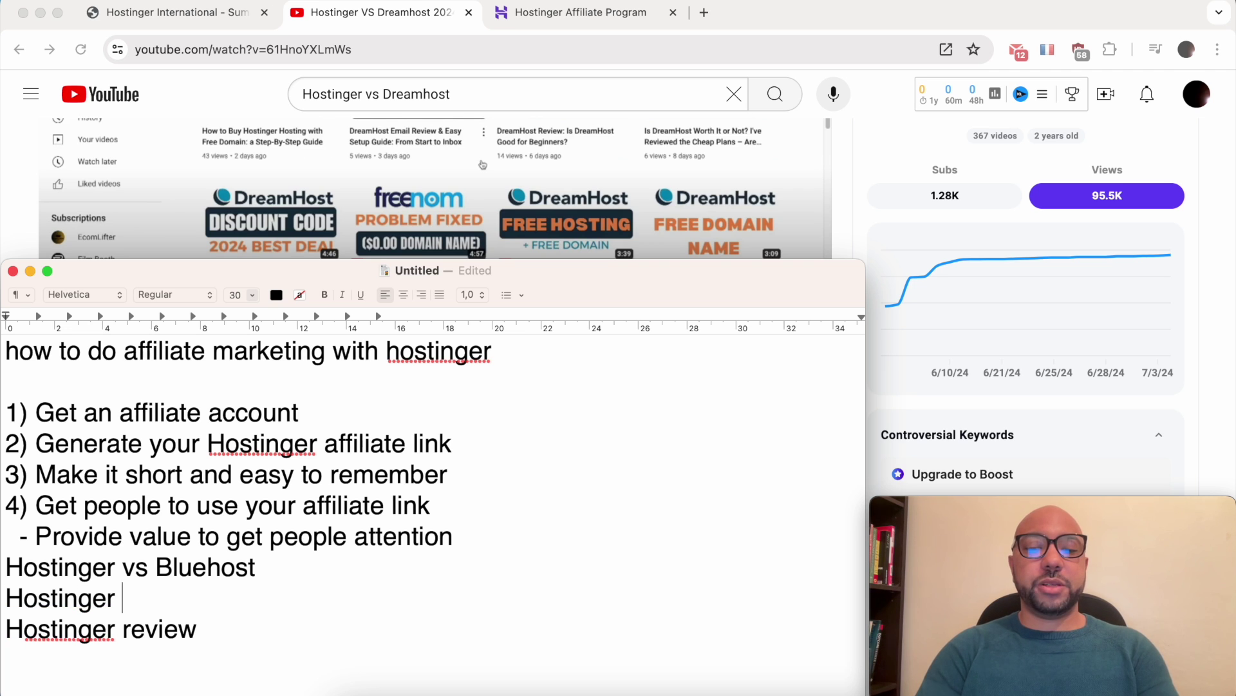
key(BackSpace)
key(BackSpace)
key(BackSpace)
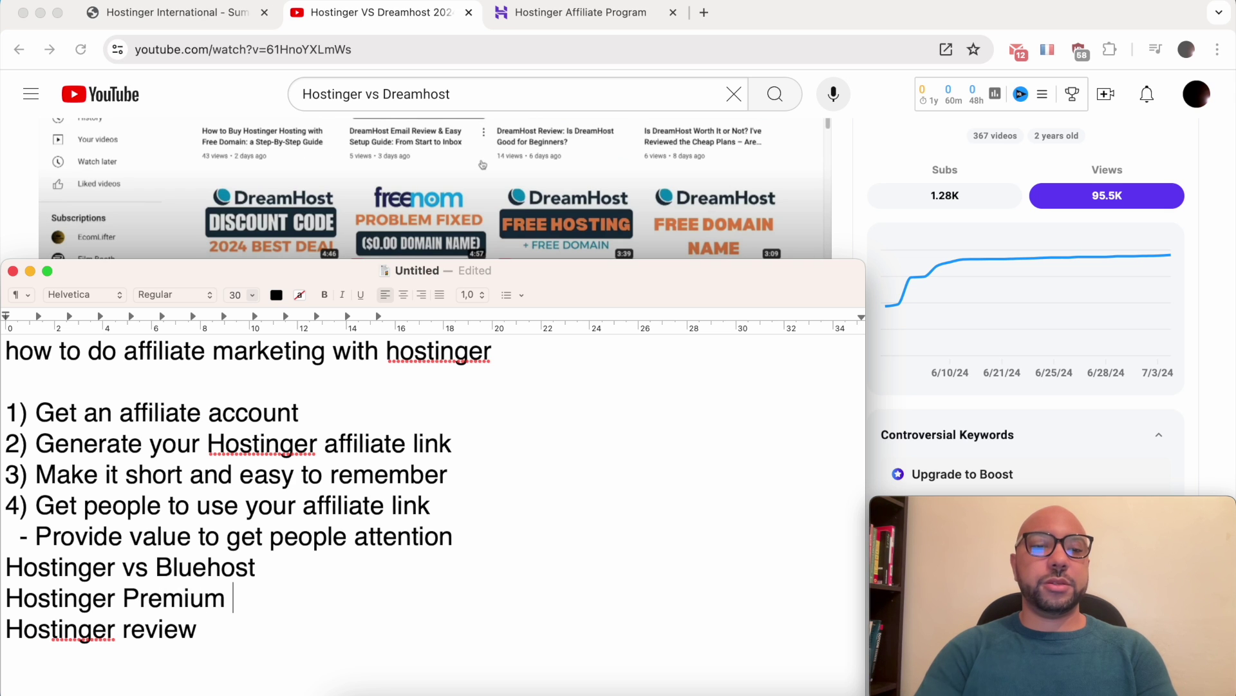
text(mium vs Busi)
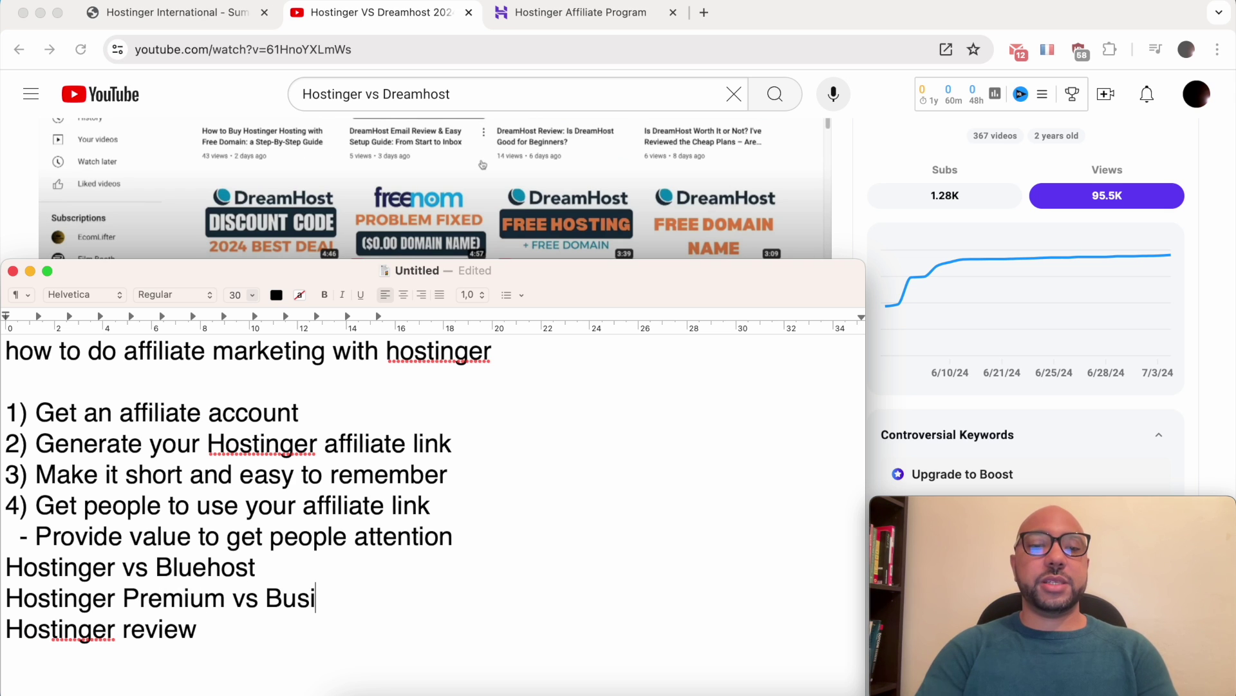
text(ness)
Add the video idea "Hostinger VPS vs Shared" on a new line below "Hostinger Premium vs Business"
key(Return)
text(Host)
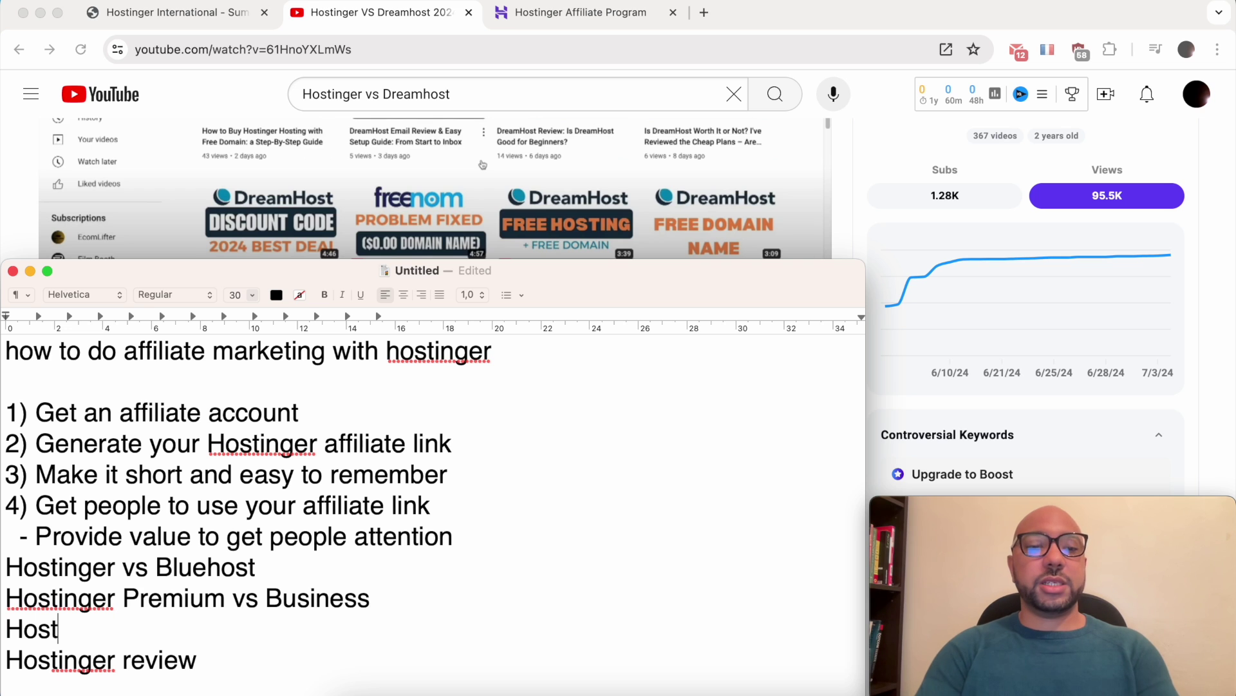
text(inger VPS)
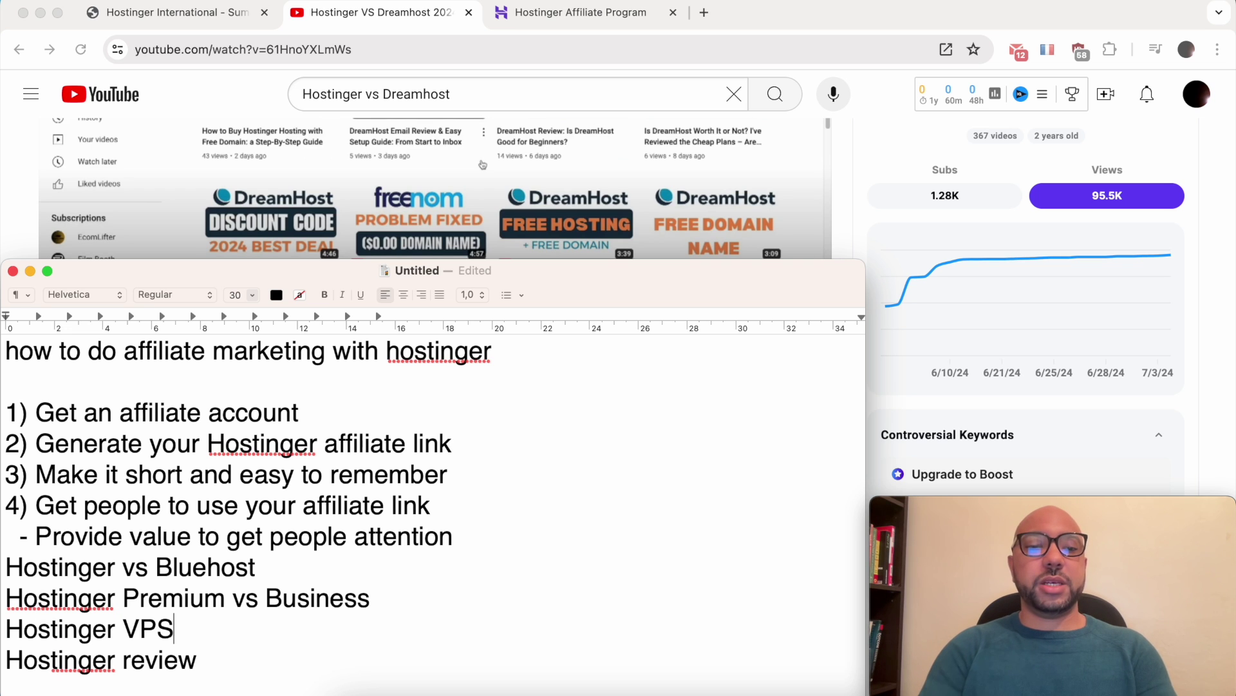
text( vs Shared)
Highlight the Premium vs Business and VPS vs Shared ideas together, and single out the words "VPS" and "Shared"
drag(327, 628, 6, 596)
scroll(228, 561, down, 1)
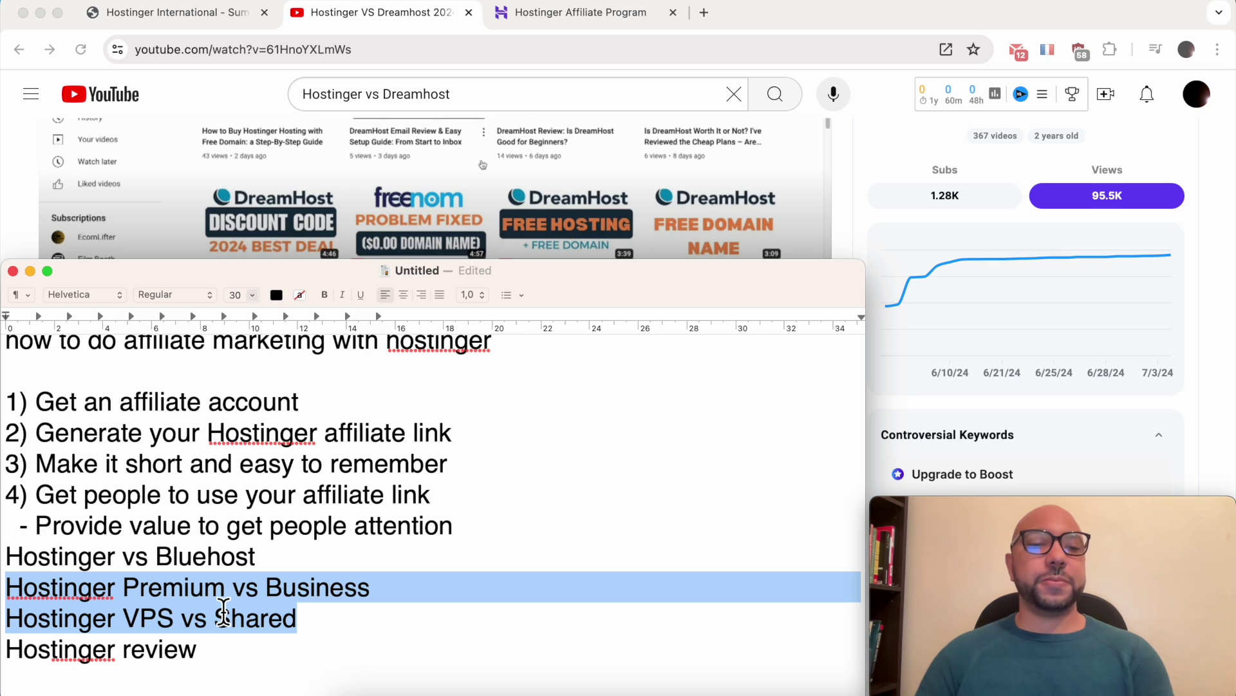
double_click(153, 619)
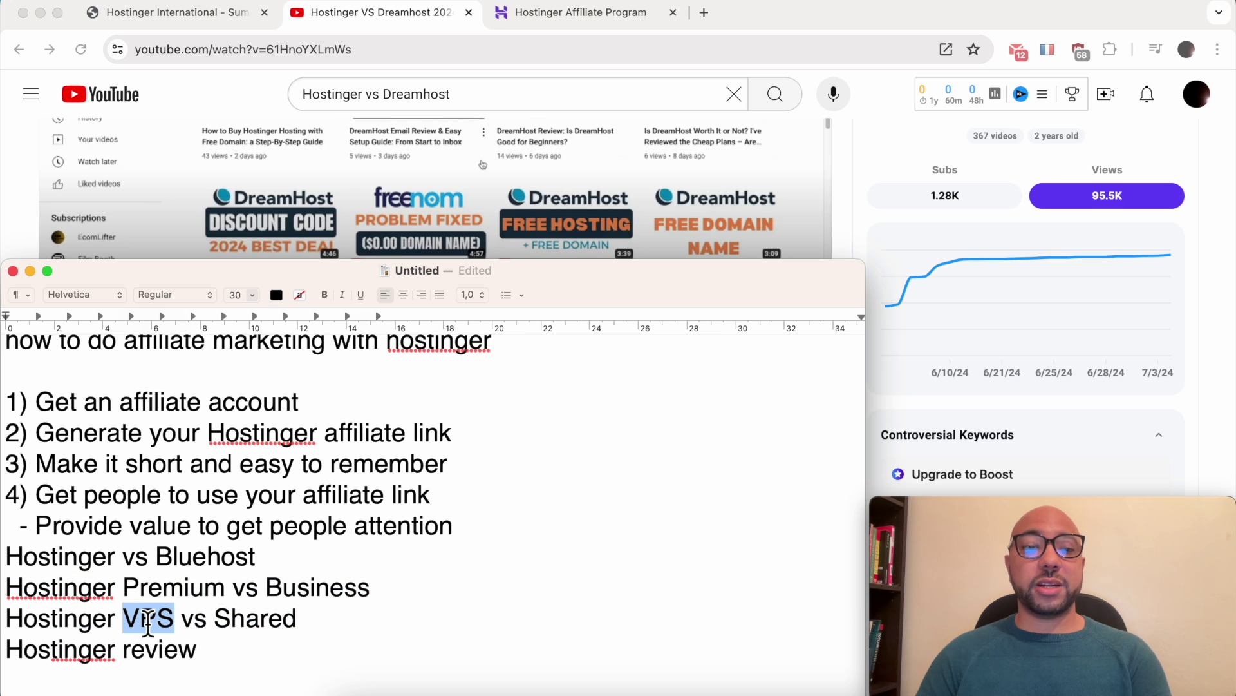
double_click(276, 620)
scroll(359, 621, down, 1)
Delete the "Hostinger Premium vs Business" and "Hostinger VPS vs Shared" lines from the notes
drag(326, 599, 3, 567)
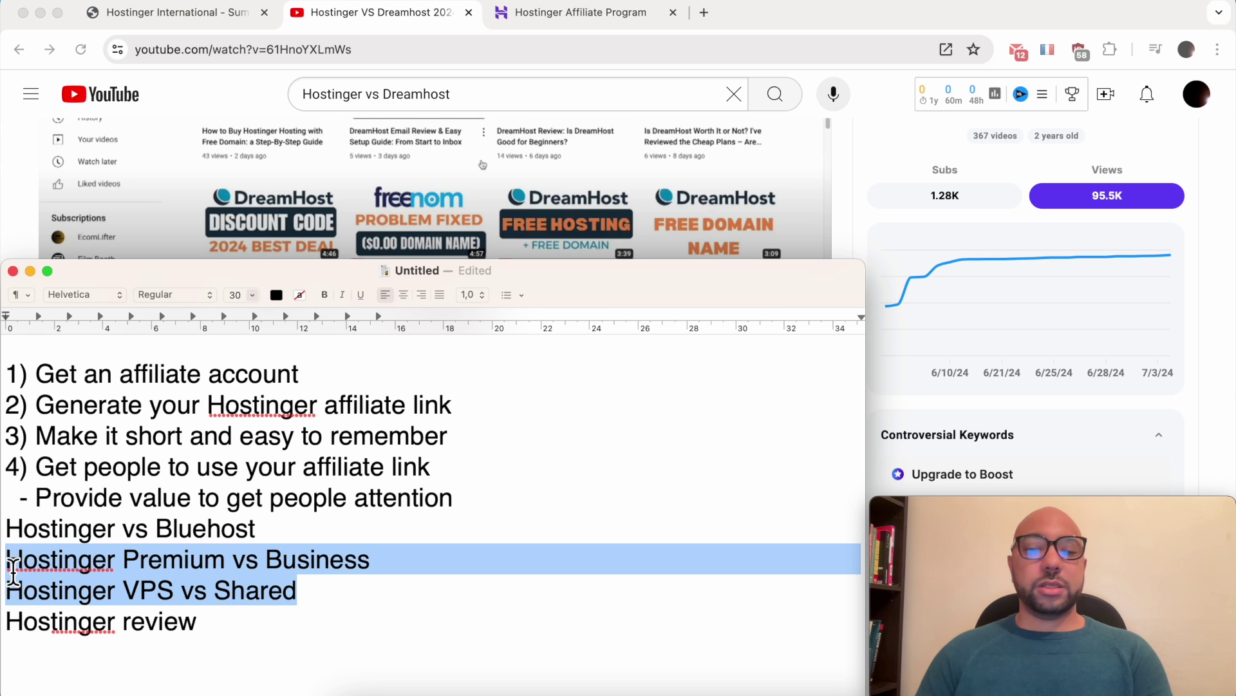
key(BackSpace)
key(BackSpace)
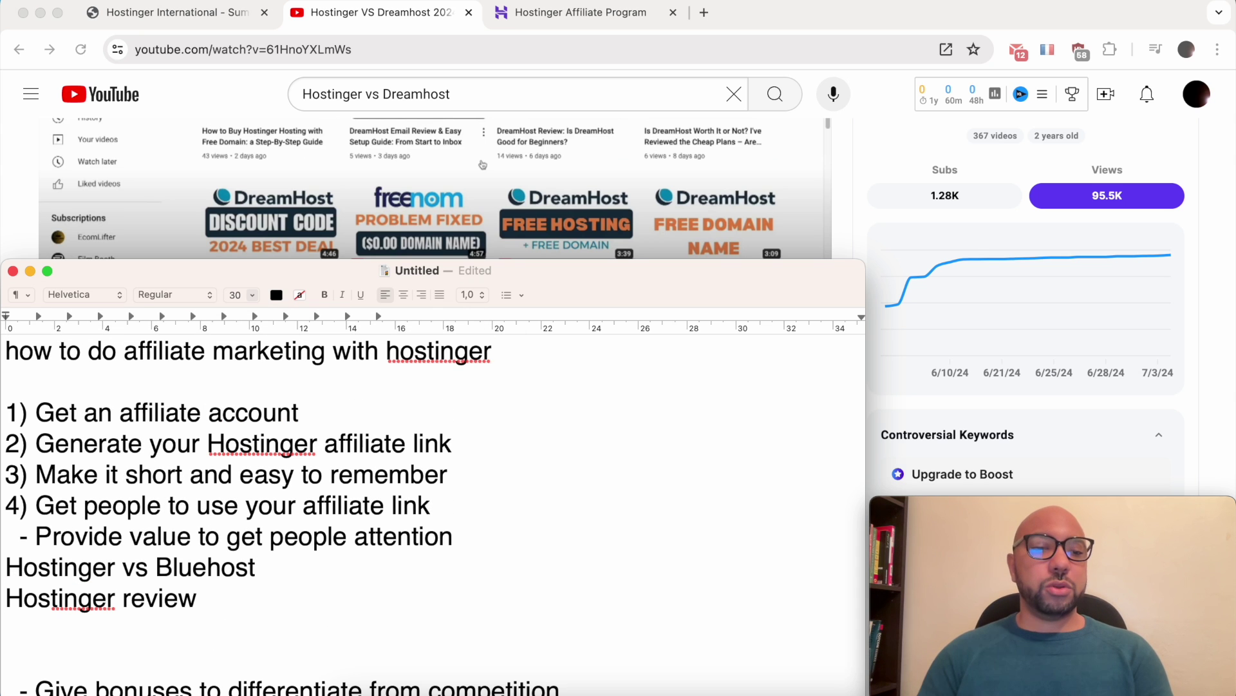
Highlight the "Hostinger vs Bluehost" line, the "Hostinger review" line and the word "review" in turn
triple_click(186, 575)
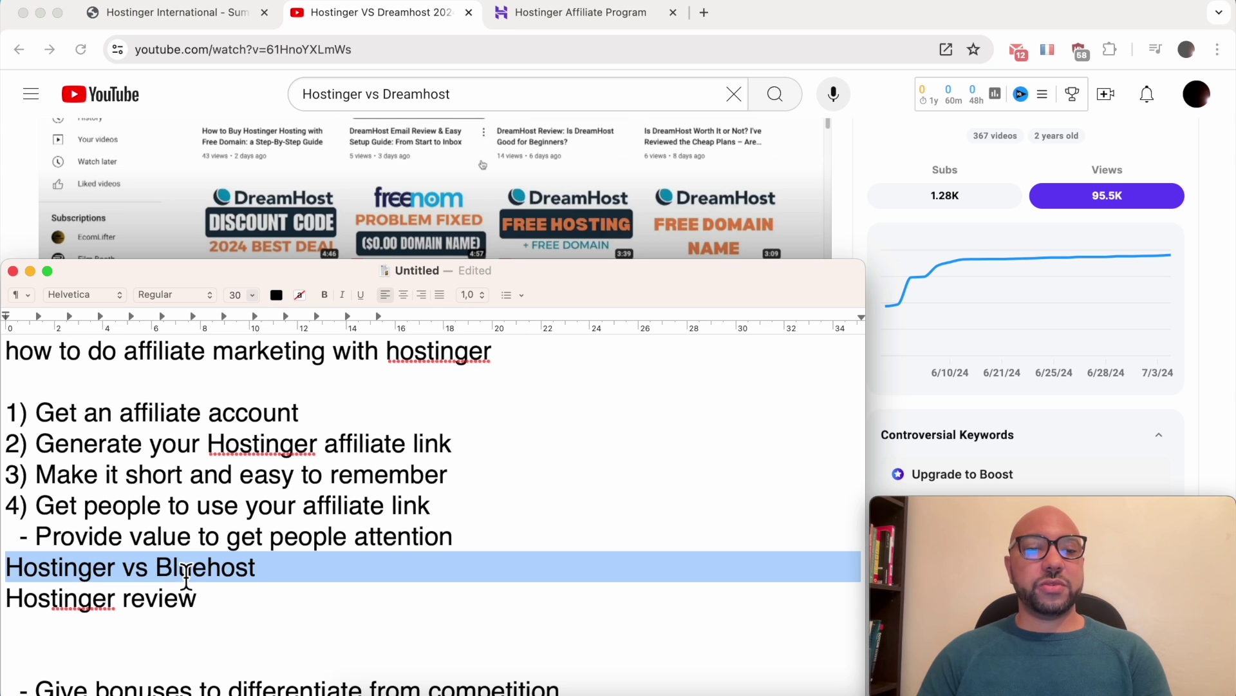
triple_click(139, 602)
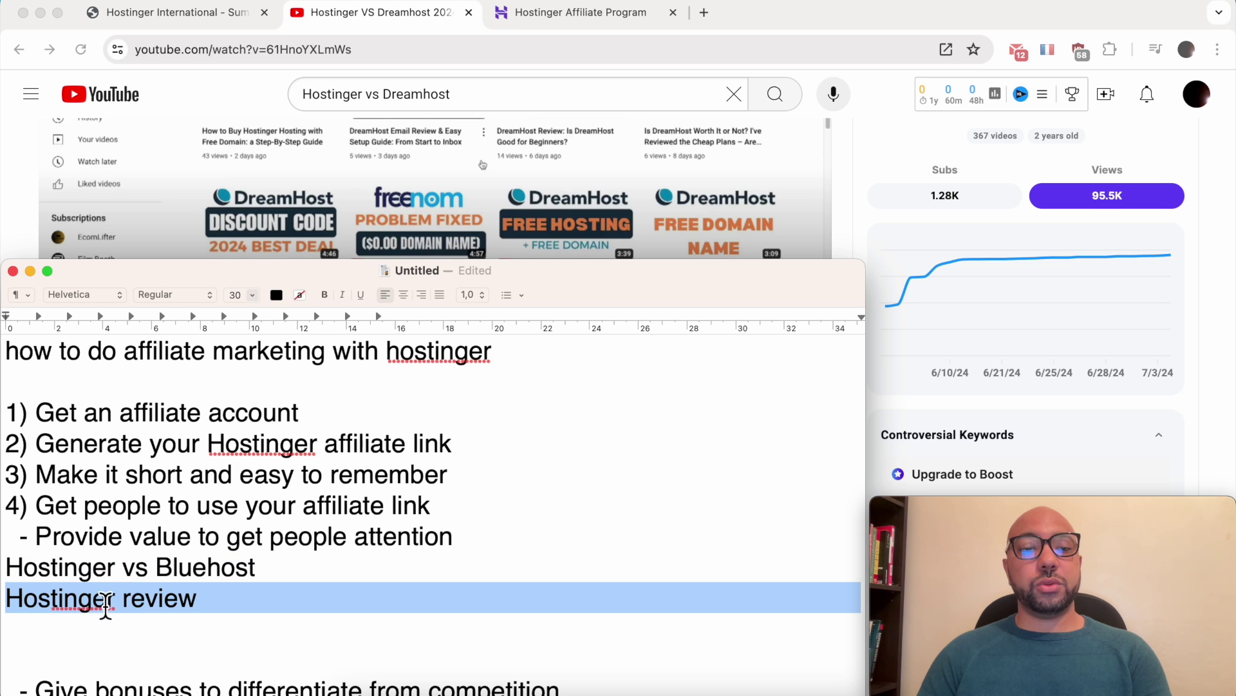
click(128, 600)
key(Escape)
click(161, 602)
double_click(161, 602)
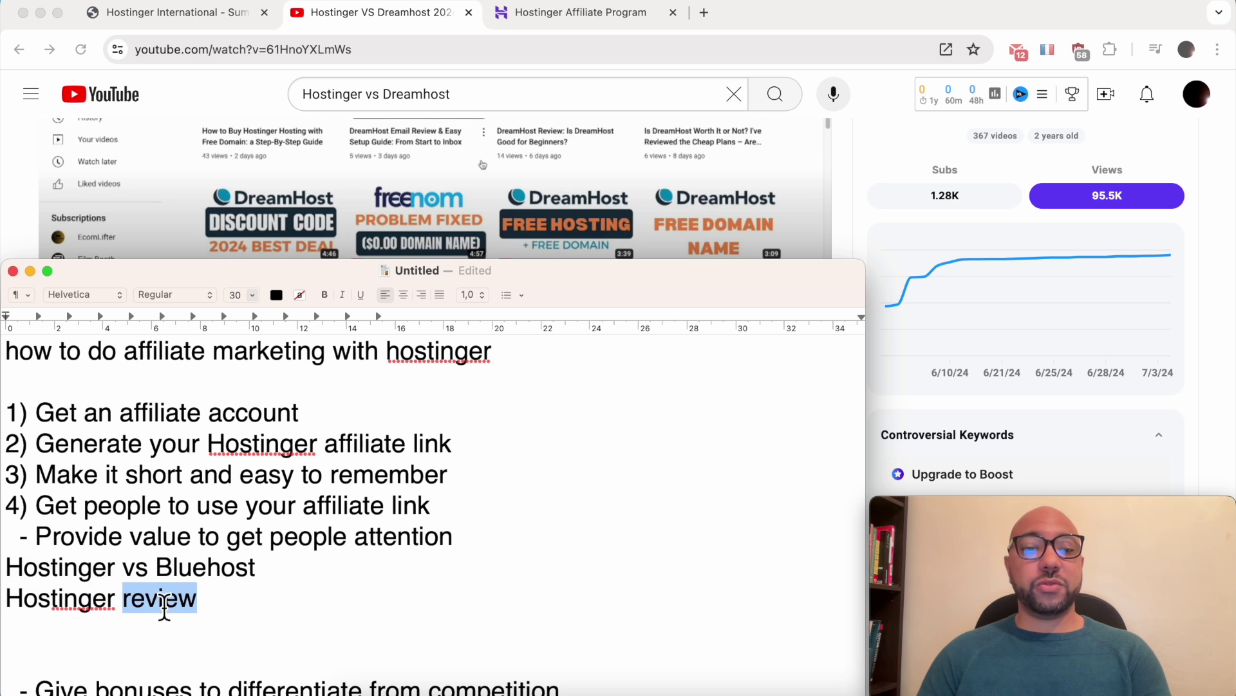
Change "Hostinger review" to "Hostinger VPS review" and duplicate that line directly below
click(120, 602)
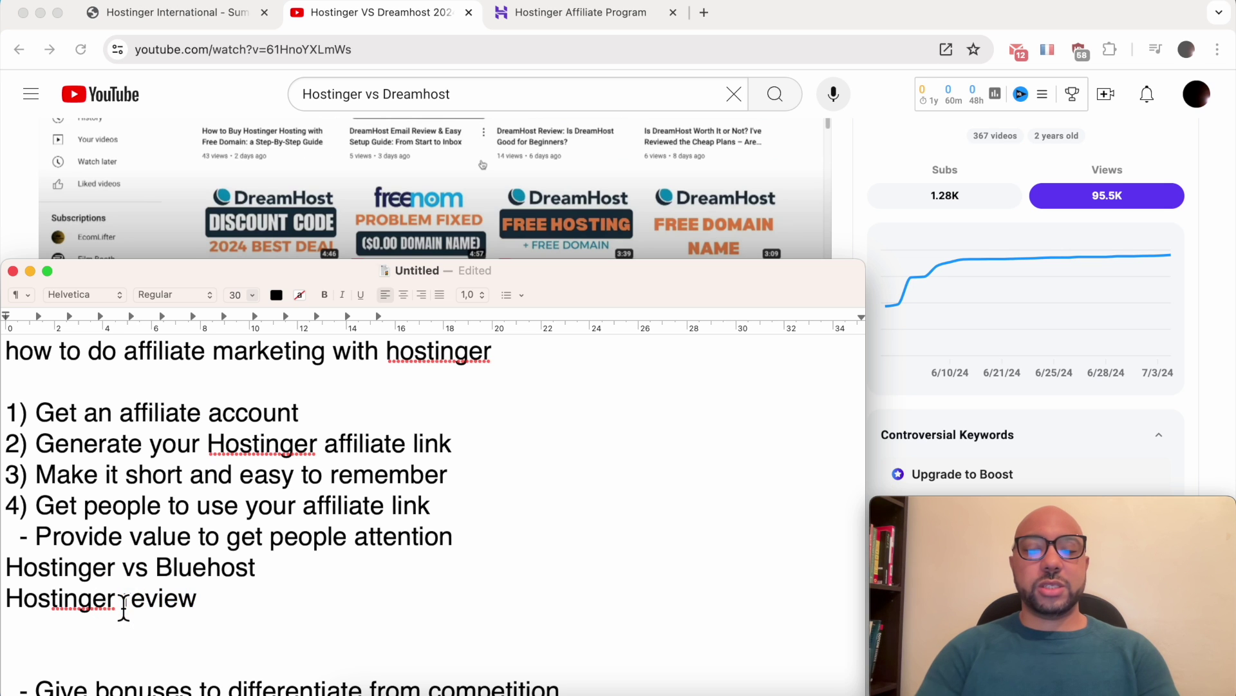
text(VPS)
click(186, 608)
triple_click(186, 608)
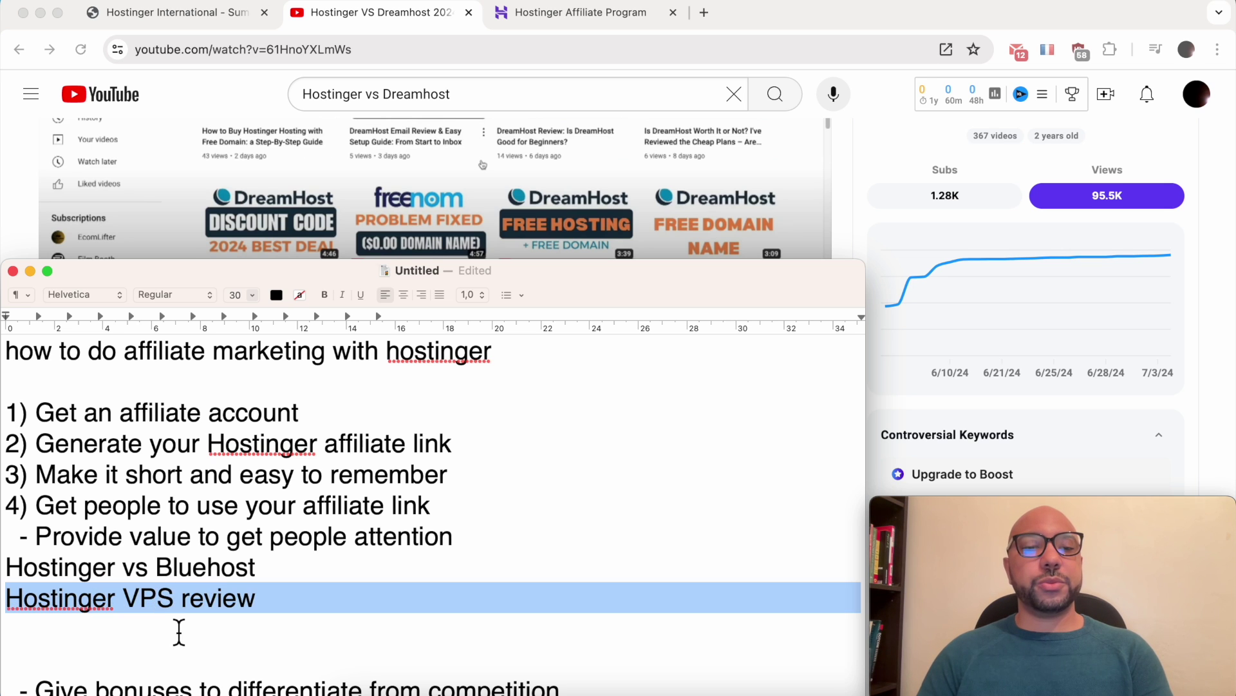
key(super+c)
key(super+v)
key(super+v)
Replace "VPS" in the duplicated line with "Shared hosting" to make it "Hostinger Shared hosting review"
double_click(149, 629)
text(Sahre)
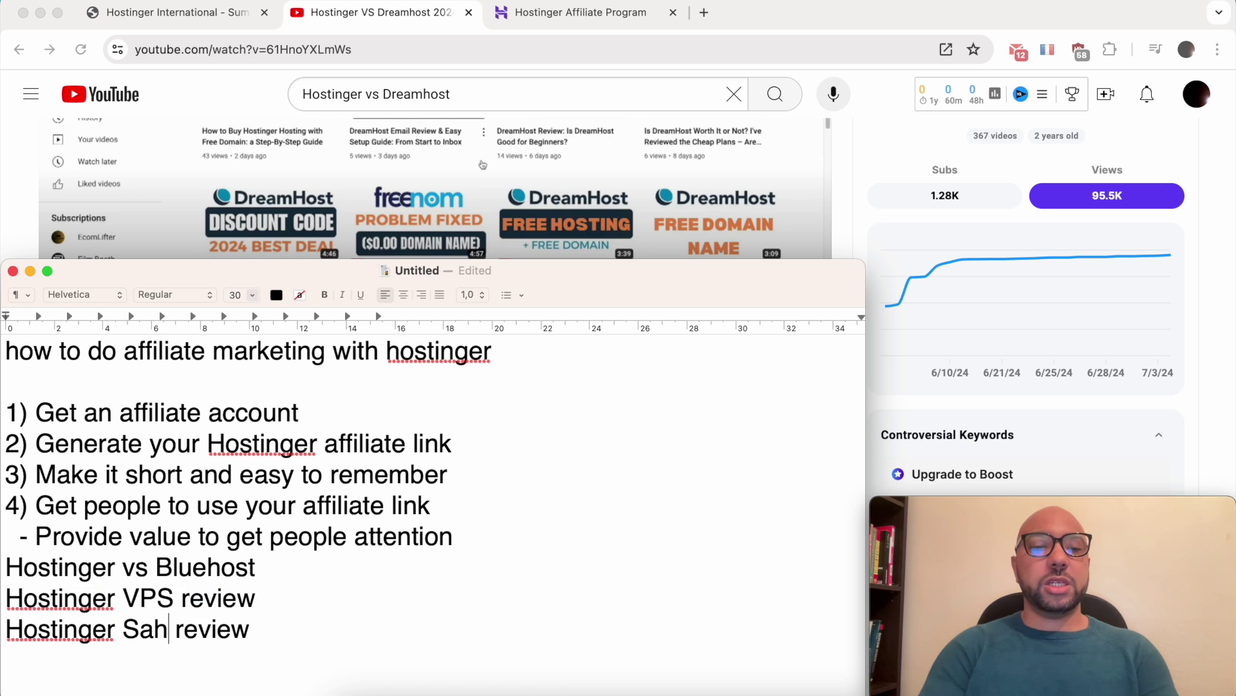
key(BackSpace)
key(BackSpace)
key(BackSpace)
key(BackSpace)
text(hared hosting)
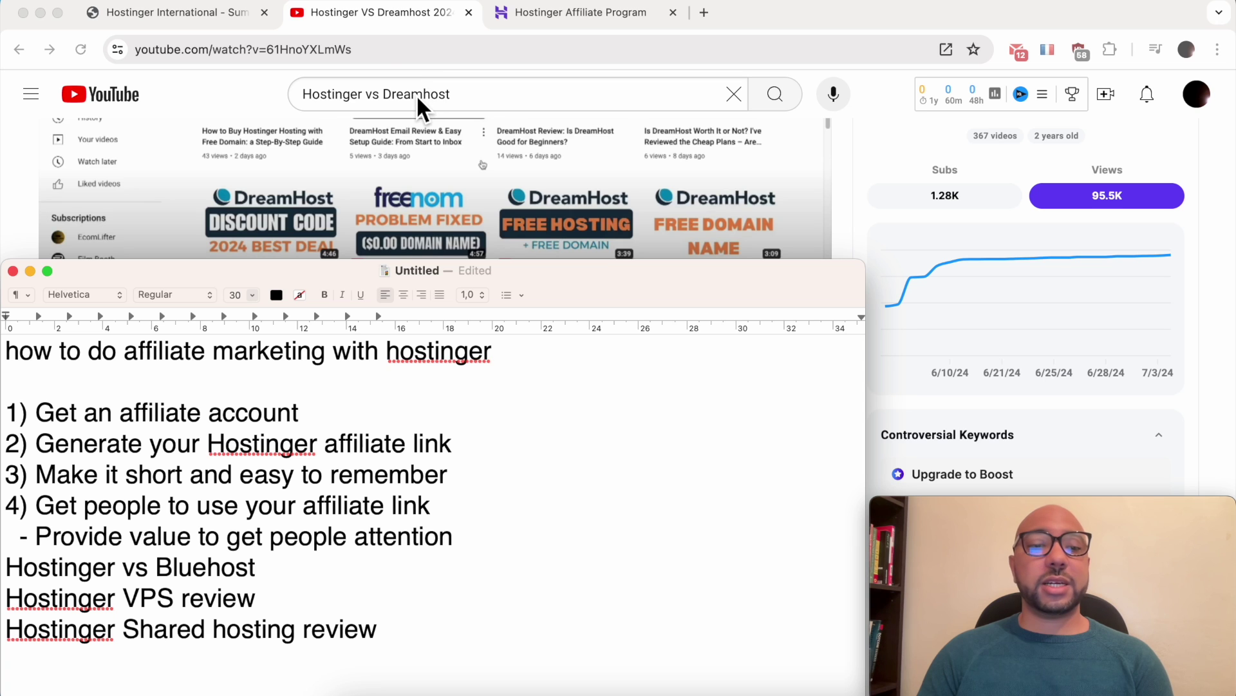
Switch to YouTube and replace the search text with "Hostinger _ review" to get keyword suggestions
drag(416, 94, 372, 103)
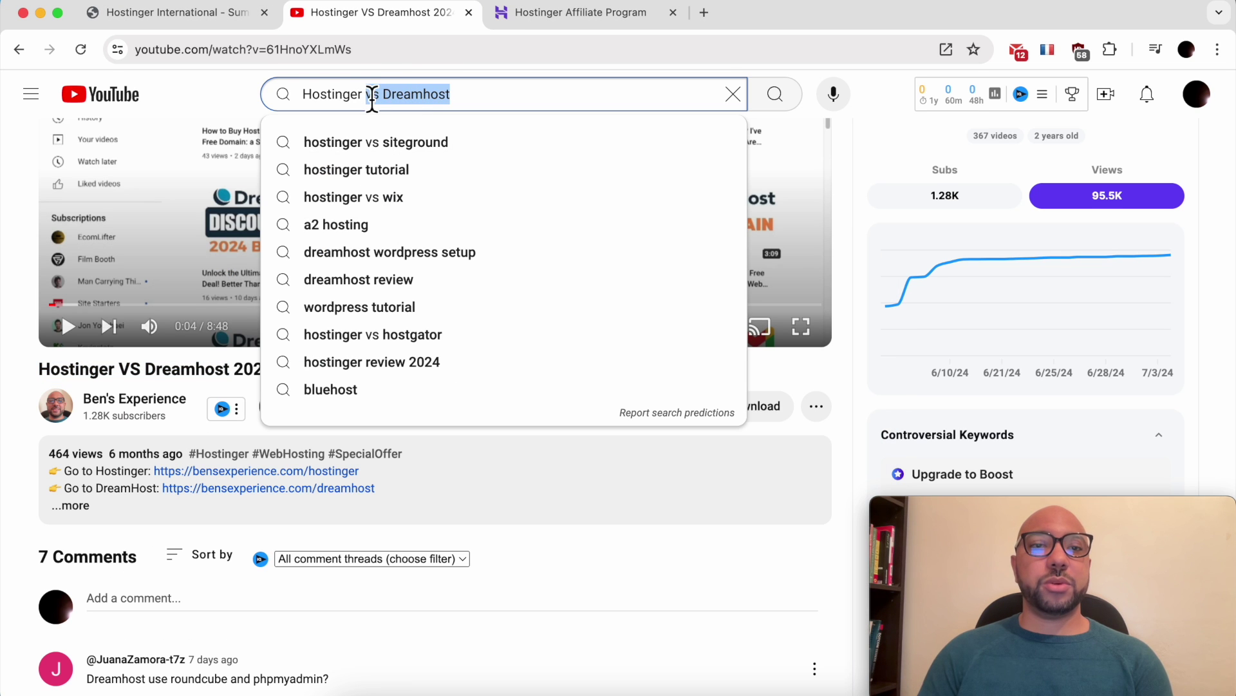
key(BackSpace)
key(BackSpace)
key(BackSpace)
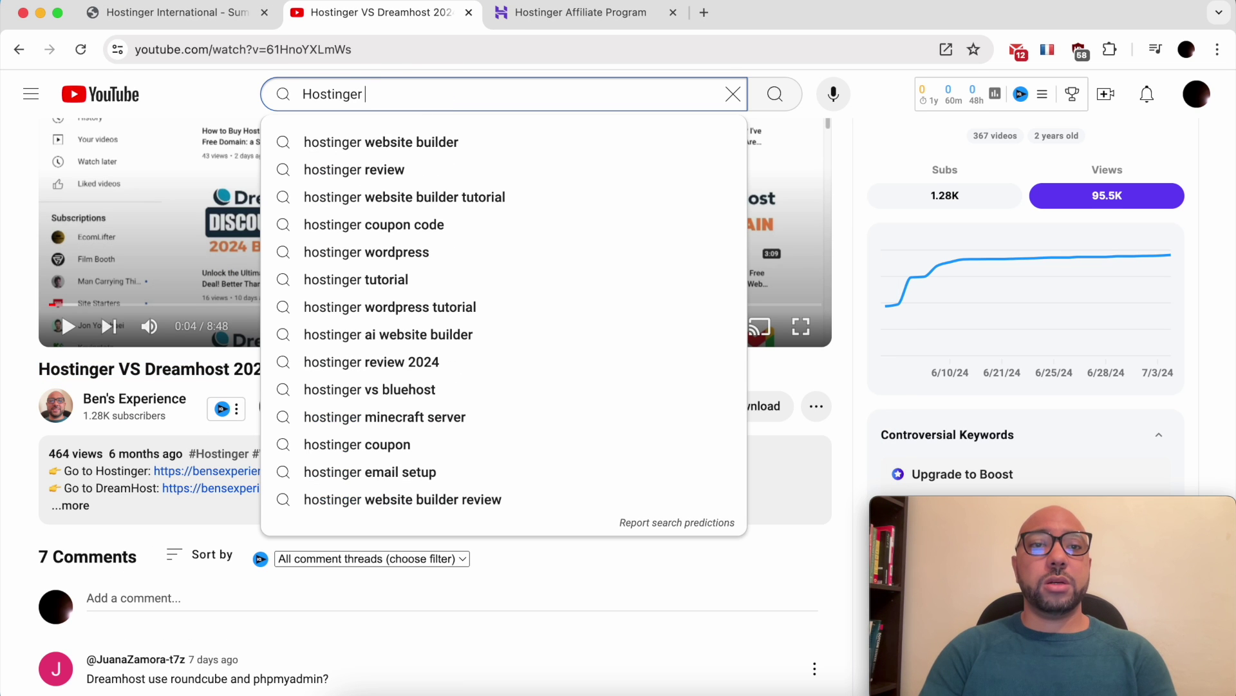
text(_)
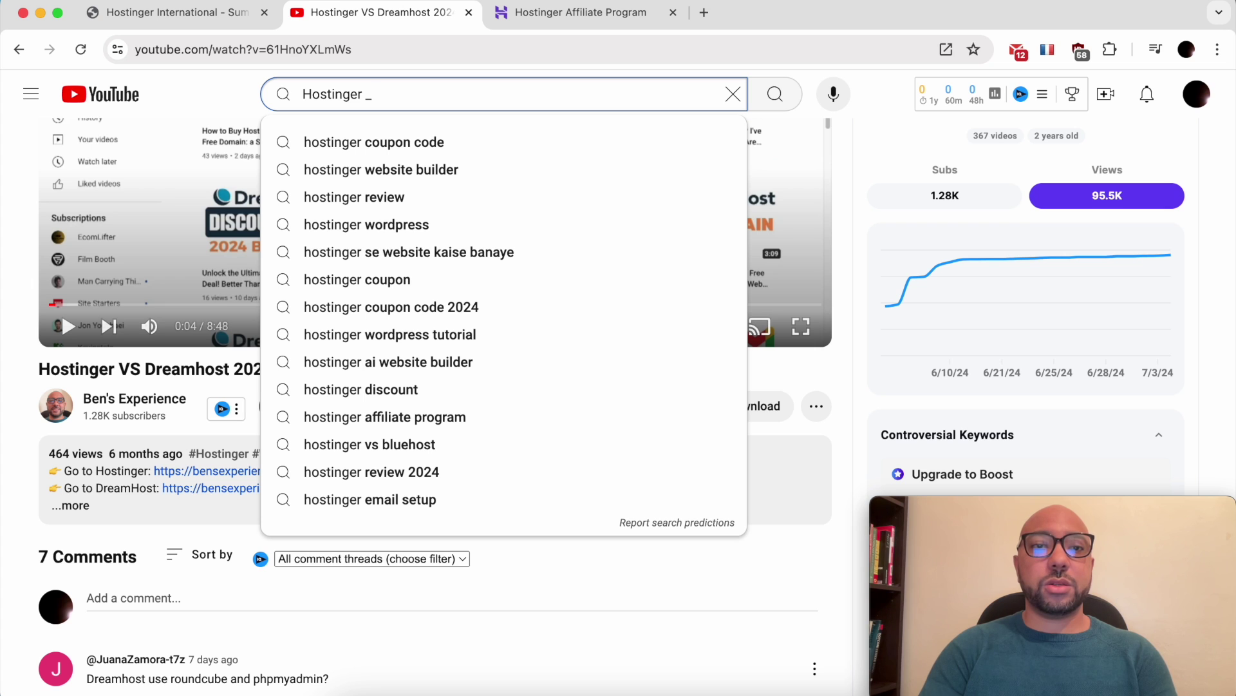
text( review)
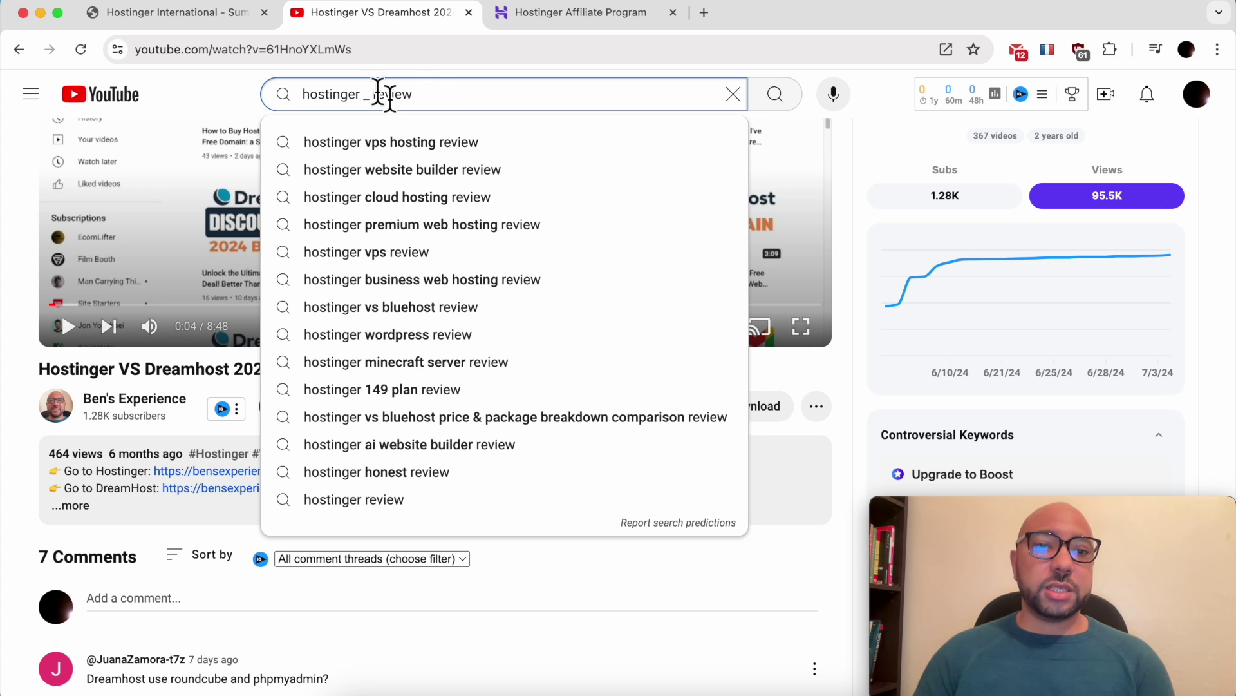
Step through the suggested Hostinger review searches one by one as video ideas, down to "hostinger 149 plan review"
key(Down)
key(Down)
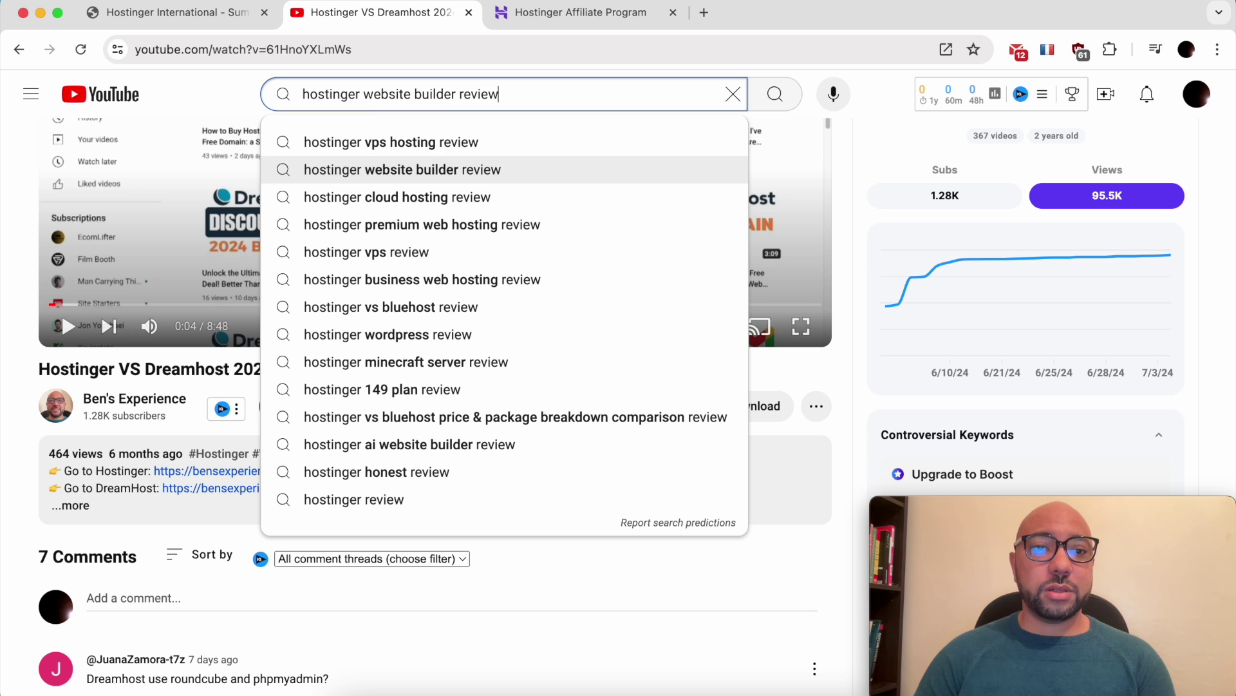
key(Down)
key(Up)
key(Up)
key(Down)
key(Down)
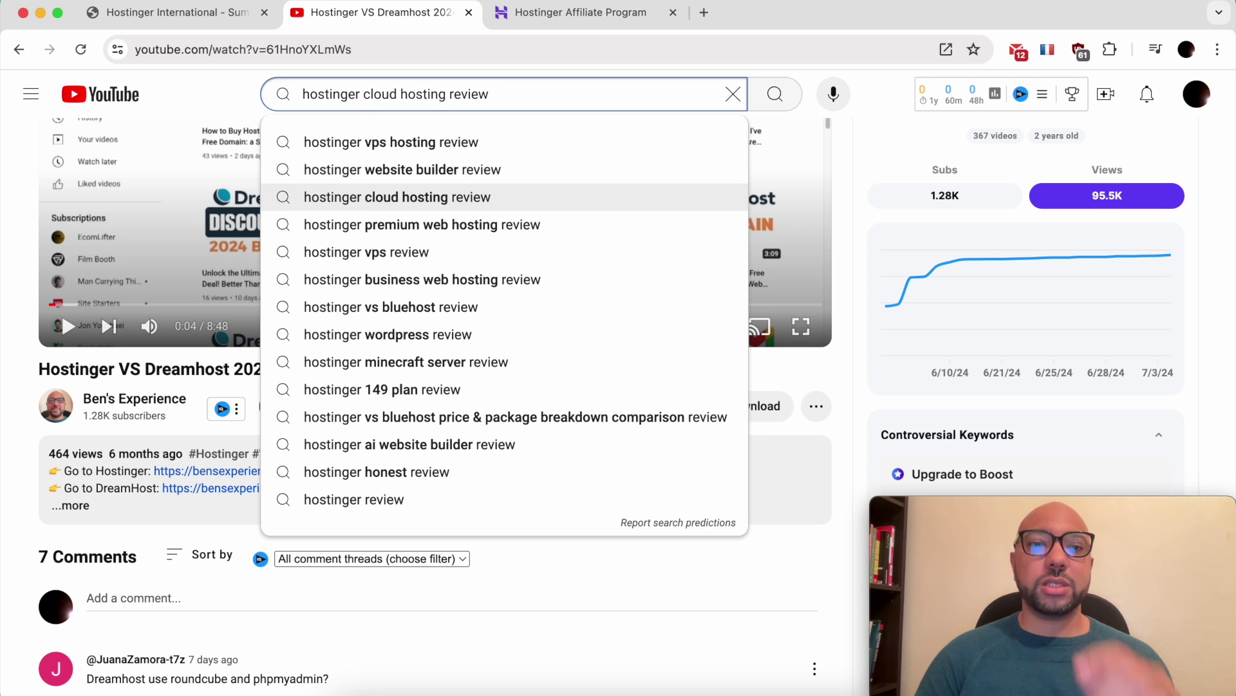
key(Down)
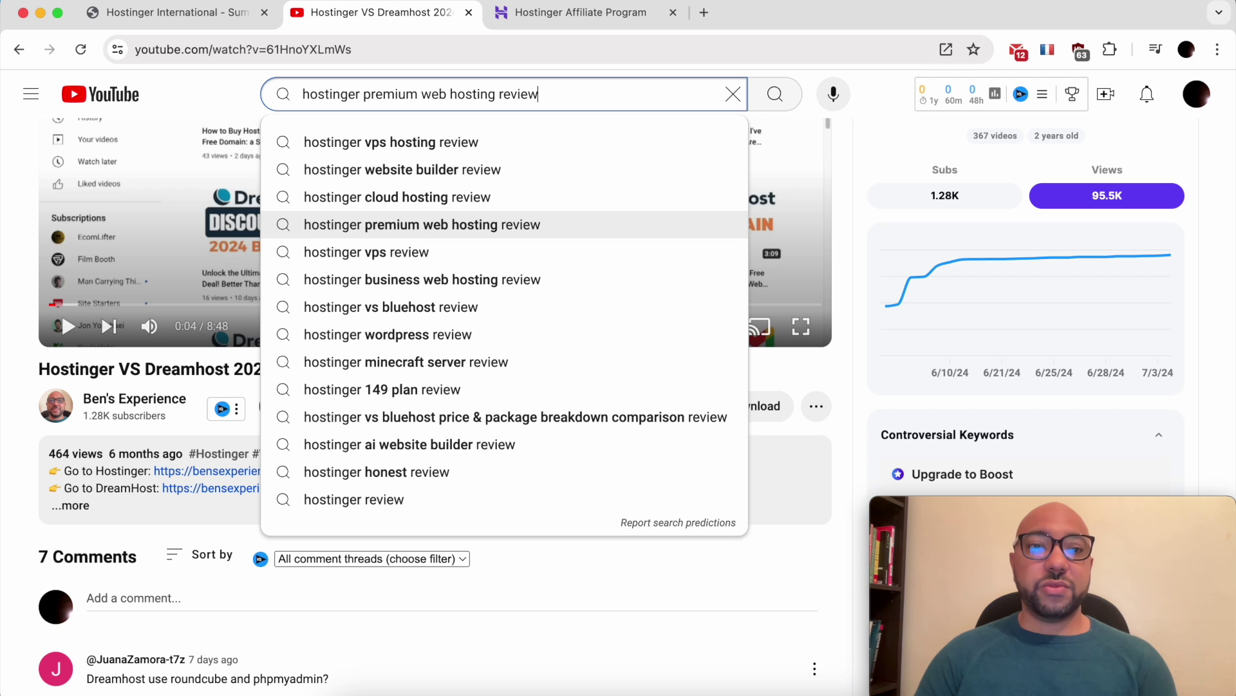
key(Down)
key(Down)
key(Down)
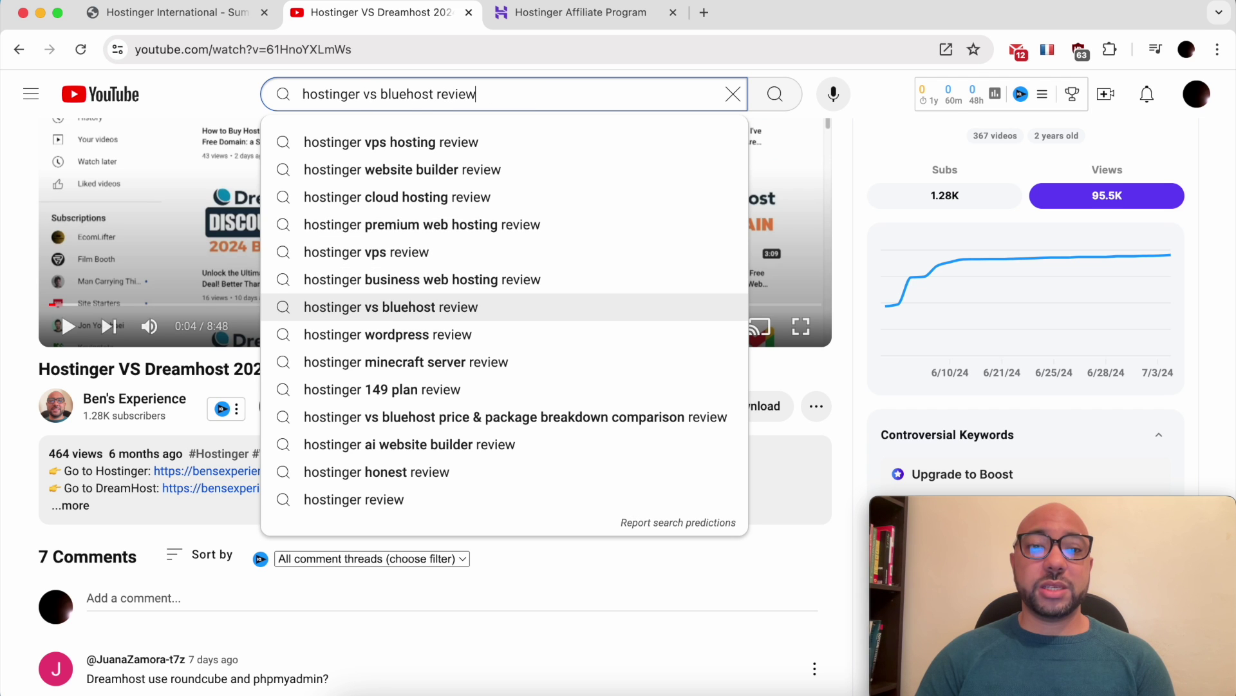
key(Down)
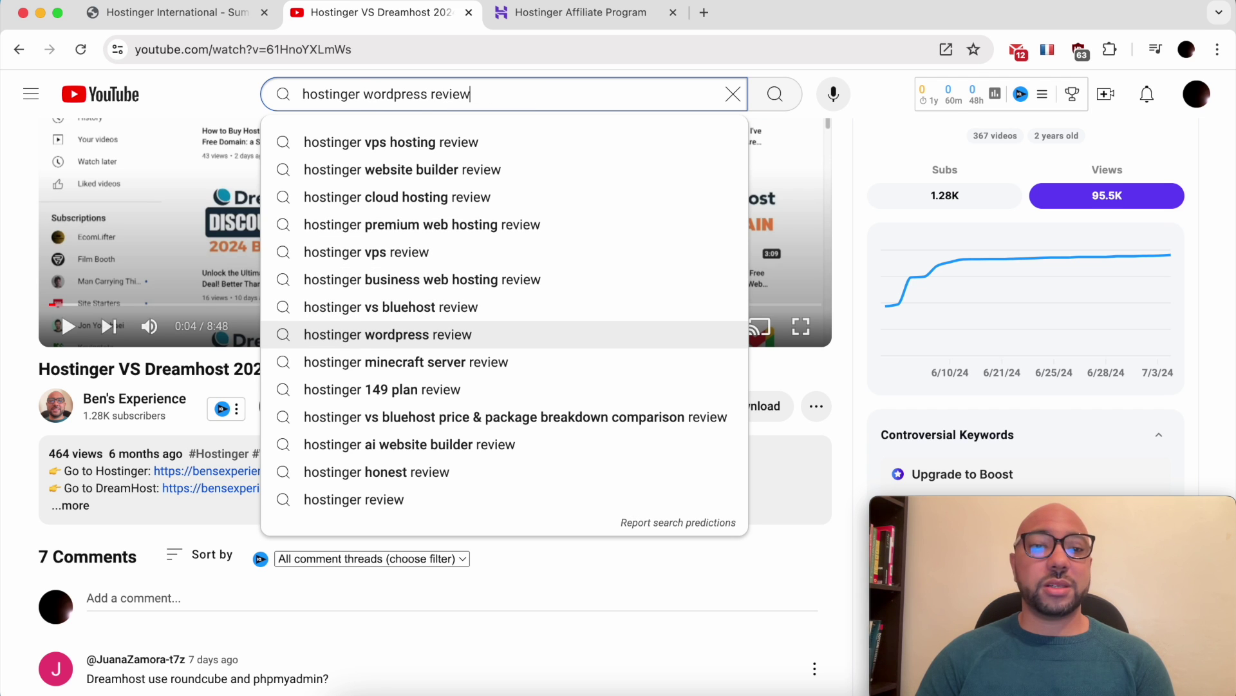
key(Down)
key(Down)
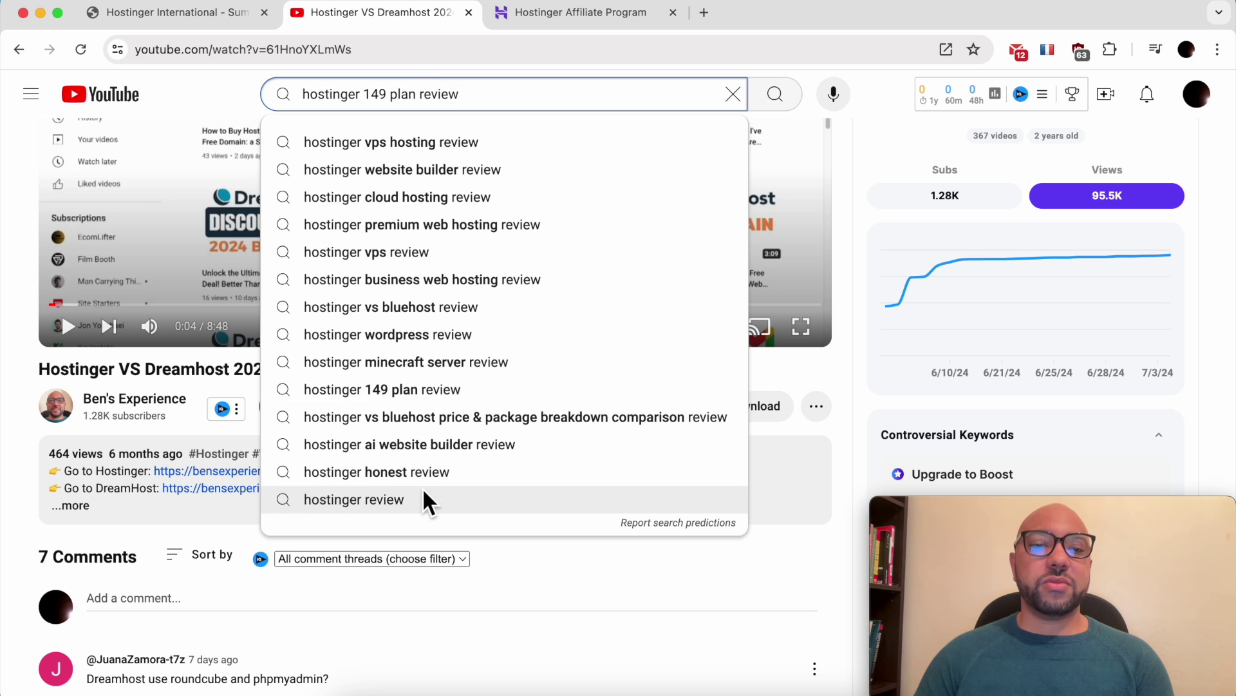
Return to the notes document, highlight the two review ideas and delete the "Hostinger VPS review" line
key(super+Tab)
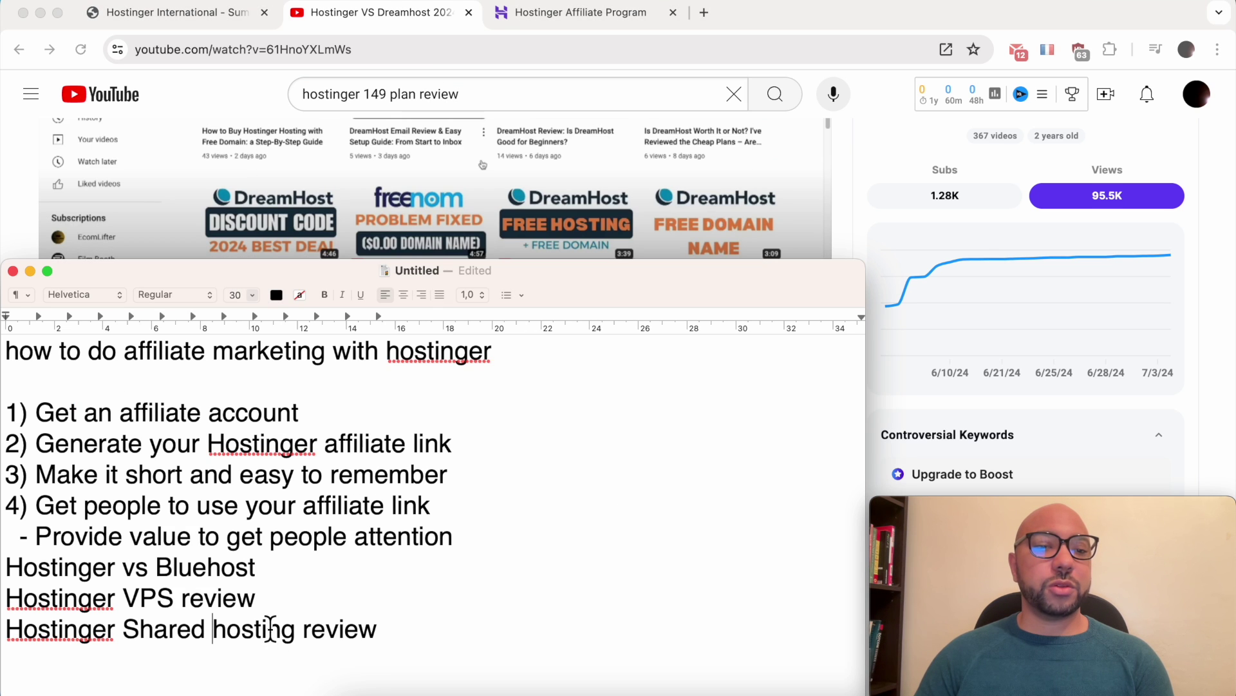
drag(183, 644, 11, 593)
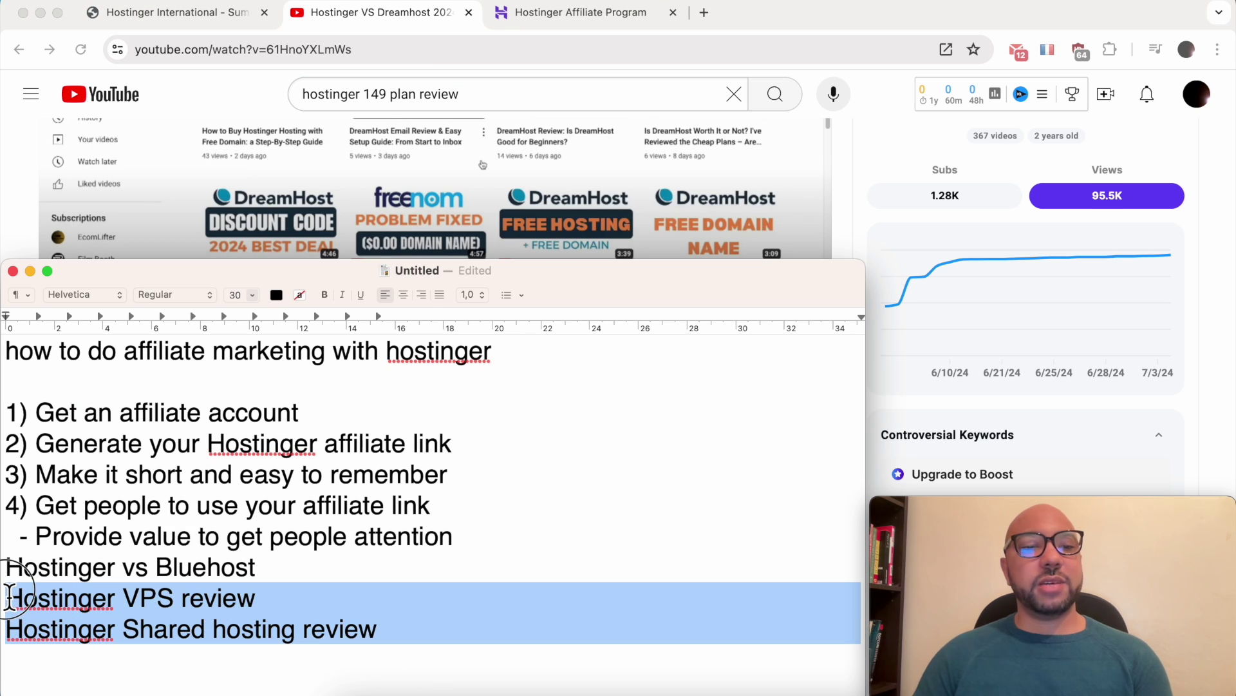
triple_click(128, 606)
key(BackSpace)
Copy "Hostinger vs" from the notes and paste it over the YouTube search text to get comparison keyword suggestions
drag(148, 568, 6, 568)
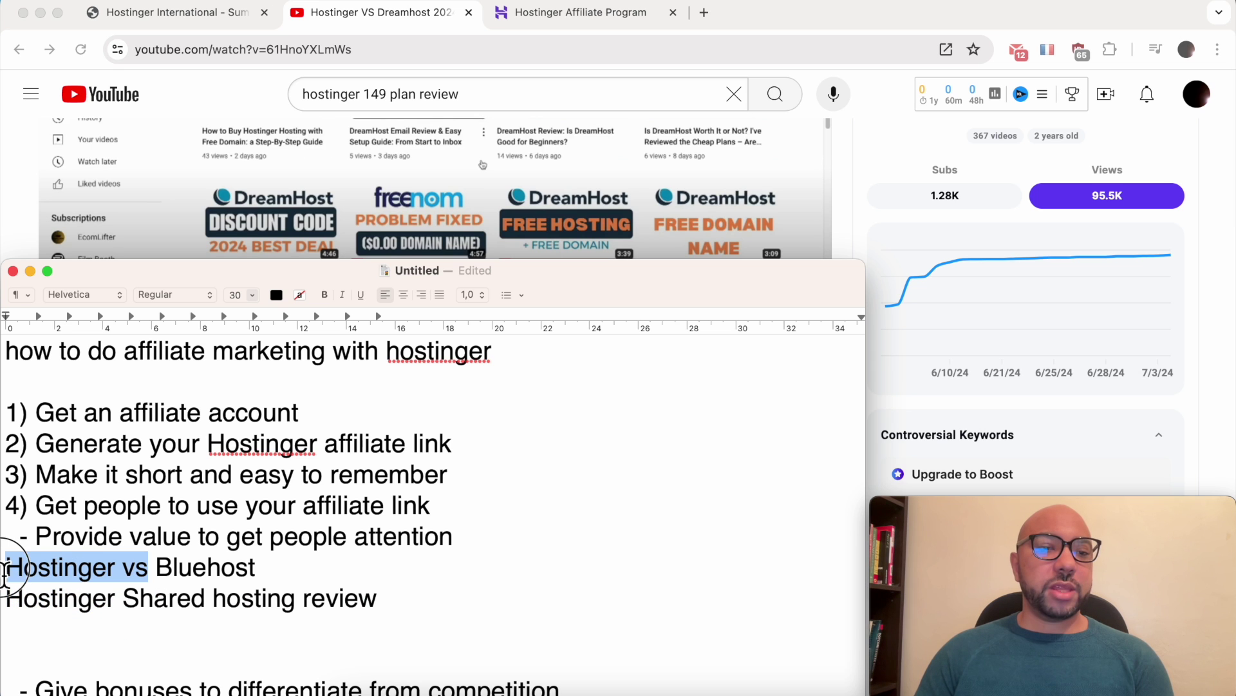
click(415, 96)
key(super+v)
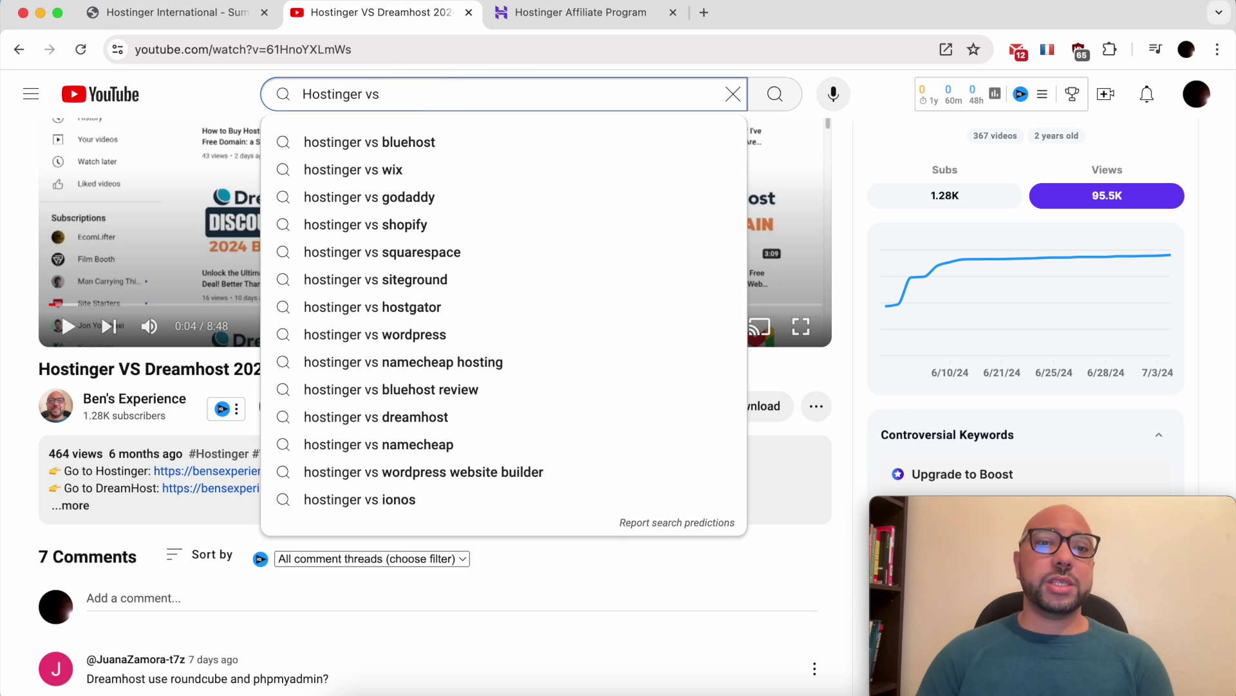
Step through the suggested Hostinger comparison searches one by one as video ideas, down to "hostinger vs siteground"
key(Down)
key(Down)
key(Down)
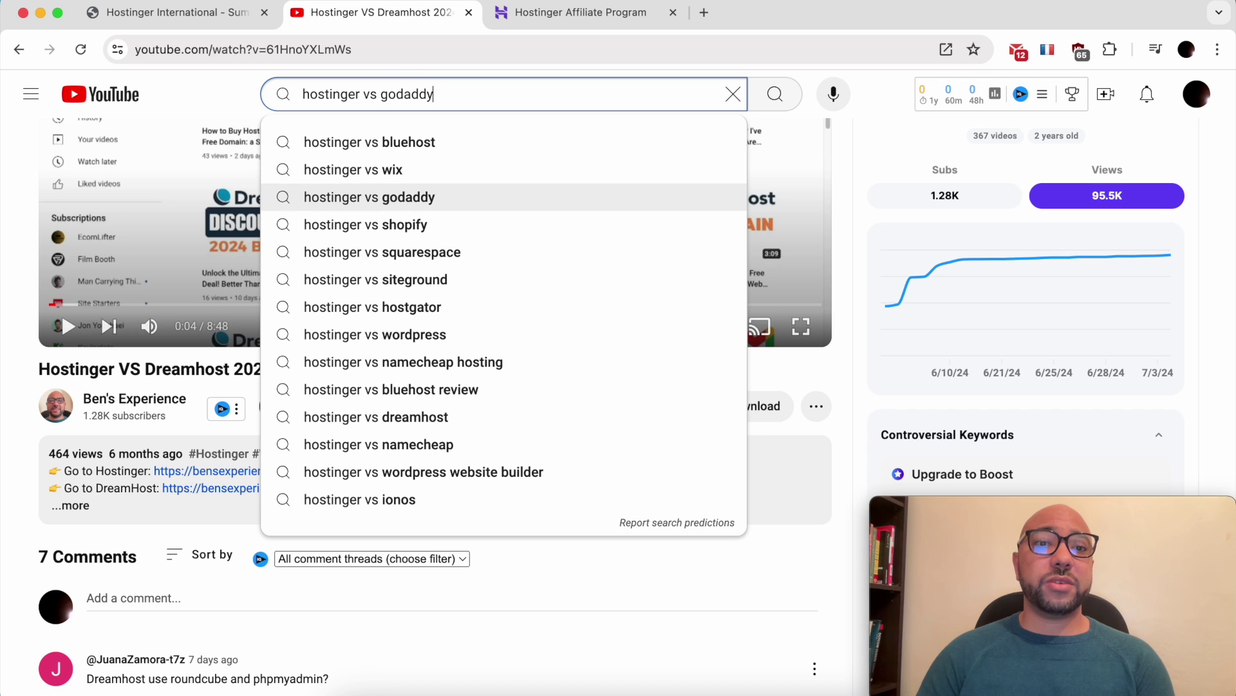
key(Down)
key(Down)
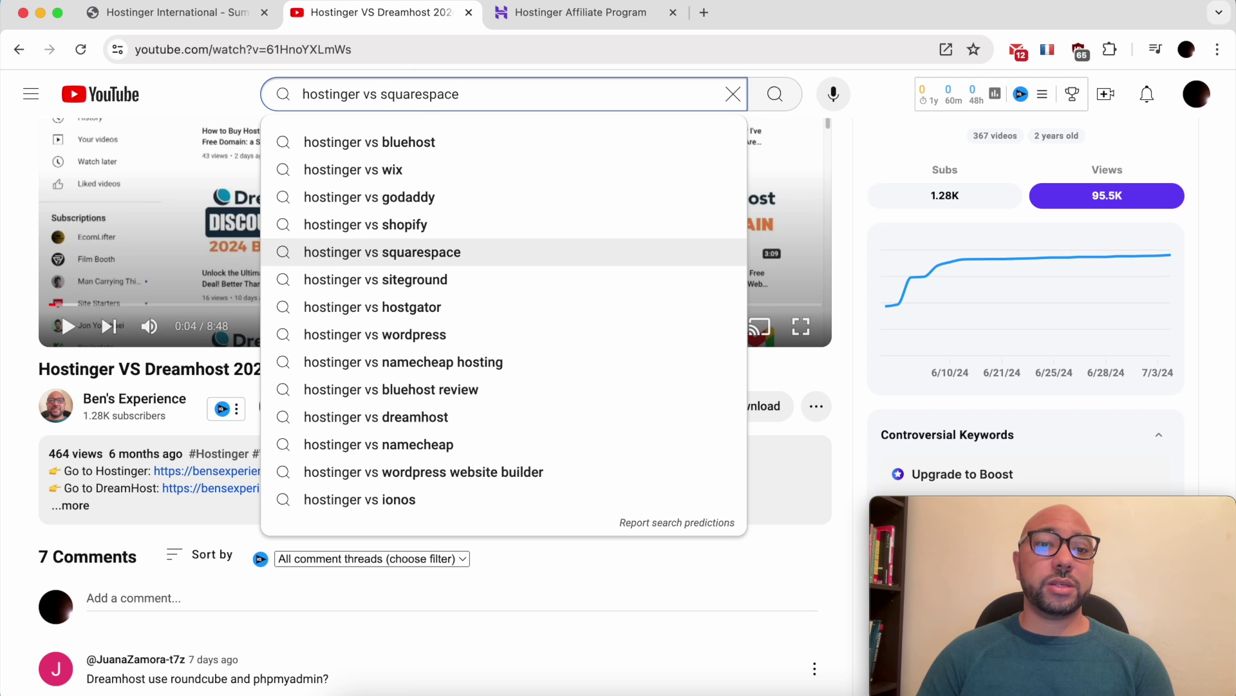
key(Down)
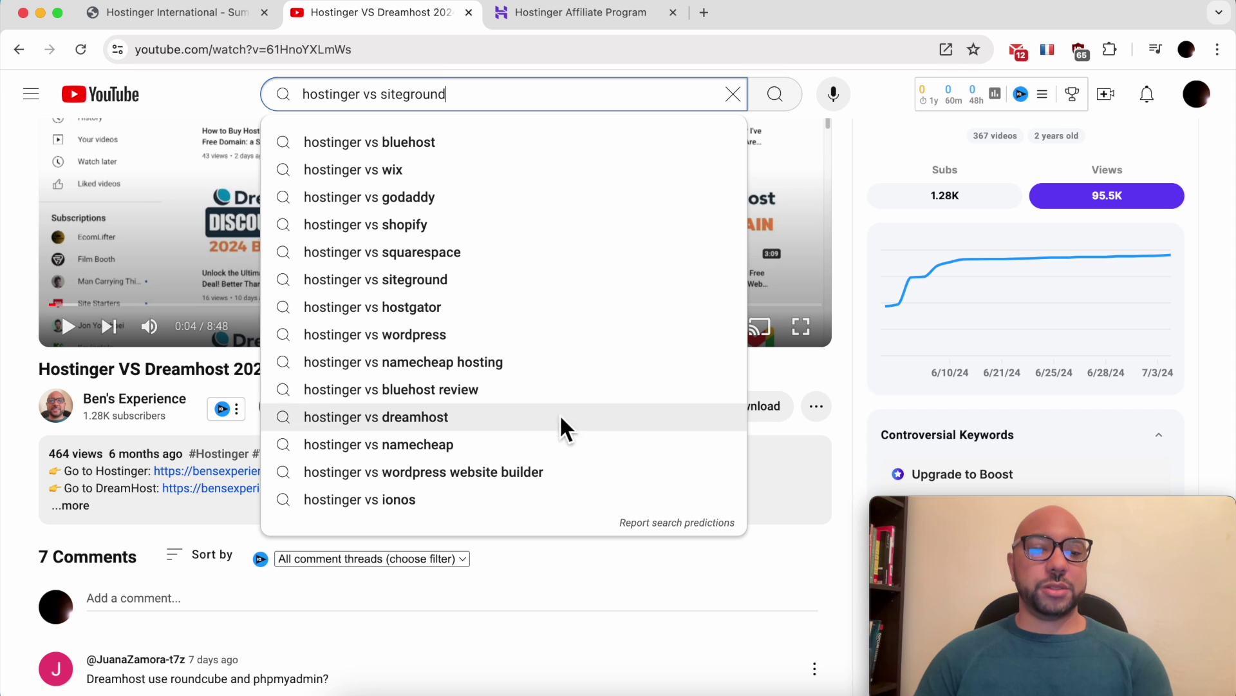
Return to the notes document and highlight the value point with its two content ideas, ending at the bonuses point
key(super+Tab)
drag(35, 537, 472, 541)
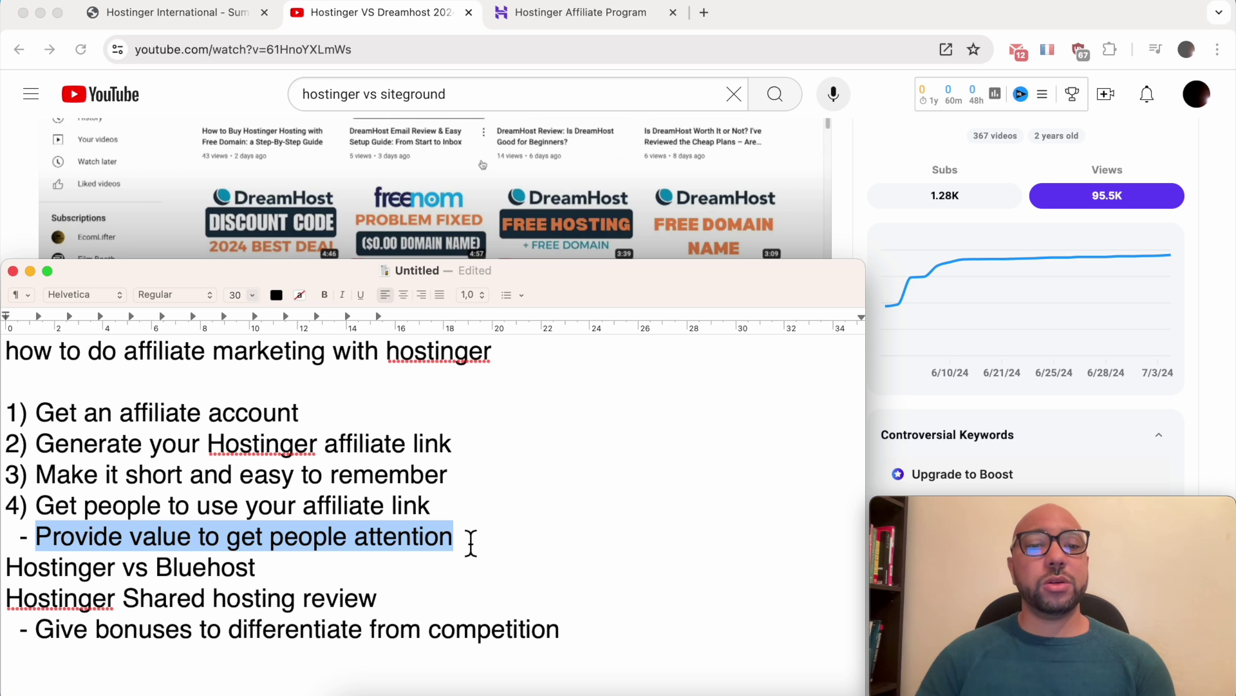
drag(378, 599, 9, 564)
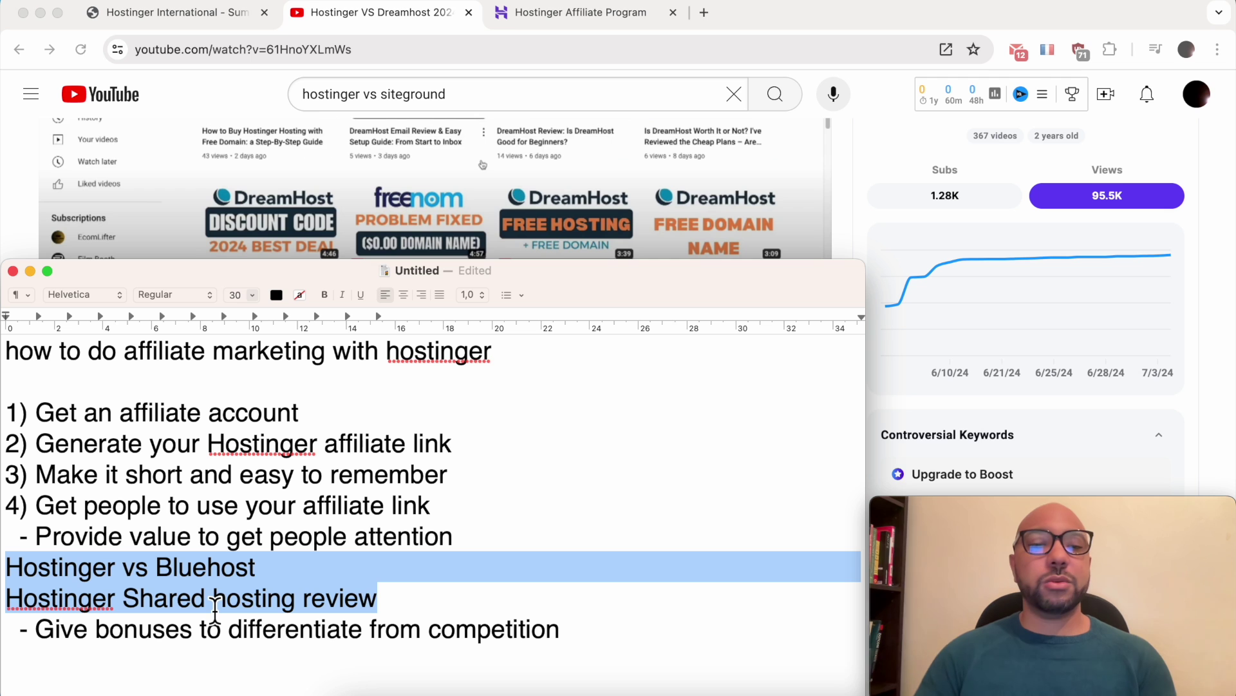
double_click(181, 623)
click(196, 628)
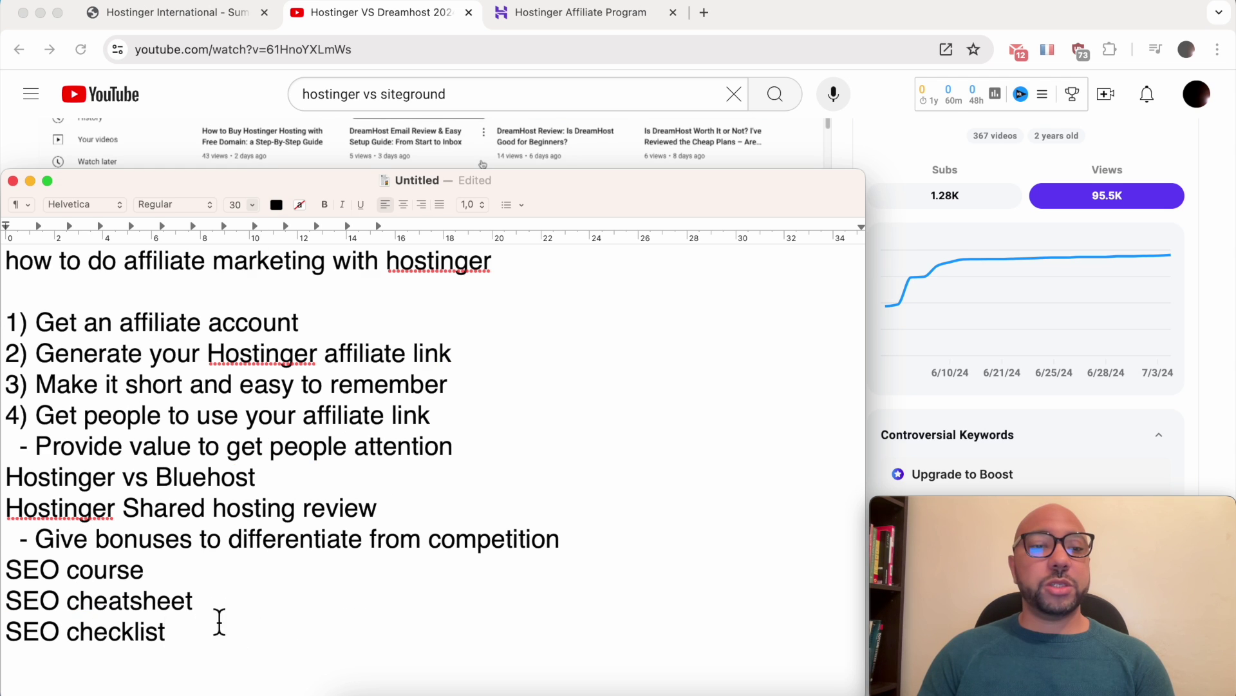
Highlight the SEO course, SEO cheatsheet and SEO checklist lines under the bonuses point and delete them
click(173, 648)
drag(174, 647, 6, 567)
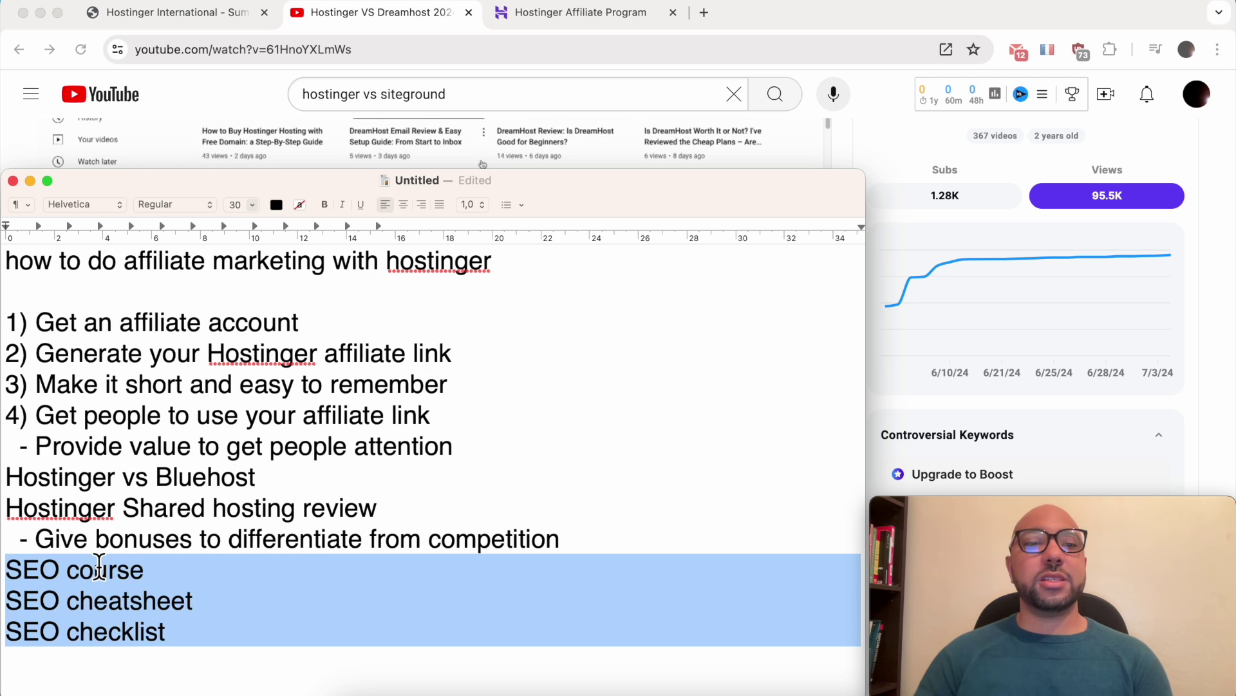
drag(167, 632, 8, 580)
key(BackSpace)
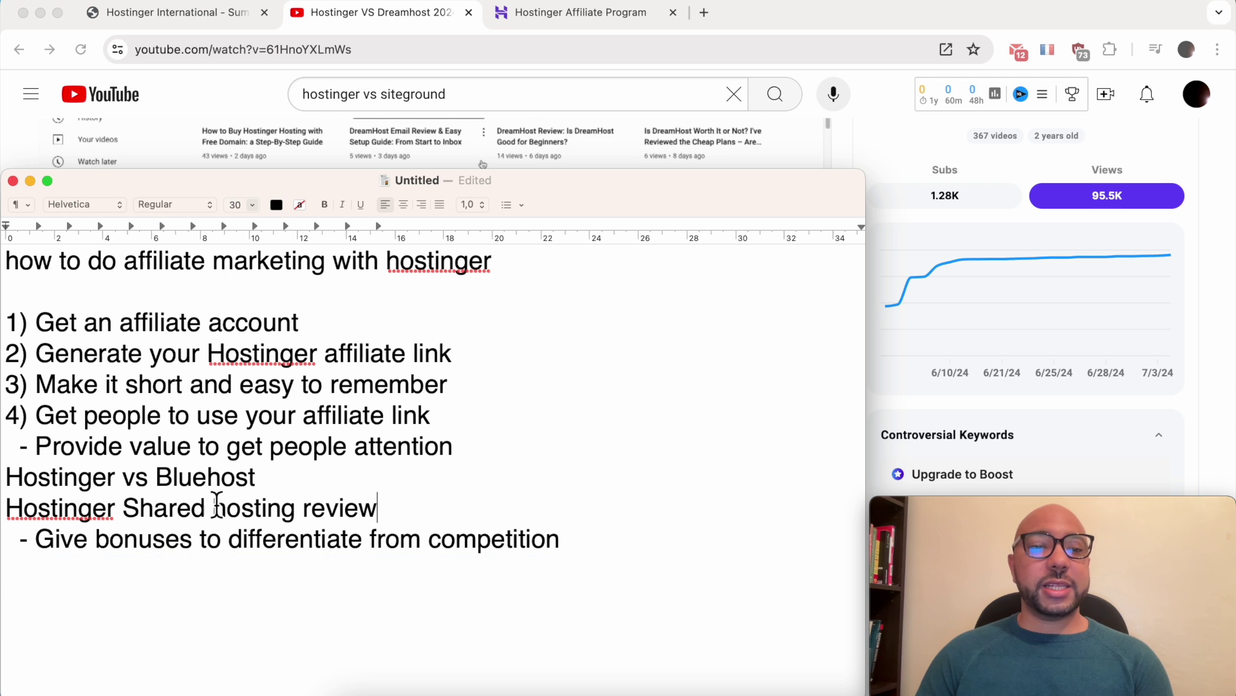
Highlight the comparison and review ideas, and add the line "How to start a real estate website" below them
triple_click(219, 487)
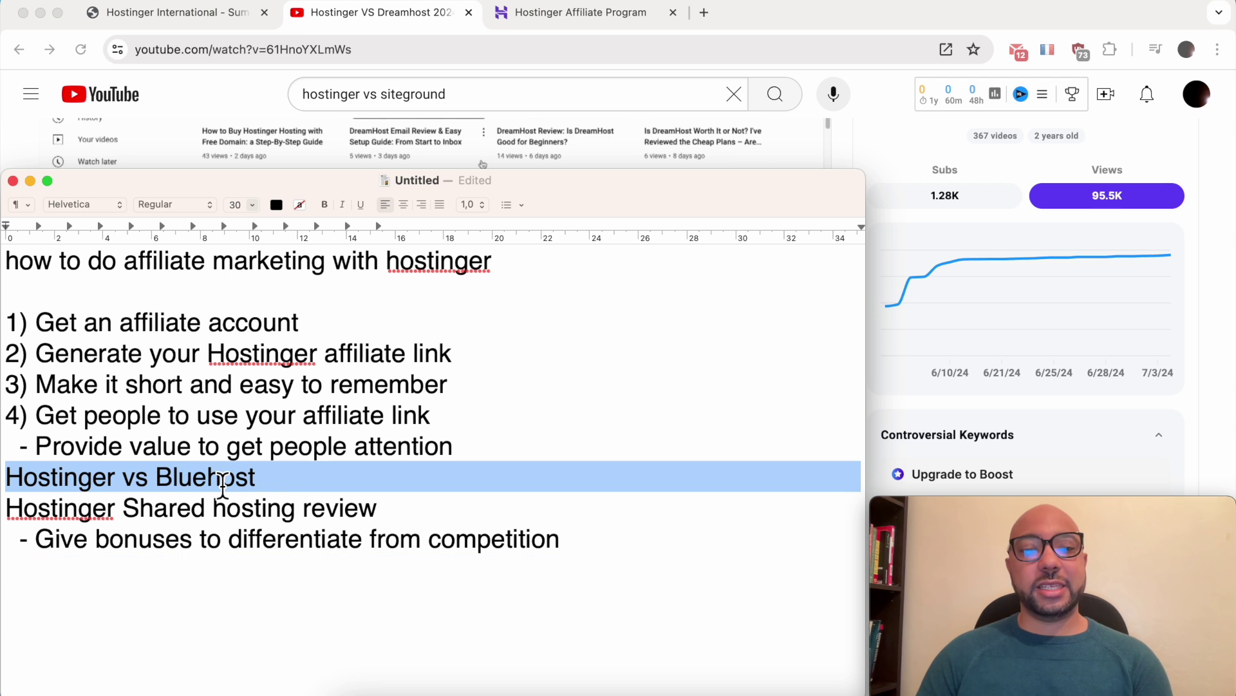
double_click(270, 512)
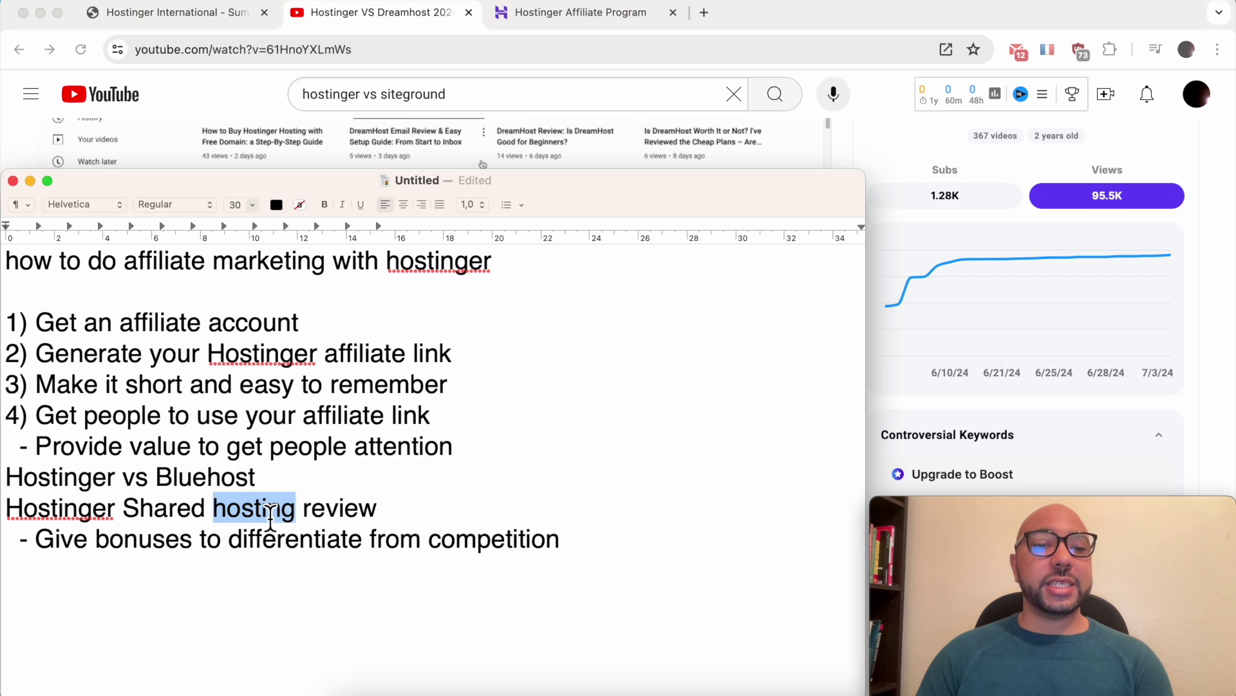
triple_click(269, 512)
click(377, 513)
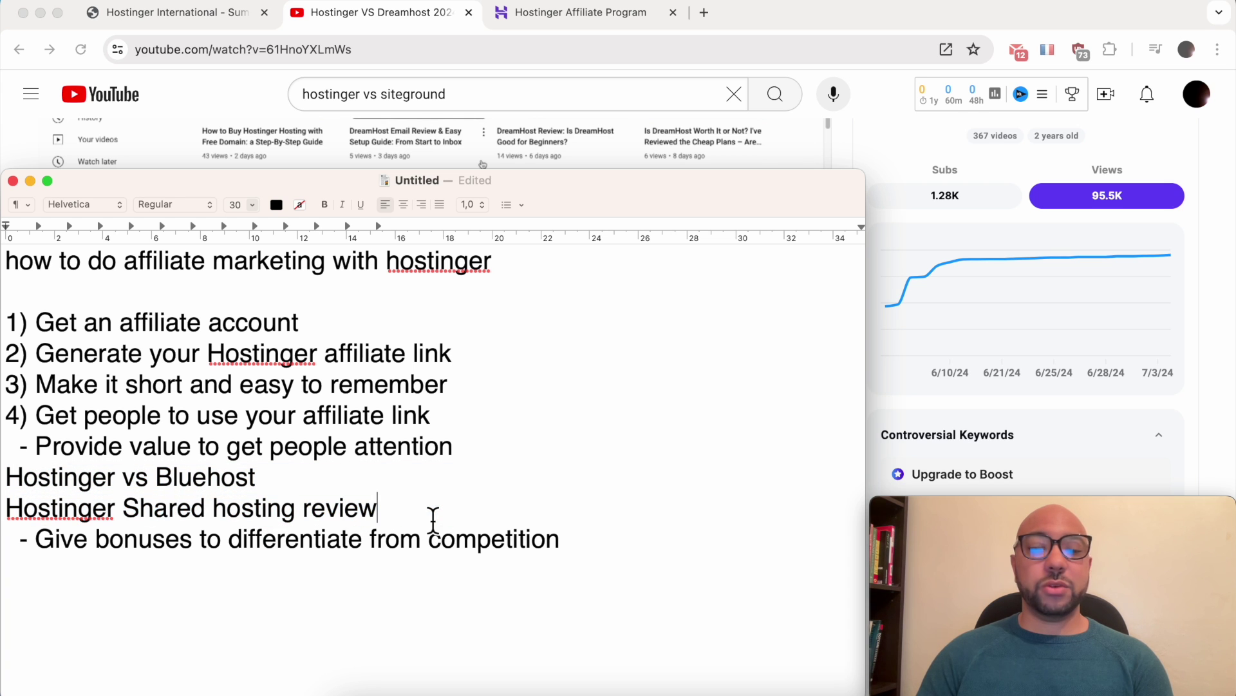
key(Return)
text(How to start a real )
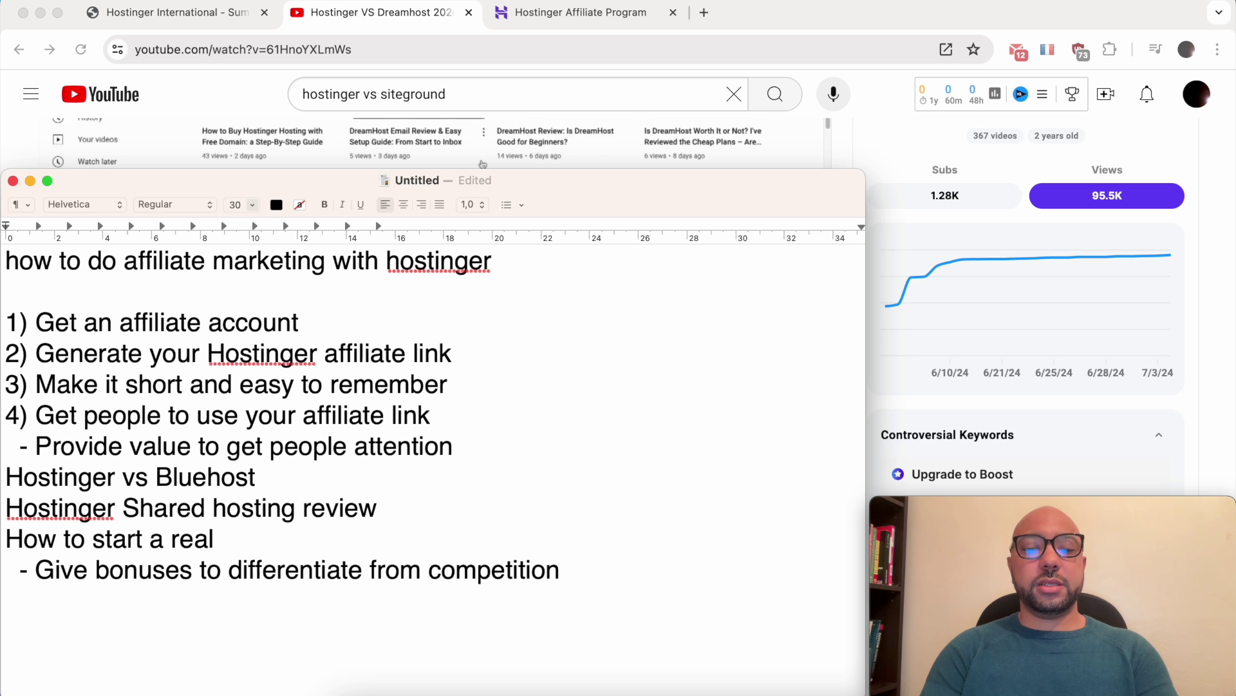
text(estate webs)
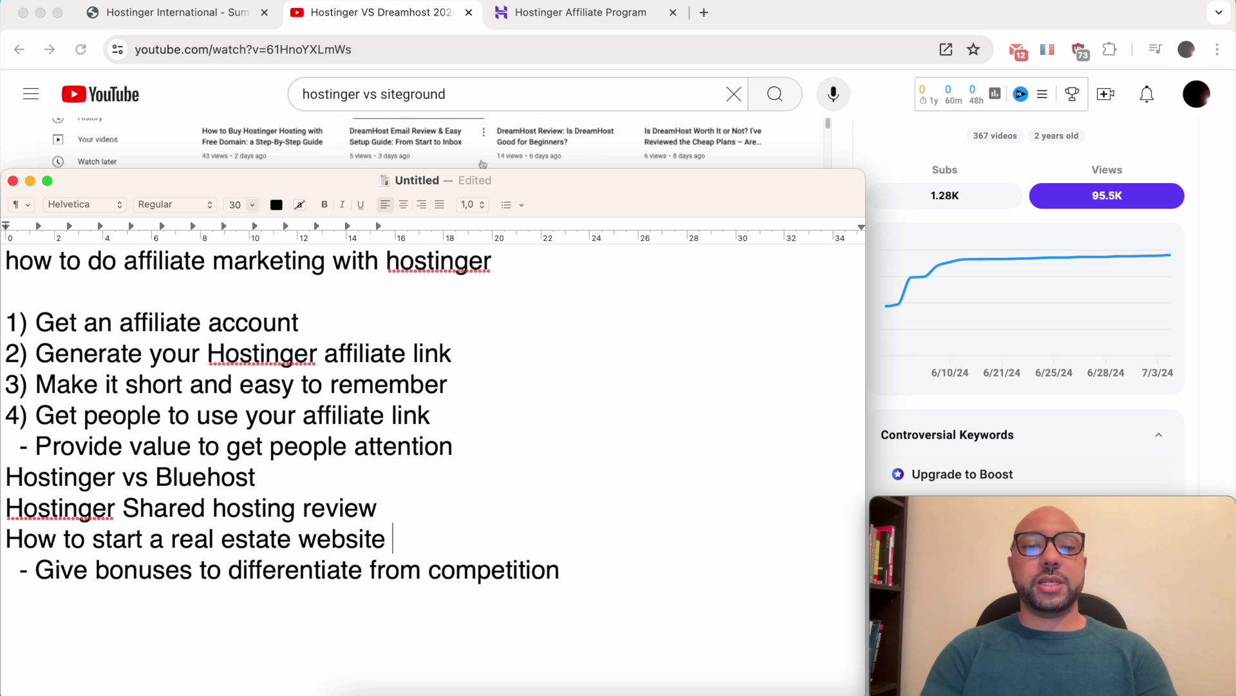
text(ite)
Add the line "How to start a portfolio website" below it and highlight both tutorial ideas
key(Return)
text(How to start a portfo)
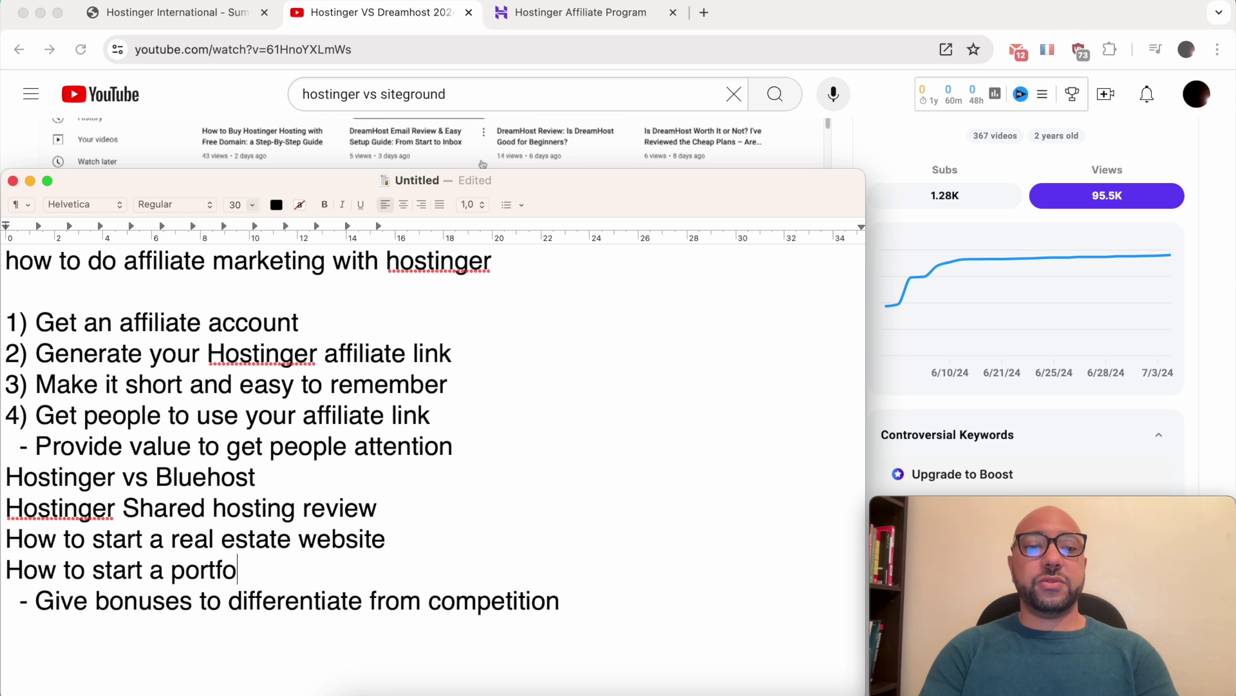
text(lio website)
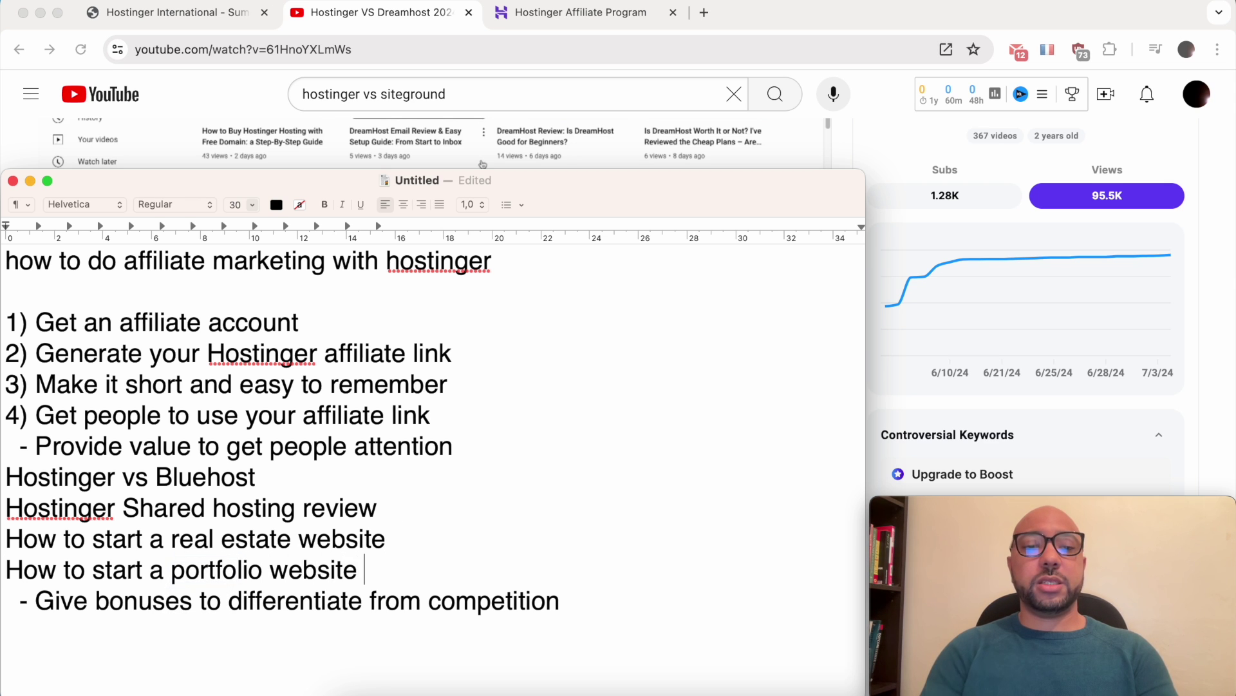
key(Return)
drag(364, 570, 5, 549)
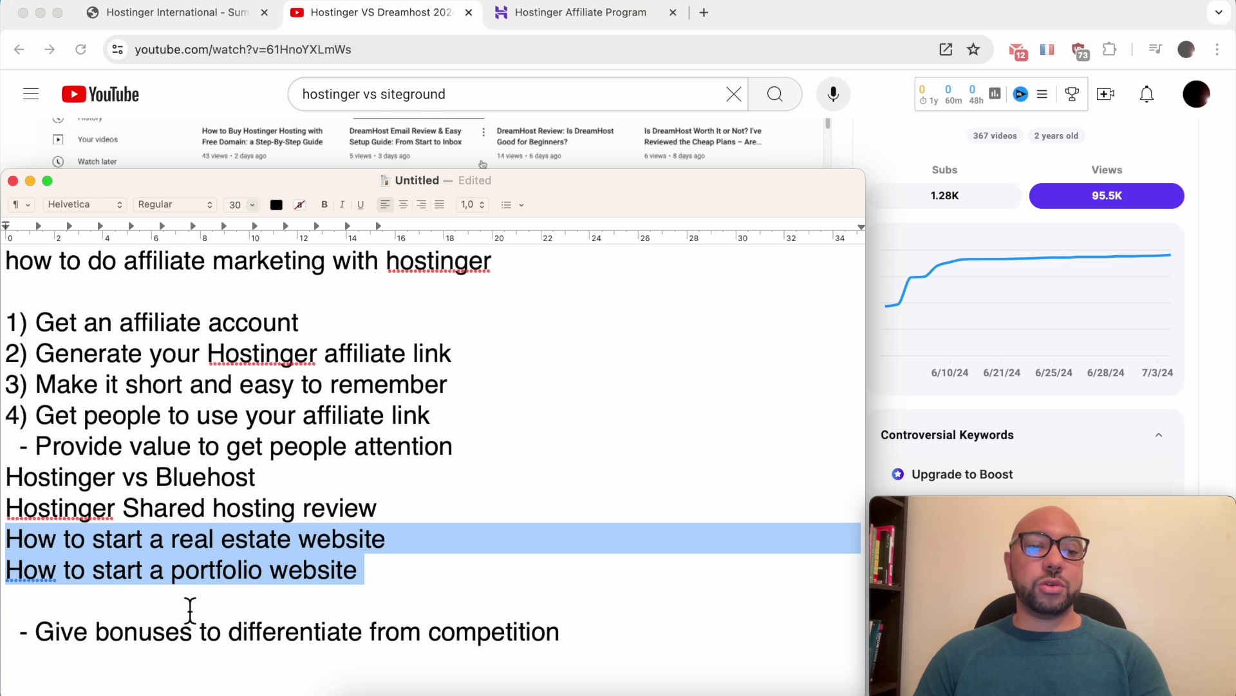
Add the line "How to get a professional looking email address" below the tutorial ideas and highlight the bonuses point
click(164, 608)
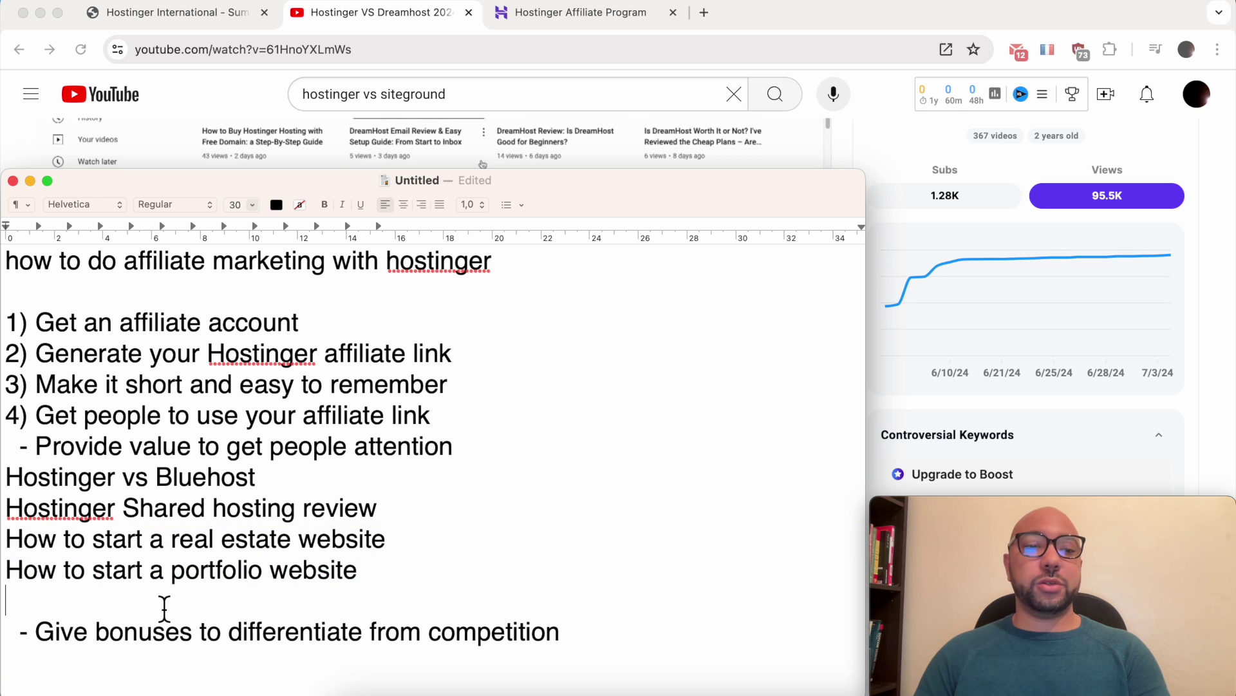
text(How to )
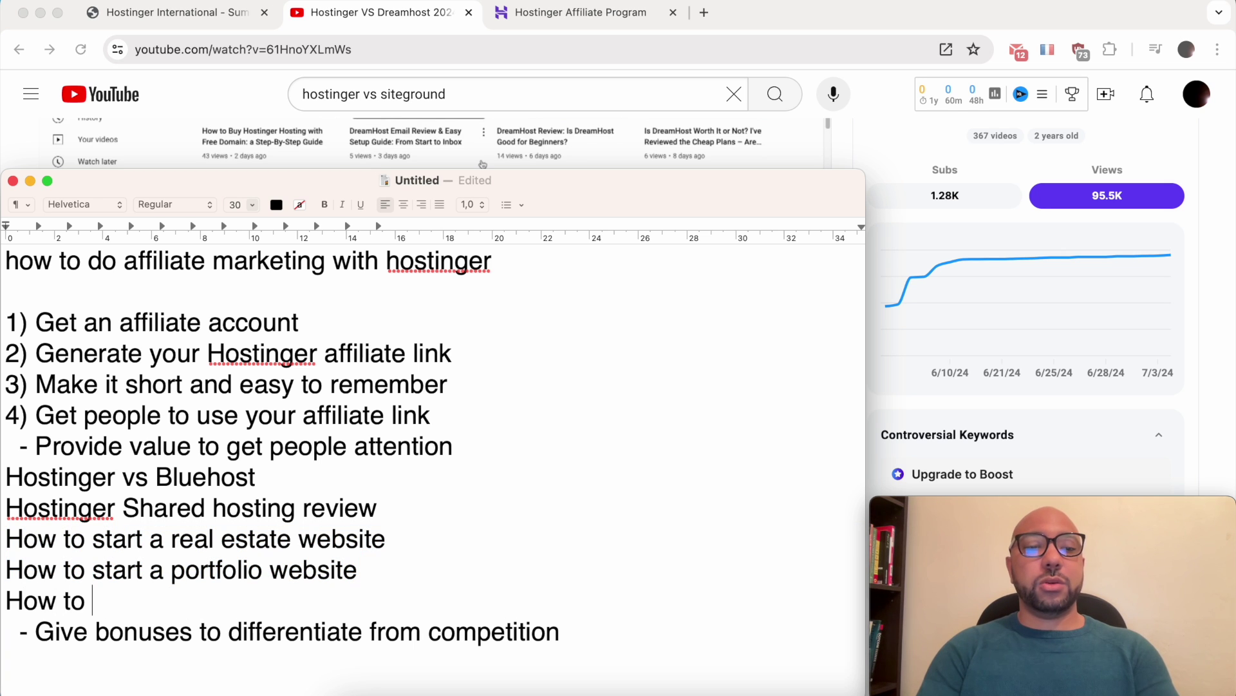
text(get yo pro)
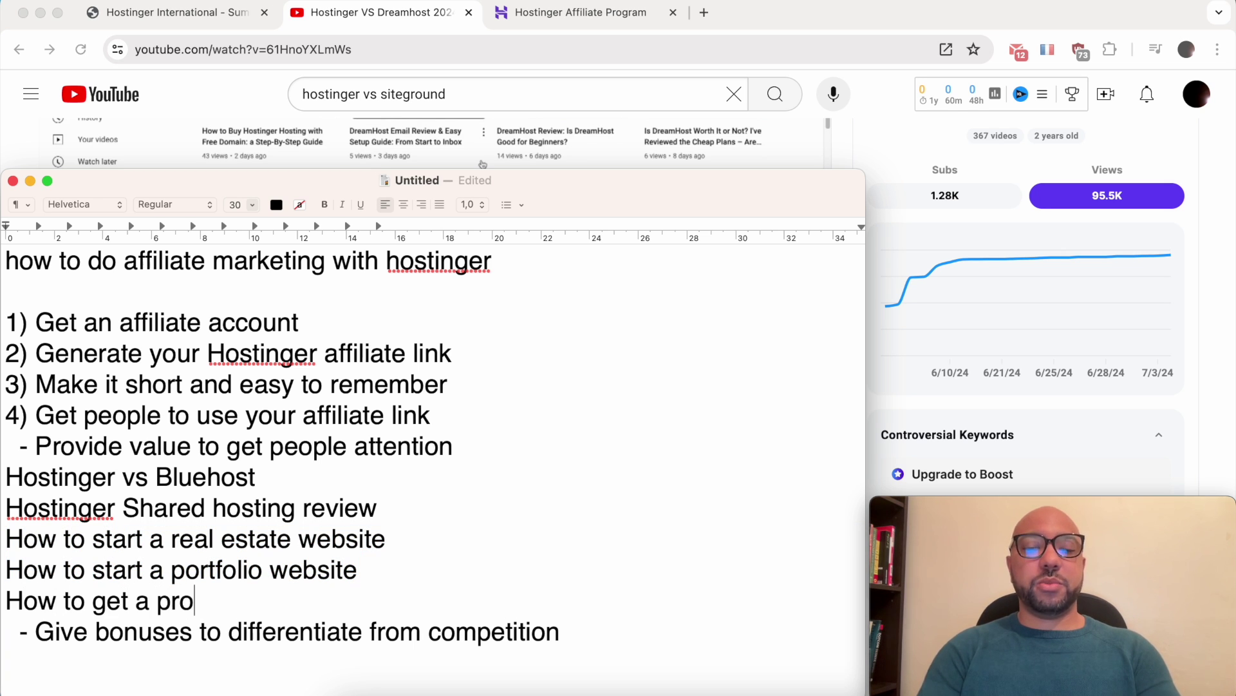
text(fessional looking email adree)
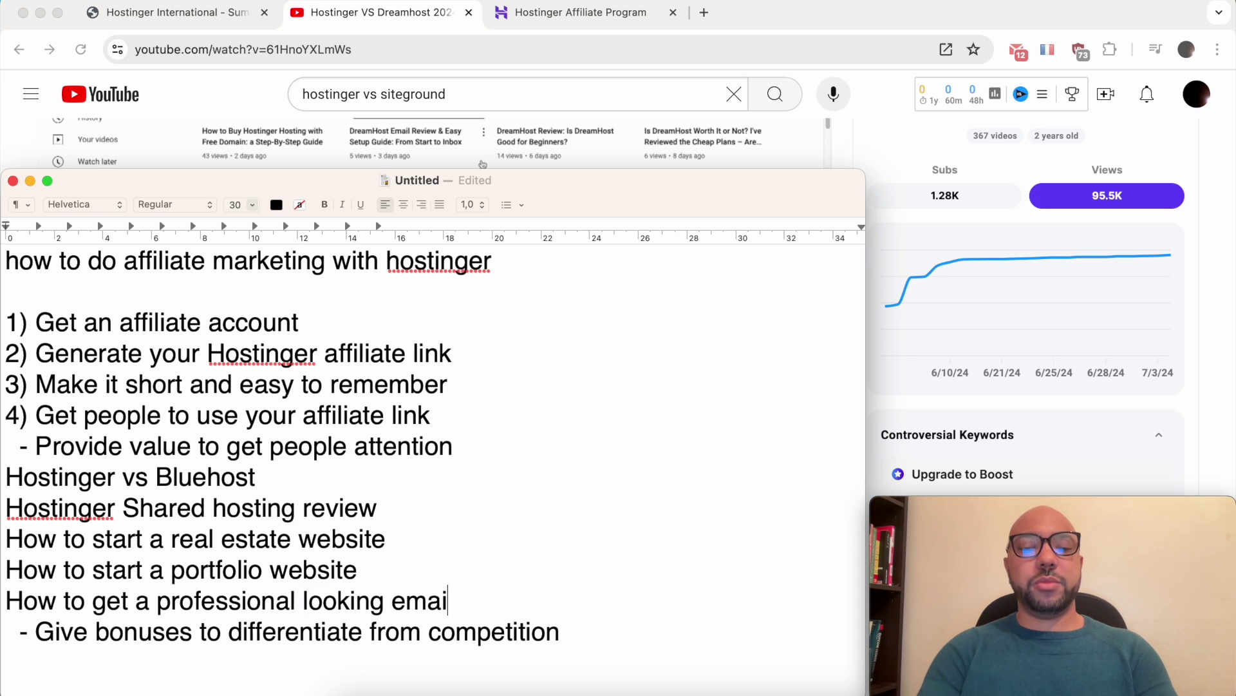
key(BackSpace)
key(BackSpace)
key(BackSpace)
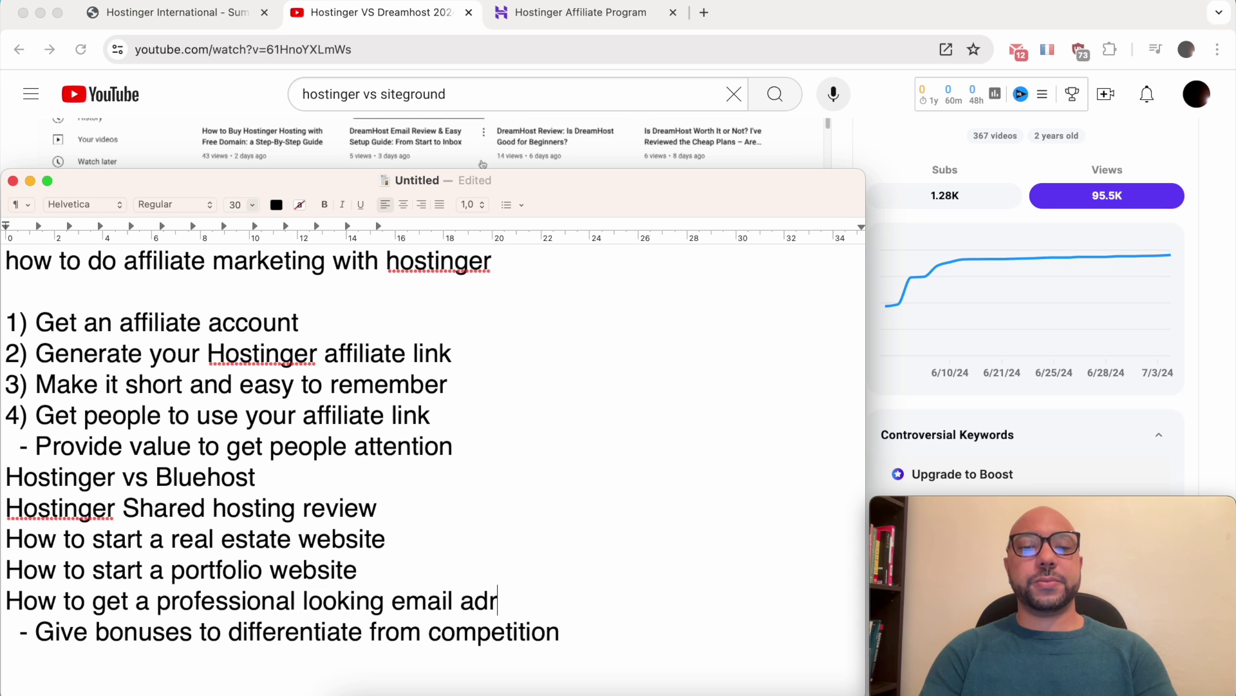
text(ess)
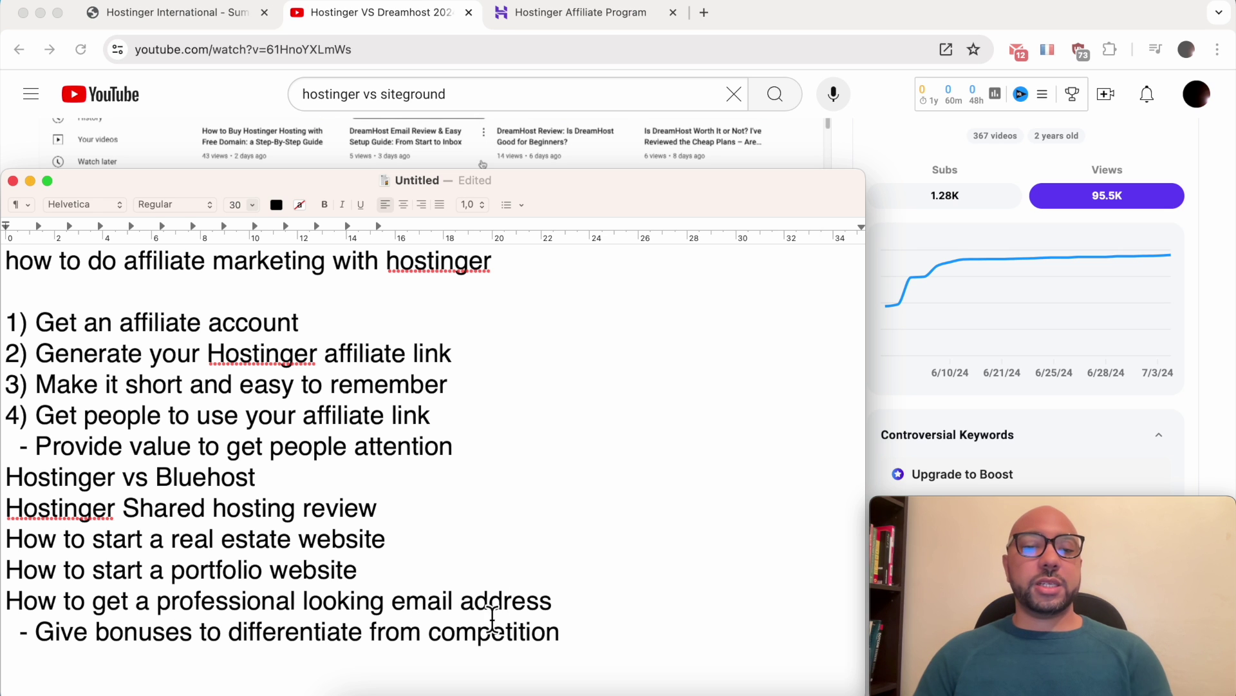
triple_click(236, 641)
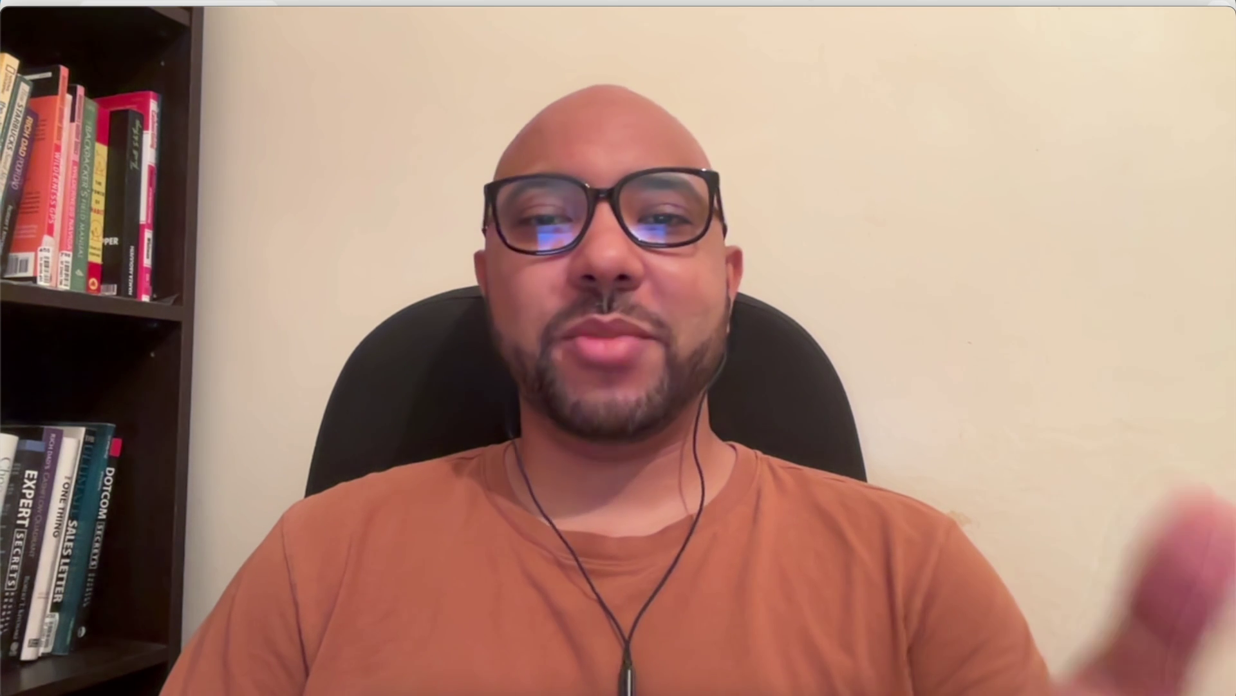
Shrink the Movie Recording window and highlight the conversions and payout in the affiliate dashboard's Last 7 Days stats
mouse_move(764, 81)
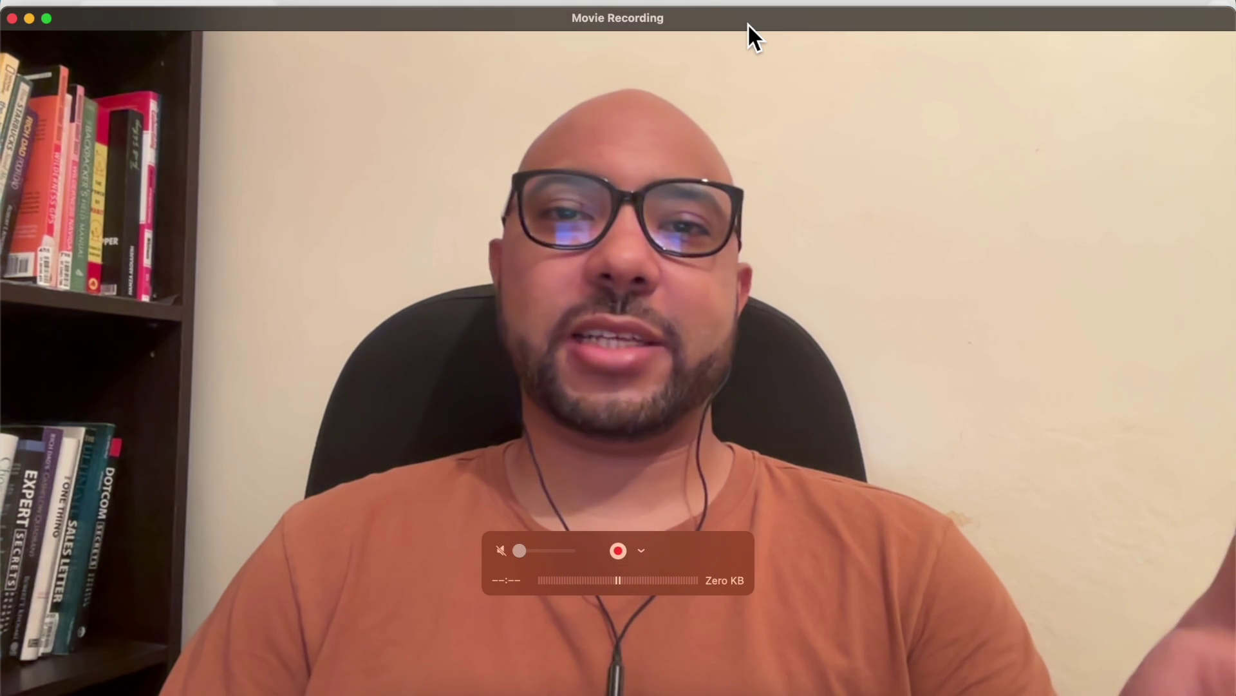
double_click(748, 23)
click(549, 491)
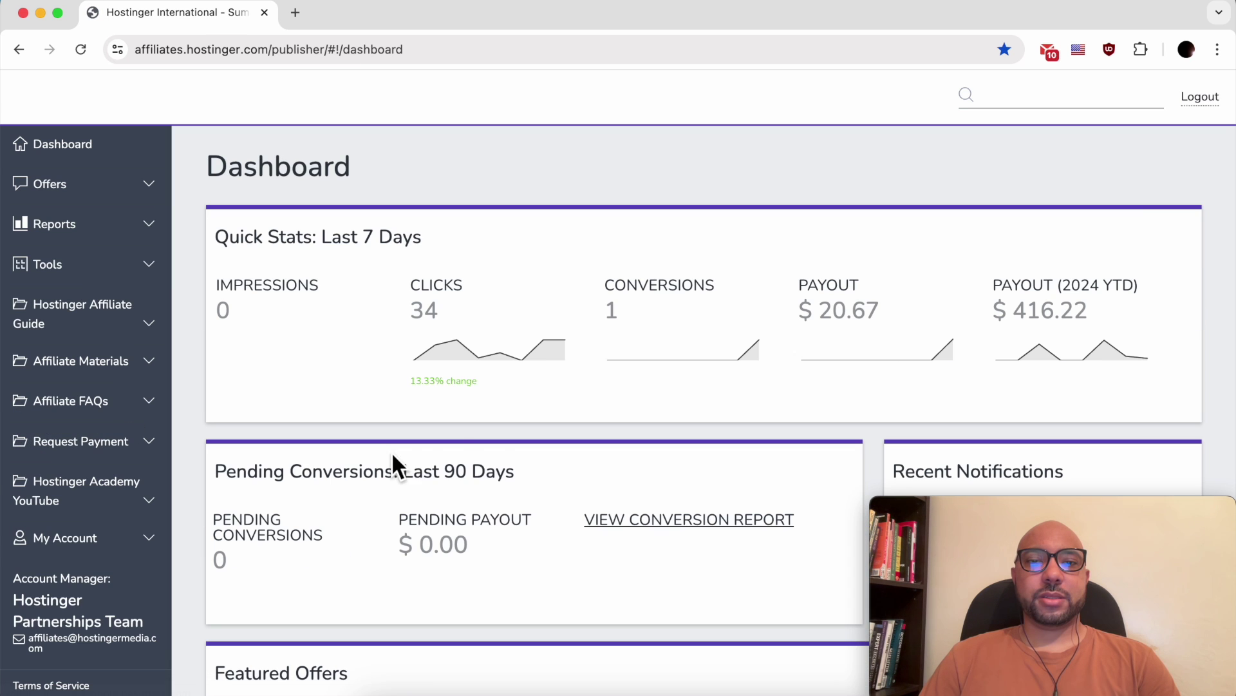
drag(638, 316, 605, 281)
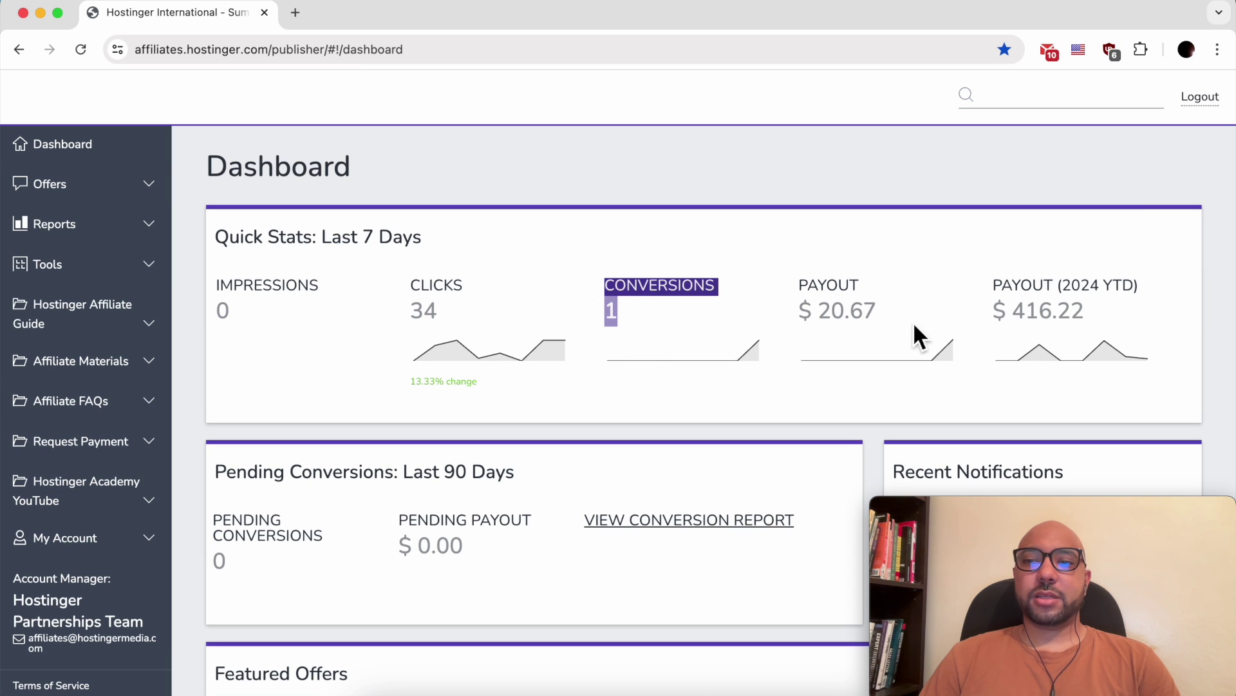
drag(884, 315, 817, 308)
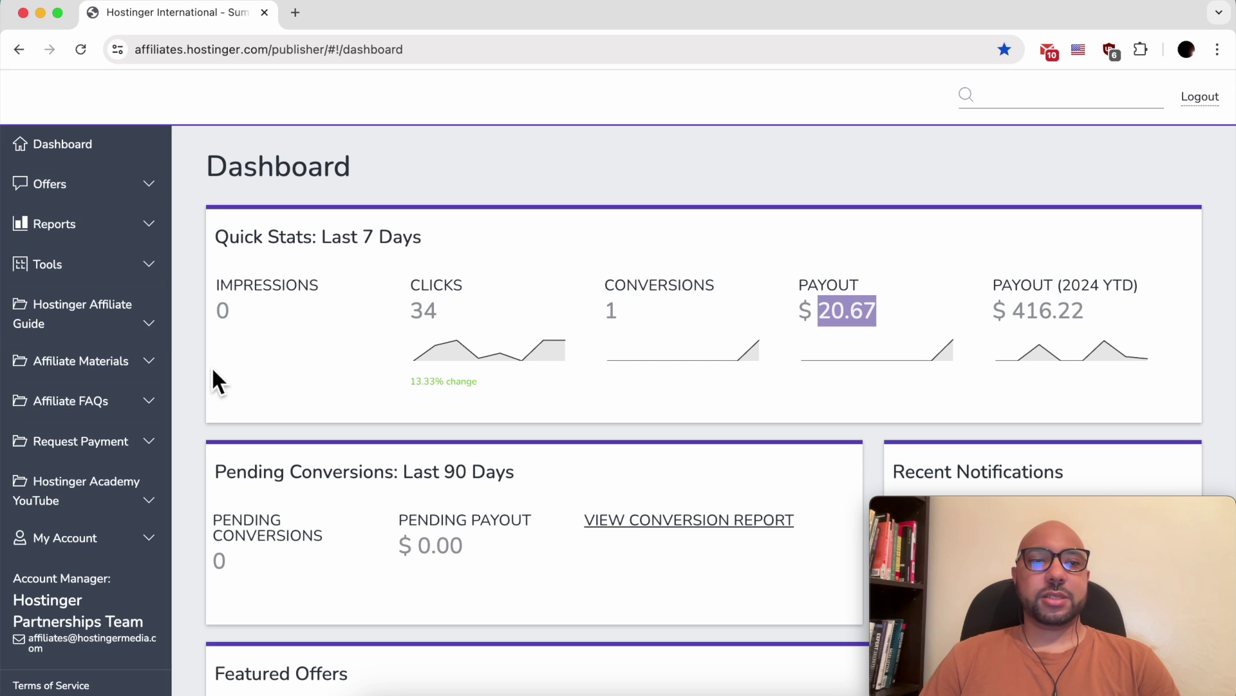
Open the custom report "my report" from the affiliate account's saved reports
click(97, 267)
click(90, 227)
click(64, 327)
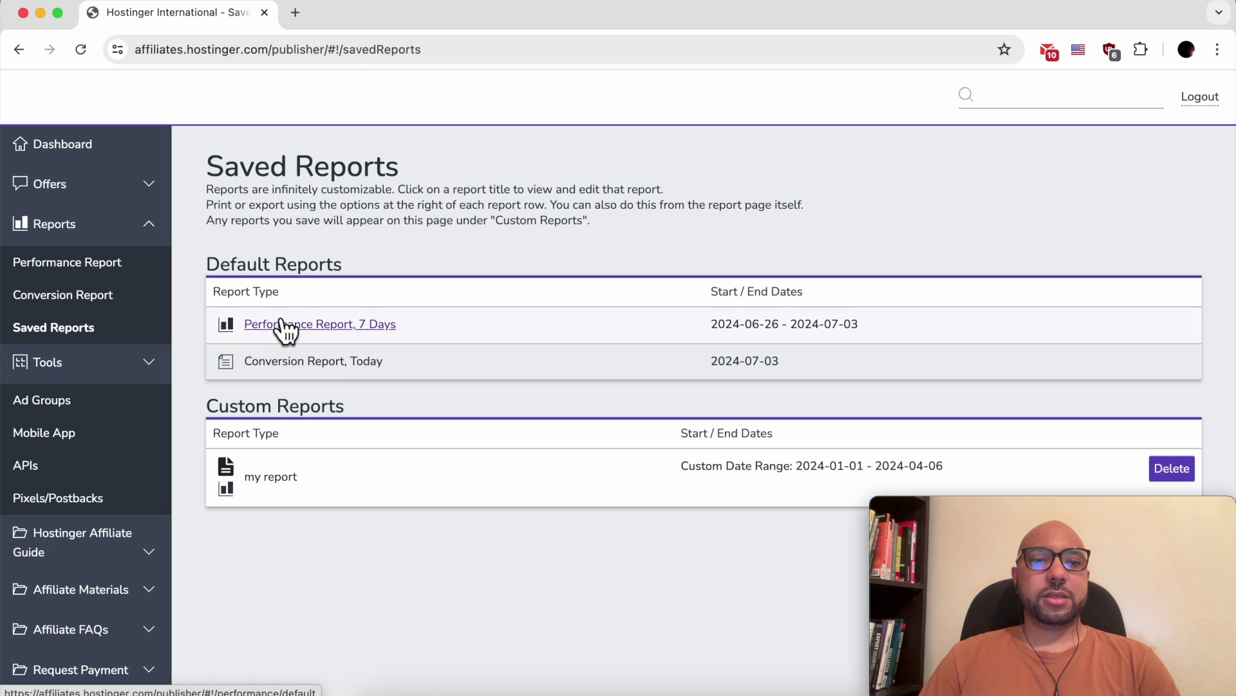
click(277, 477)
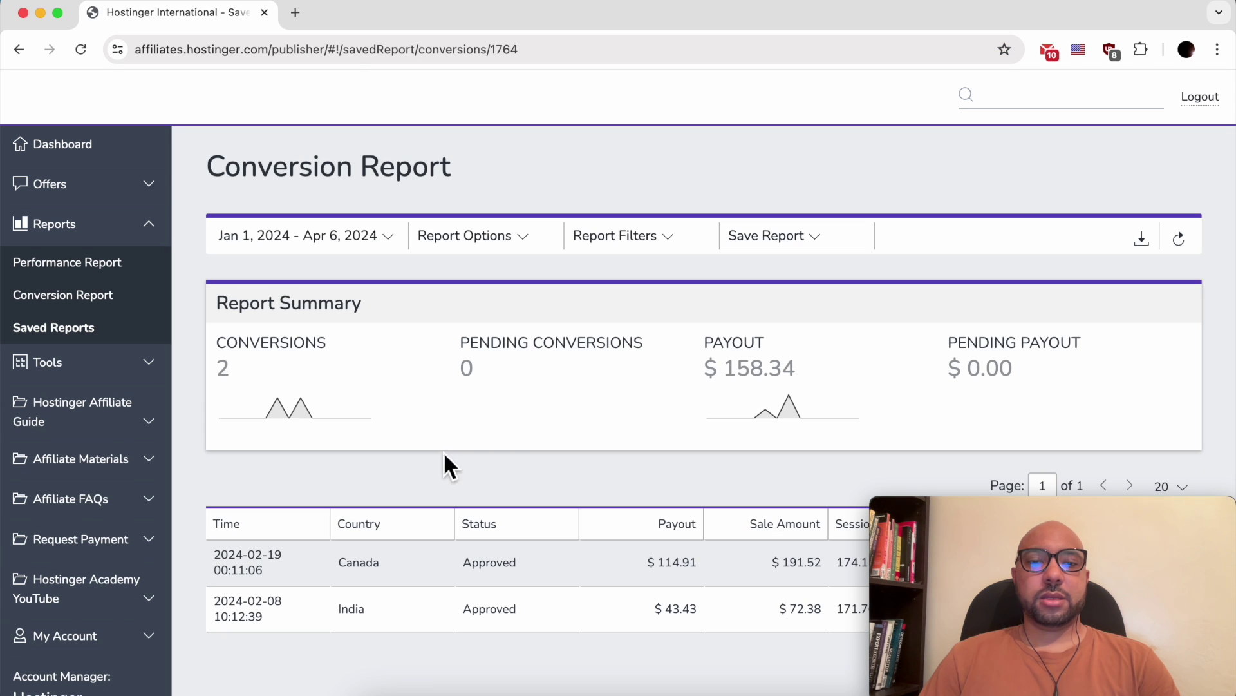
Set the conversion report's date range to Today and apply it
click(309, 248)
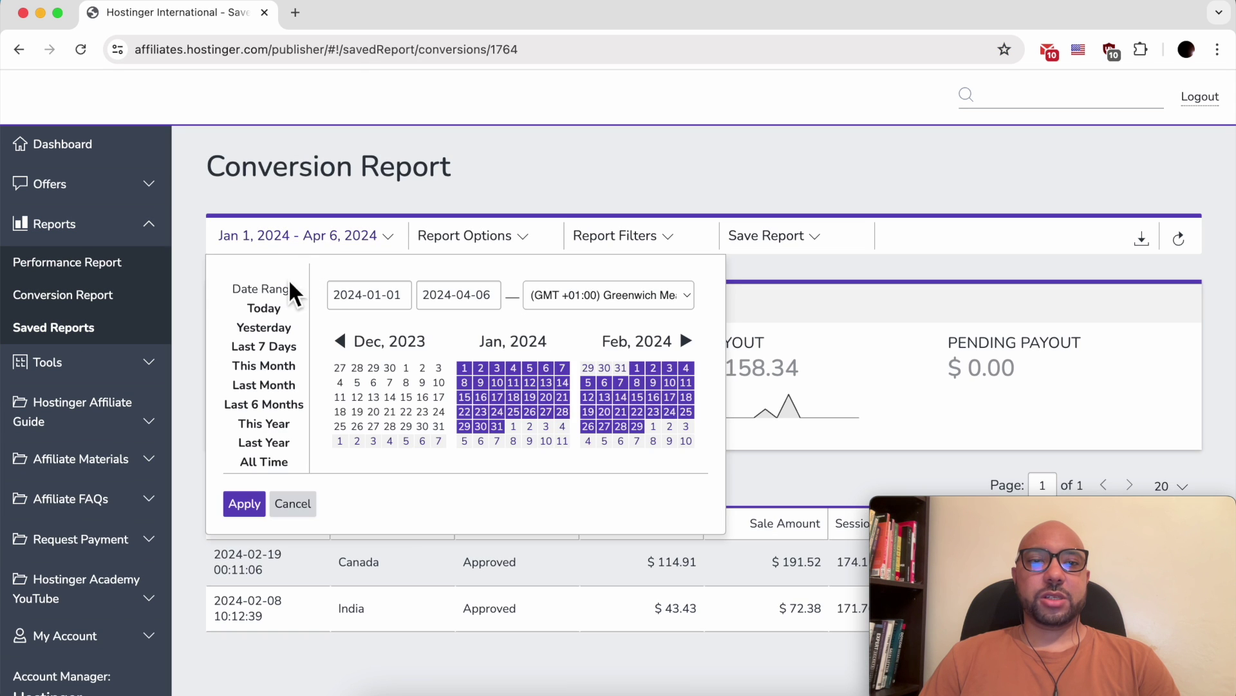
click(264, 308)
click(245, 504)
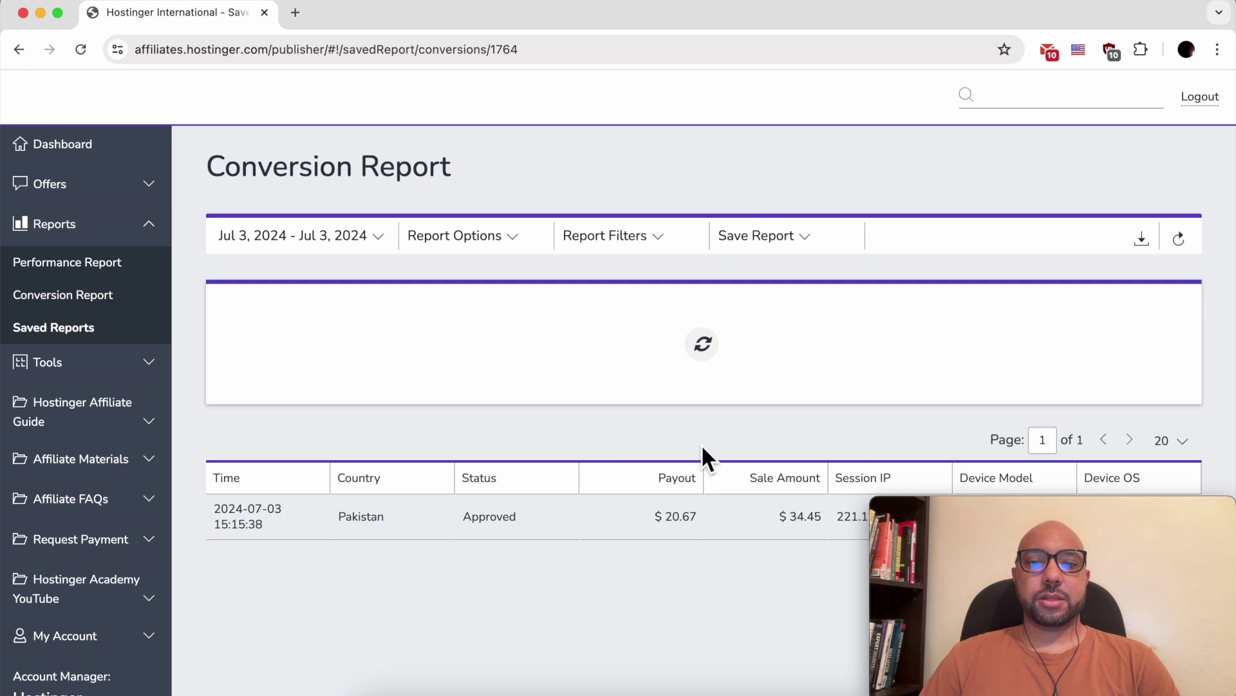
Examine the listed conversion's time, country, payout, sale amount, session IP, device OS and device model
scroll(651, 443, down, 3)
double_click(354, 458)
drag(283, 467, 216, 454)
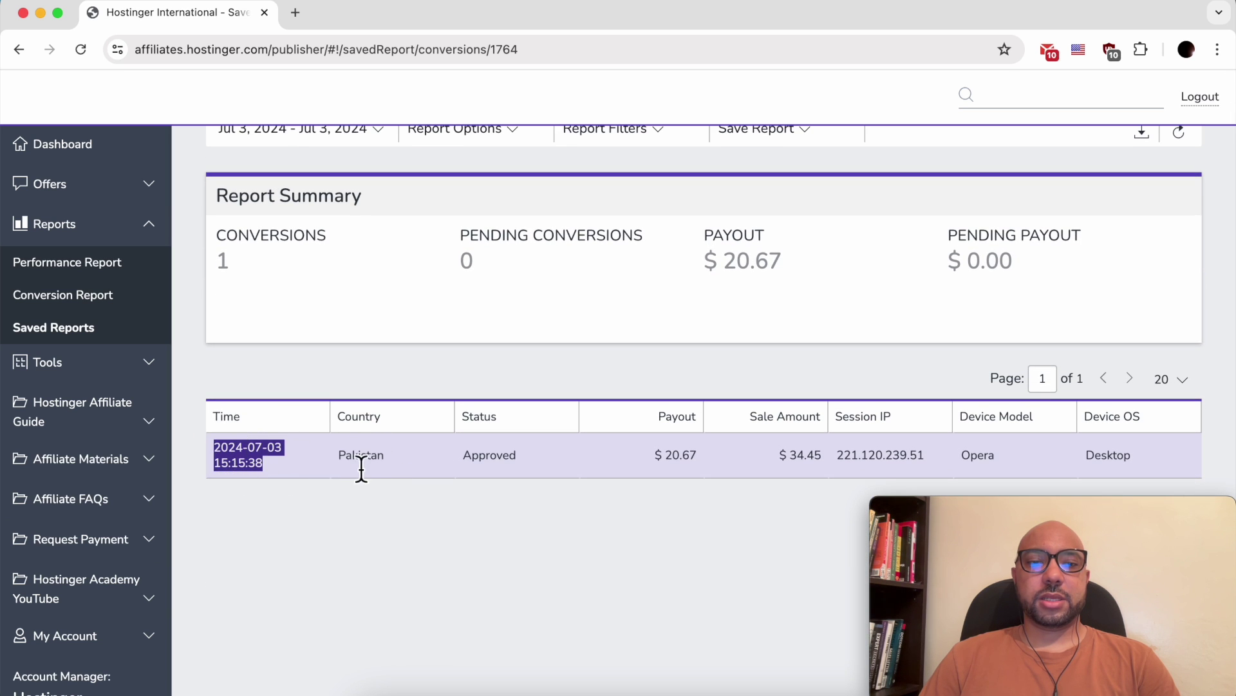
double_click(364, 463)
drag(700, 457, 659, 456)
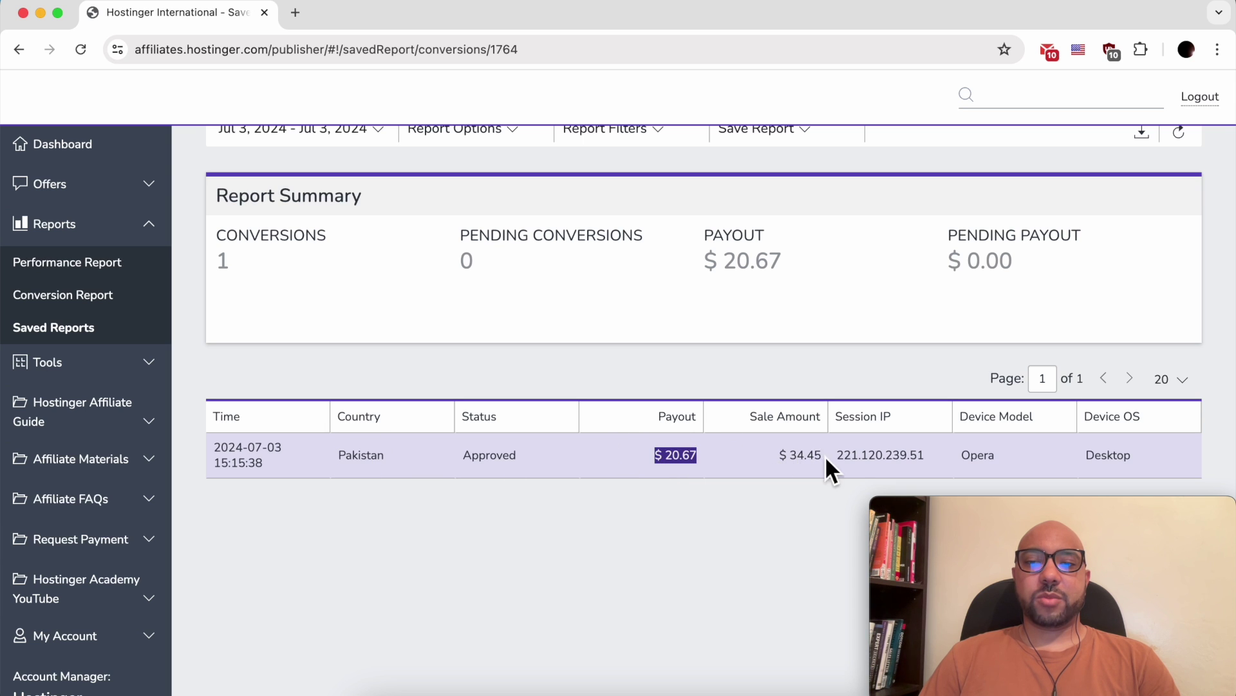
drag(826, 457, 780, 455)
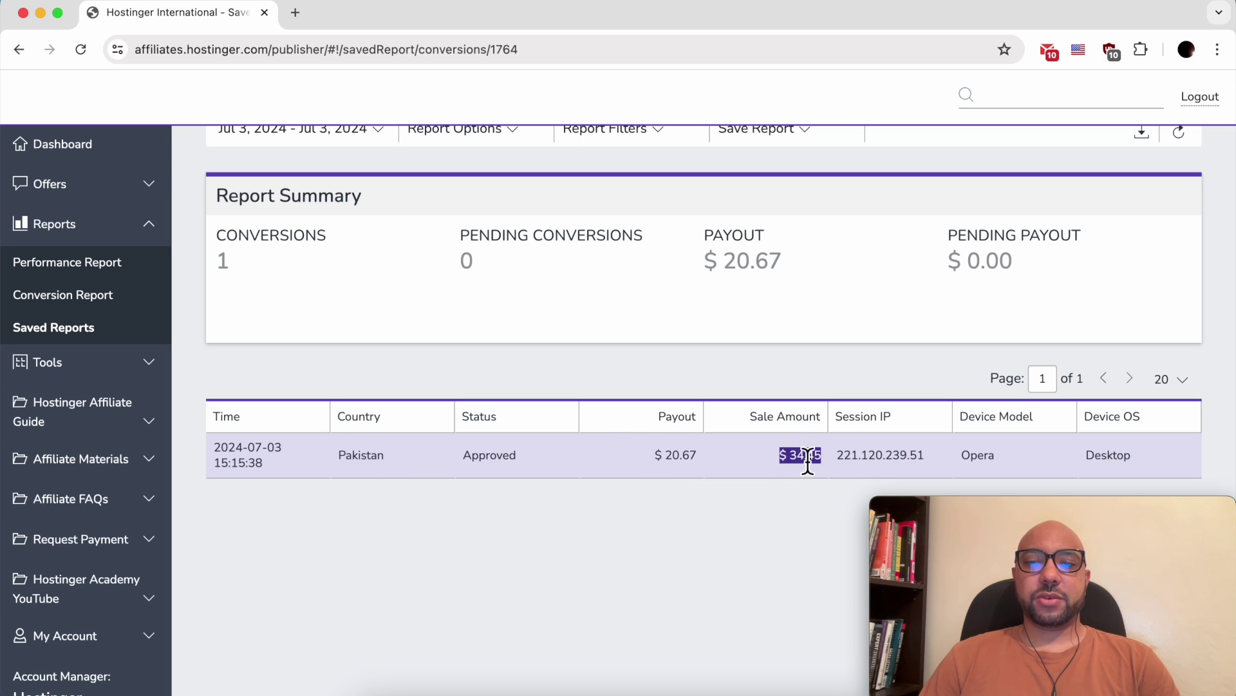
drag(698, 457, 657, 459)
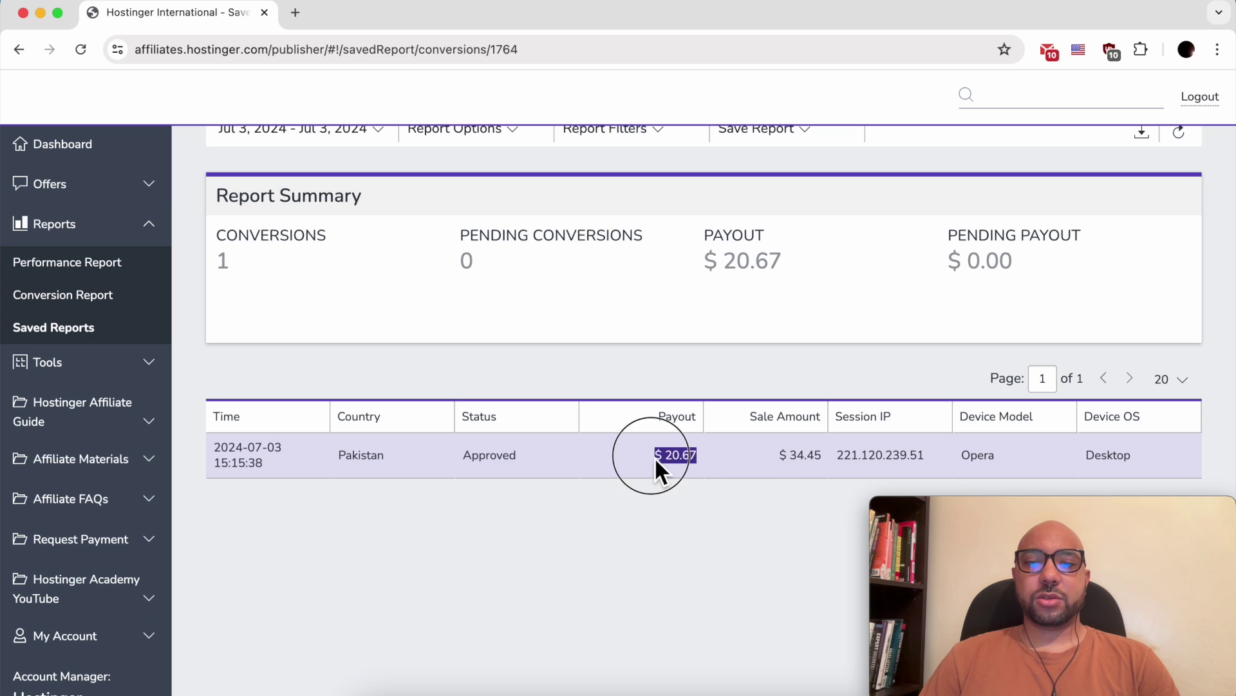
double_click(871, 465)
click(1114, 465)
double_click(1113, 465)
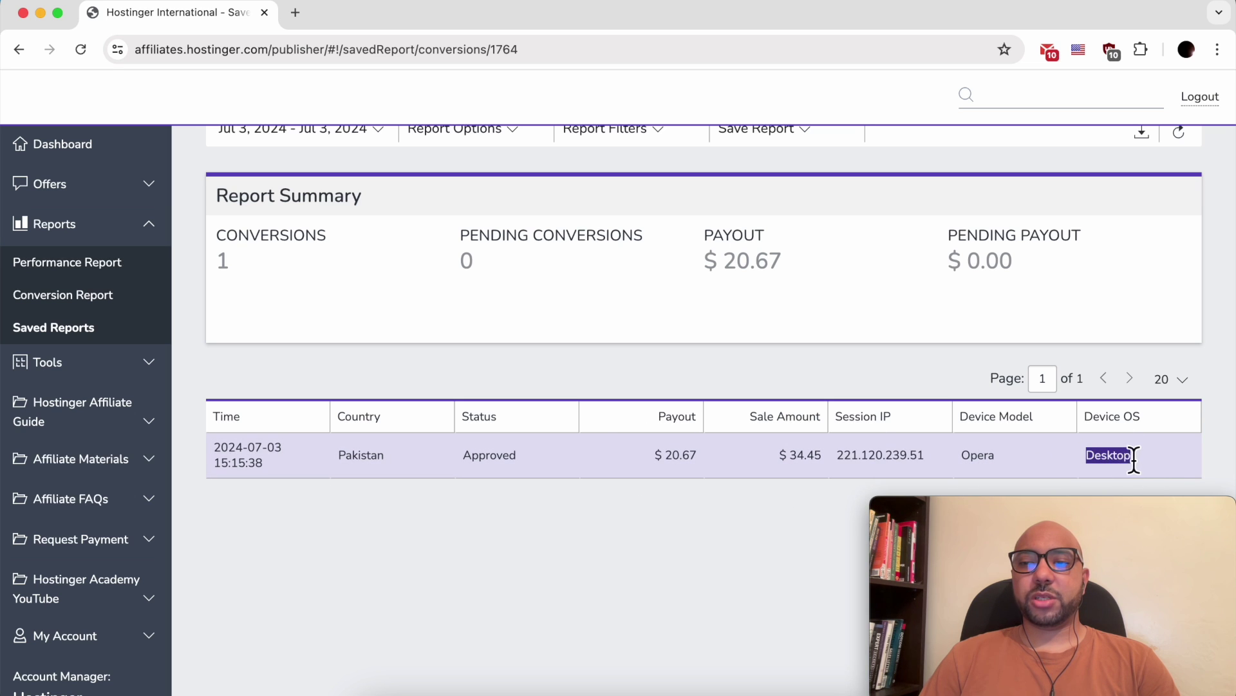
drag(1009, 469, 957, 456)
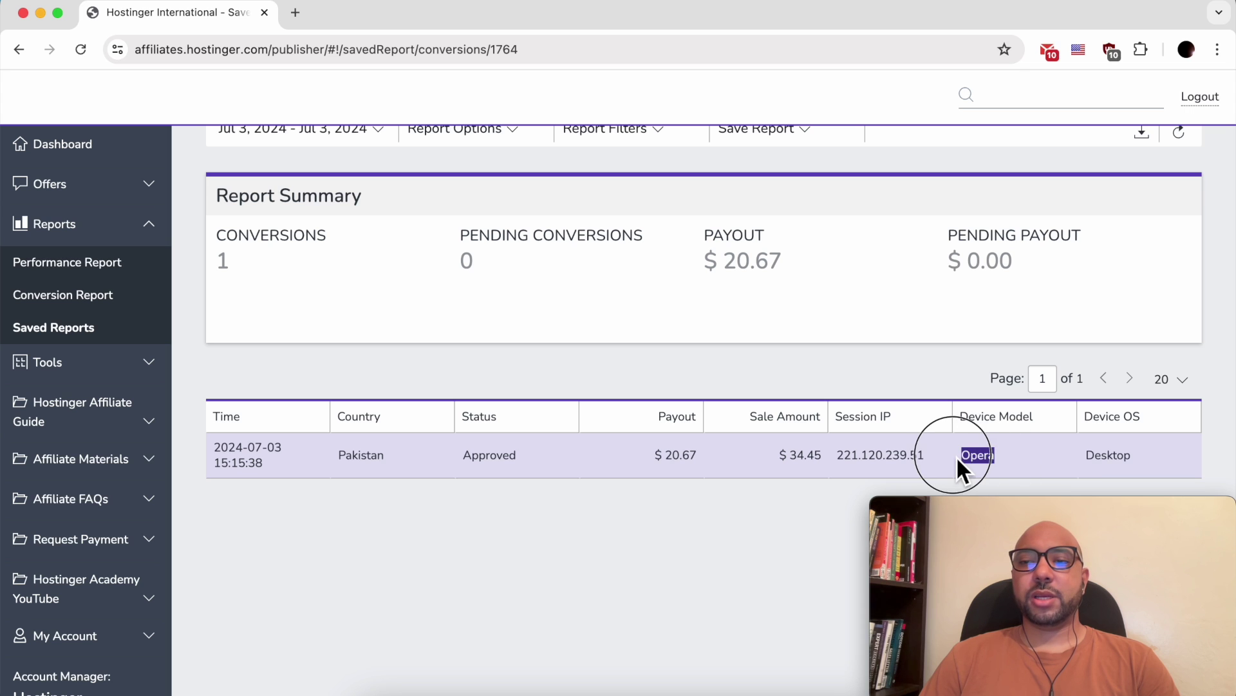